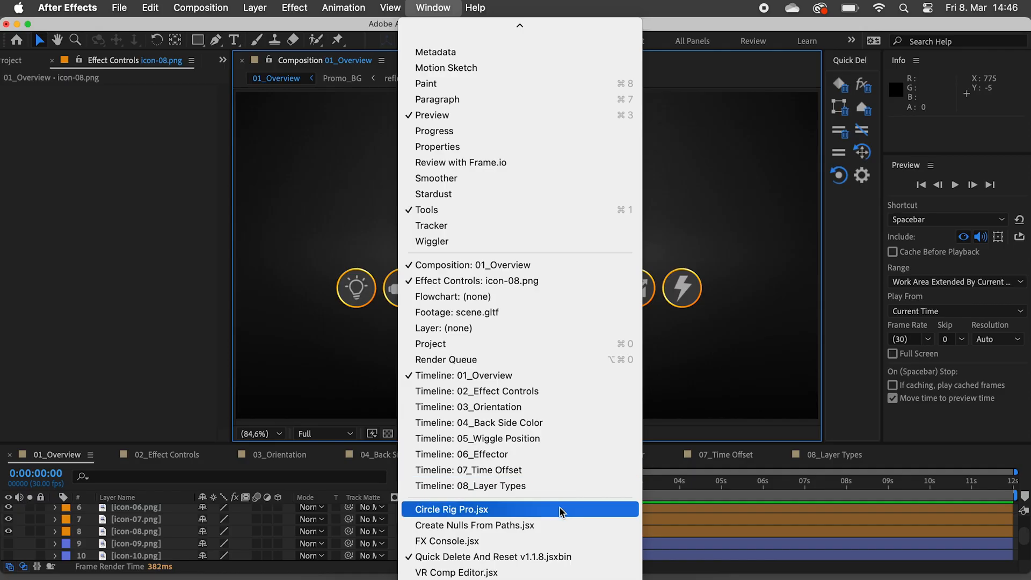
Step: Open the Circle Rig Pro script and dock its panel below the Quick Delete panel, enlarging the docked area
click(560, 509)
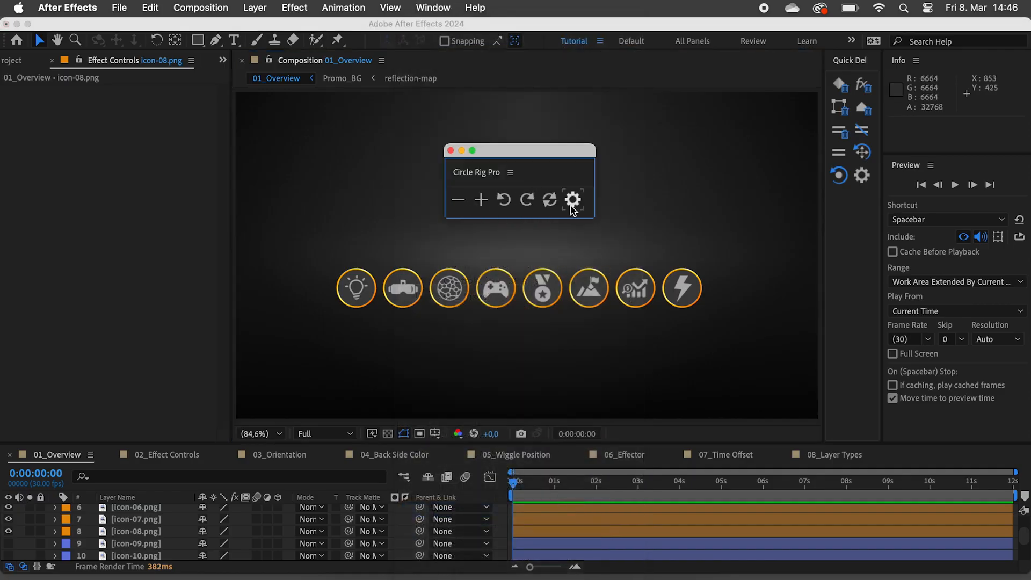
drag(597, 220, 624, 227)
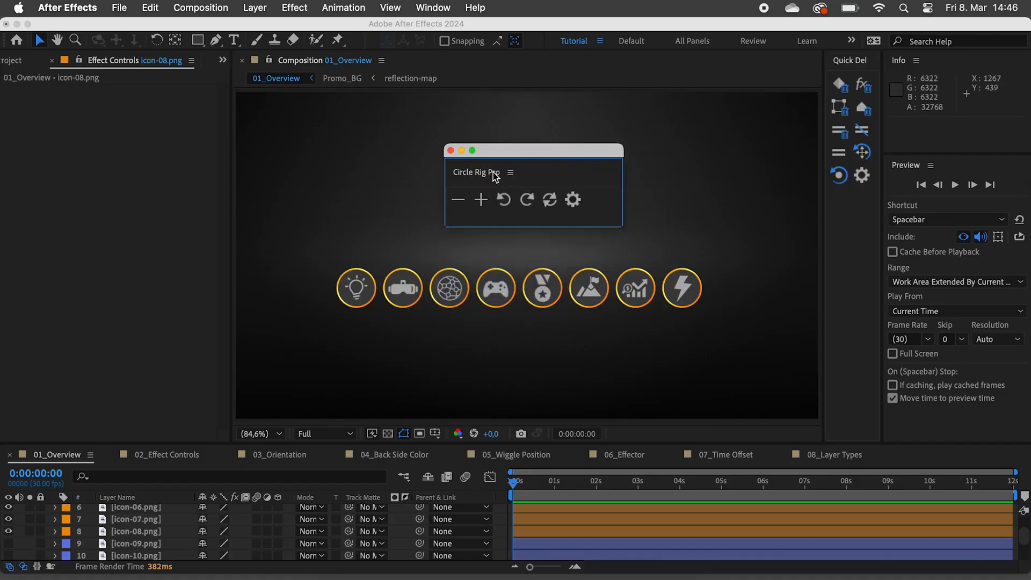
drag(495, 176, 848, 333)
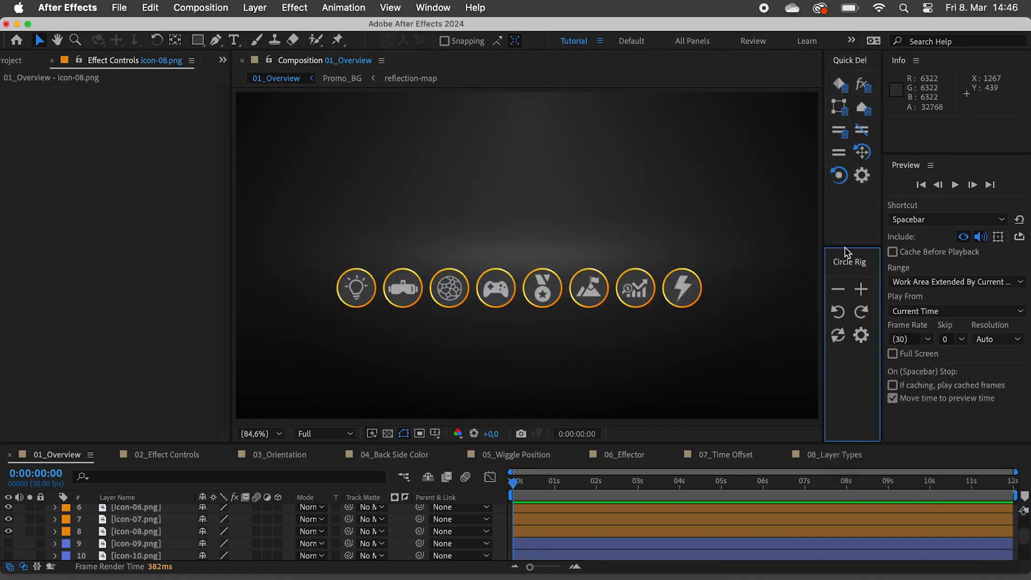
drag(844, 251, 848, 195)
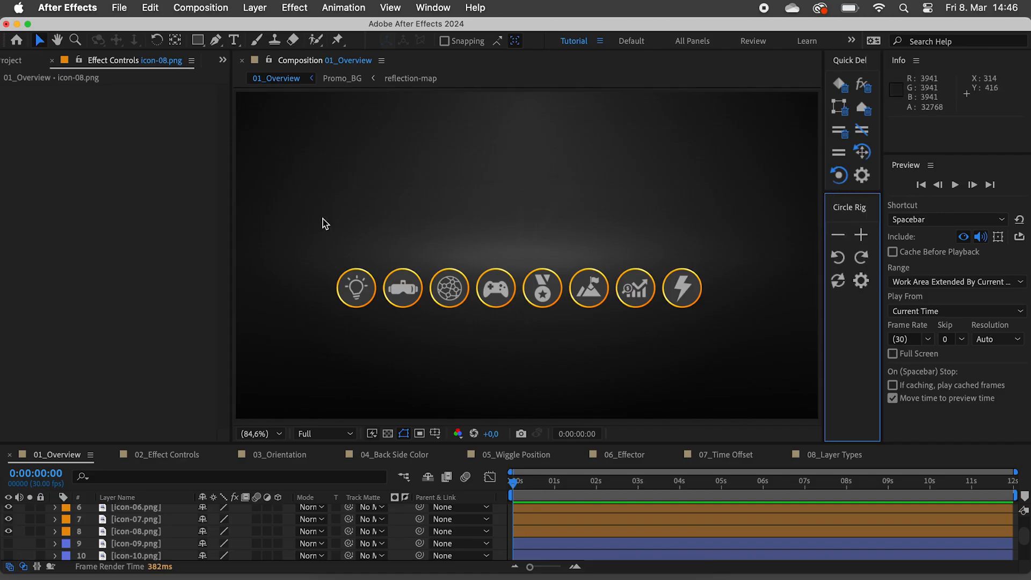
Step: Build a circle rig from the eight orange icon layers and try moving its control null
drag(288, 221, 756, 367)
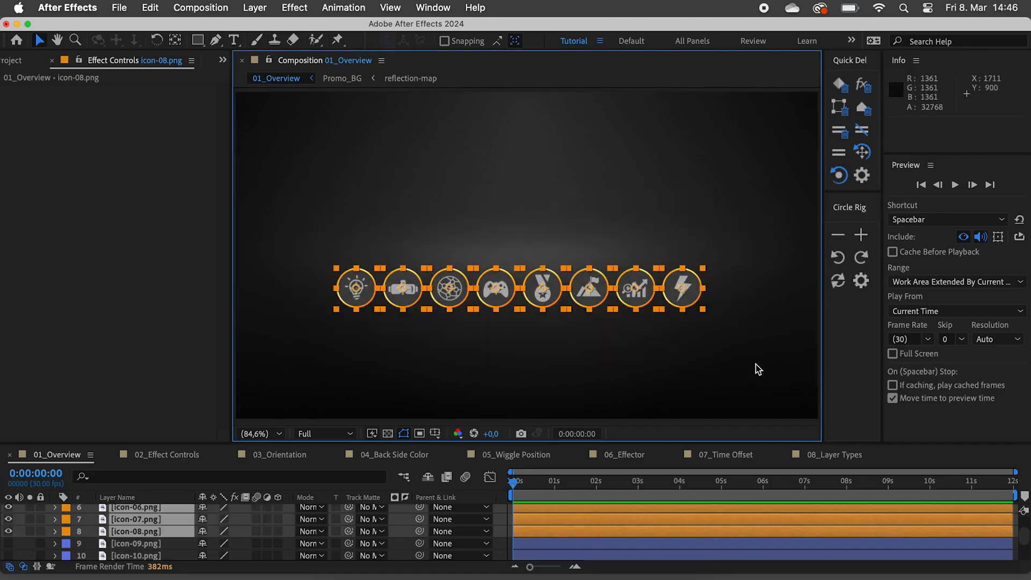
click(861, 236)
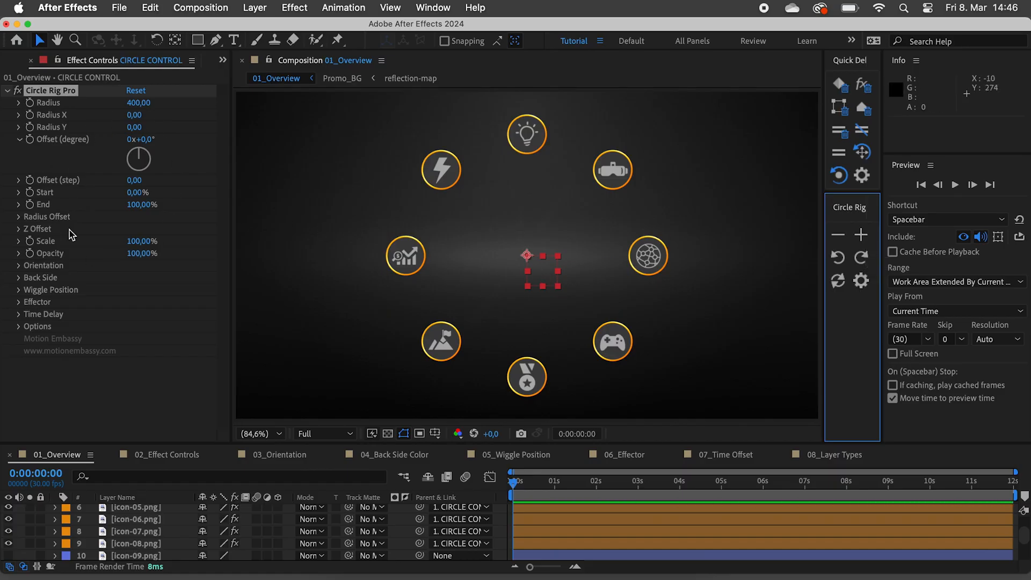
drag(542, 272, 525, 286)
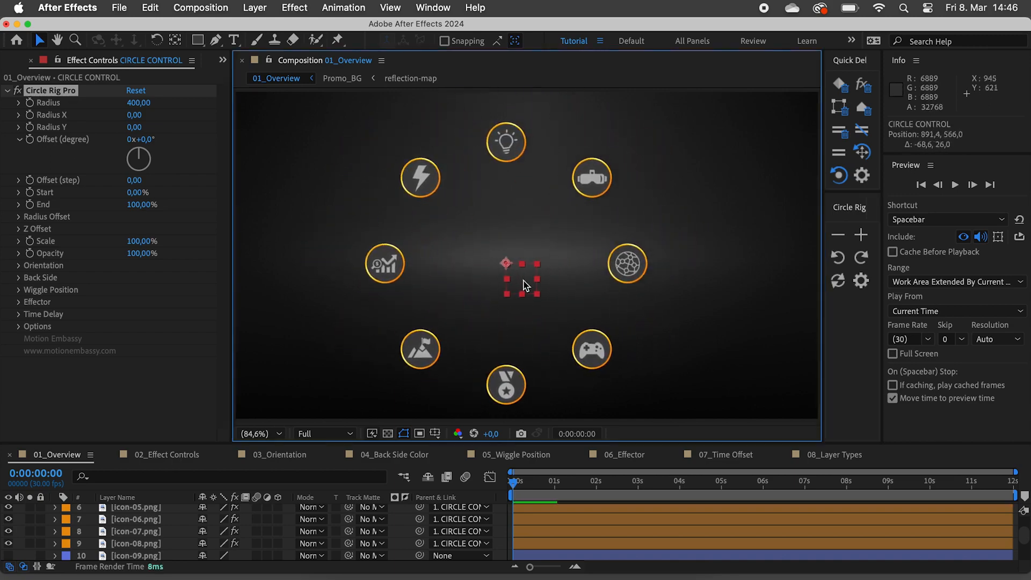
key(super+z)
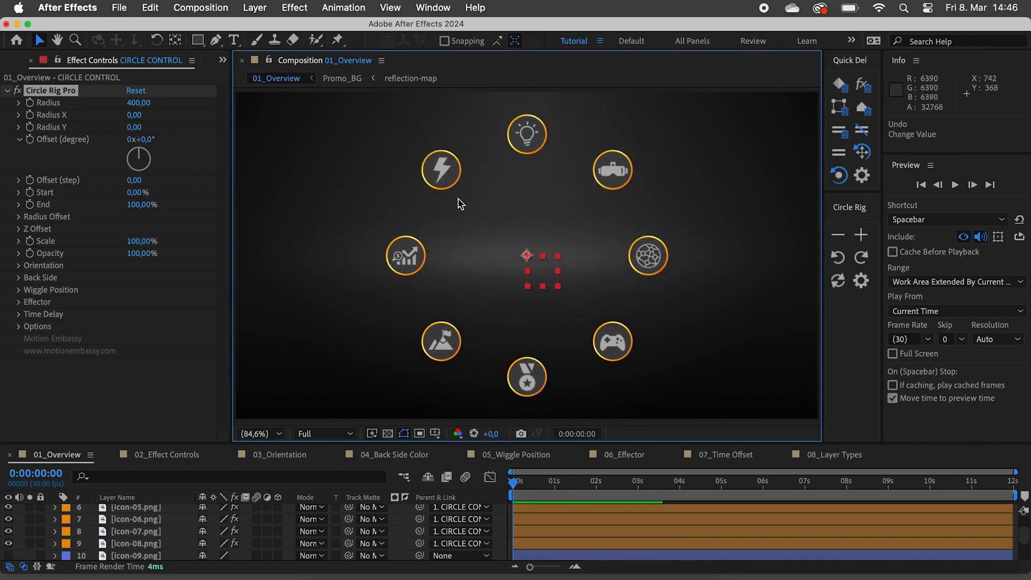
Step: Move the lightning icon six positions clockwise around the circle
click(446, 185)
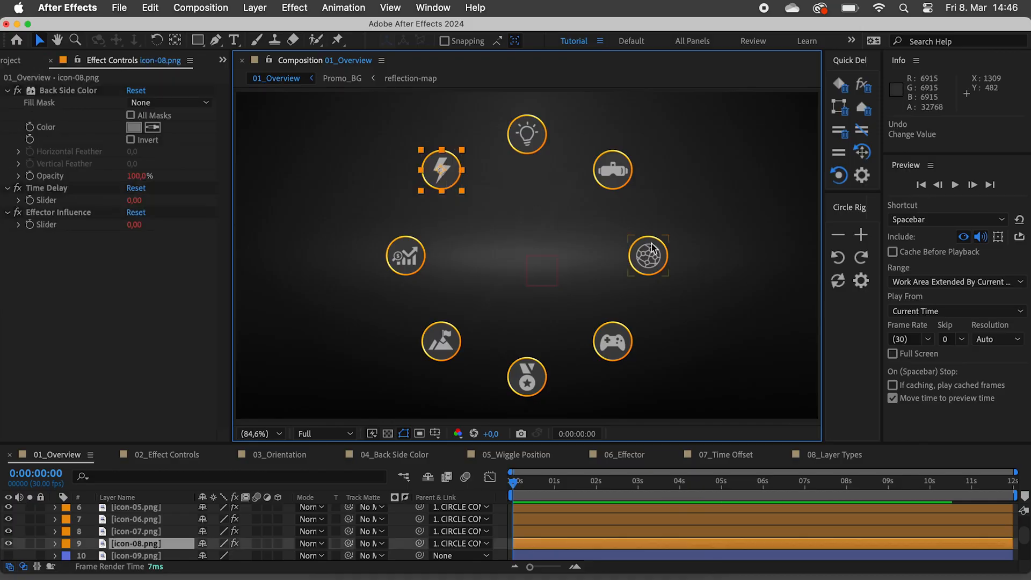
click(855, 262)
click(855, 262)
click(855, 263)
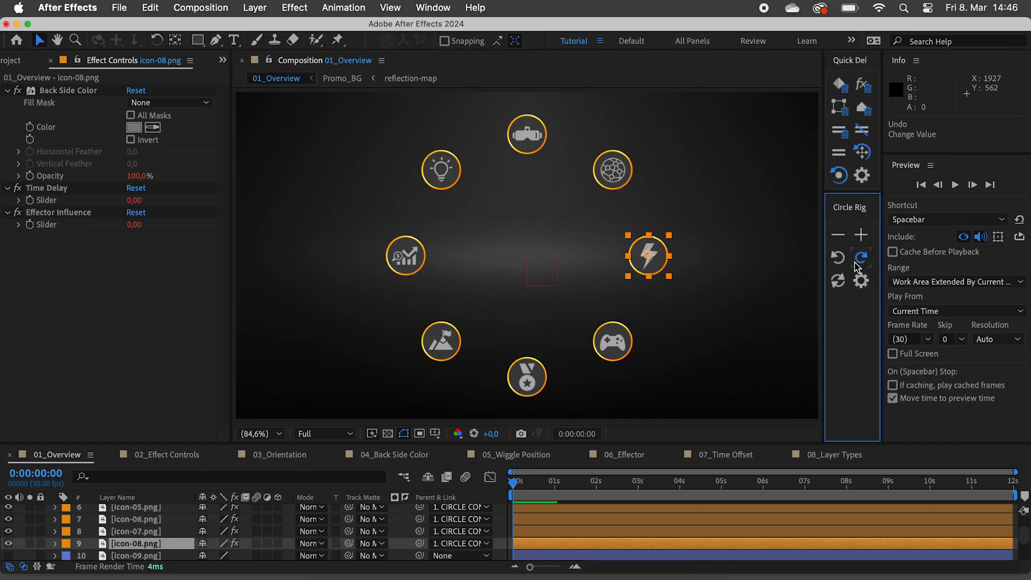
click(855, 262)
click(855, 263)
click(856, 262)
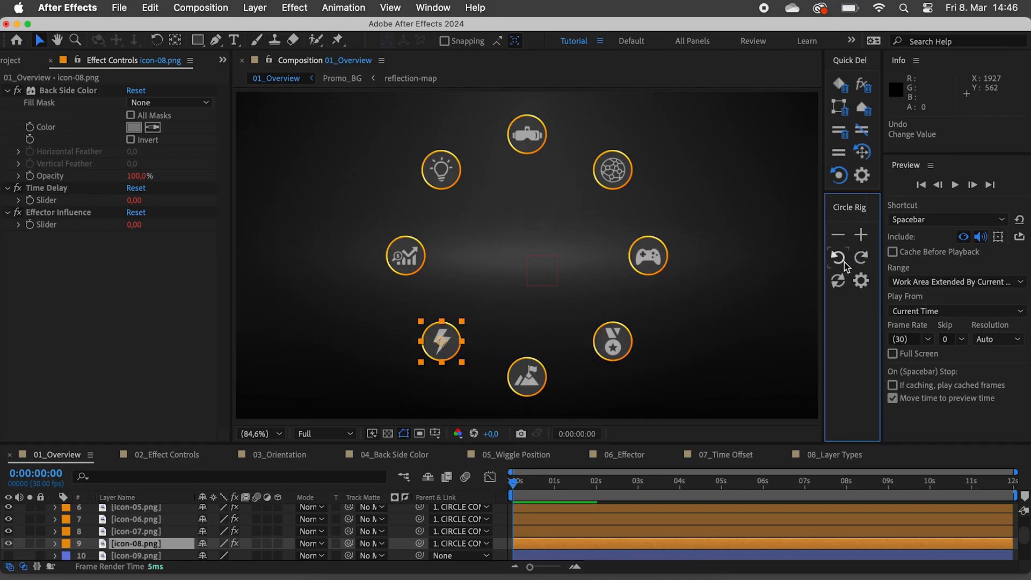
Step: Move the lightning icon six positions counterclockwise, back to its original place in the circle
click(844, 262)
click(844, 262)
click(844, 262)
click(844, 262)
click(844, 262)
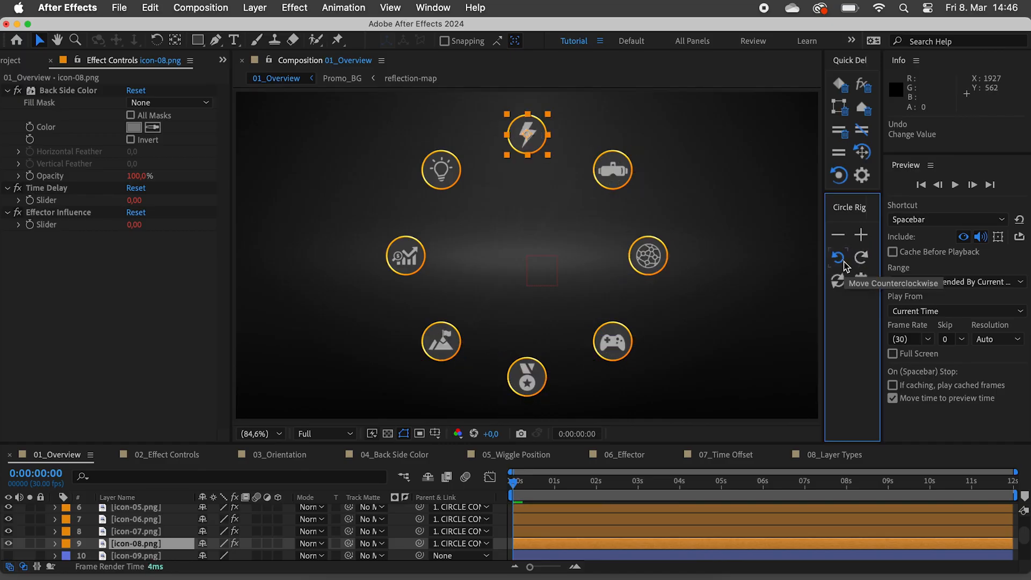
click(844, 262)
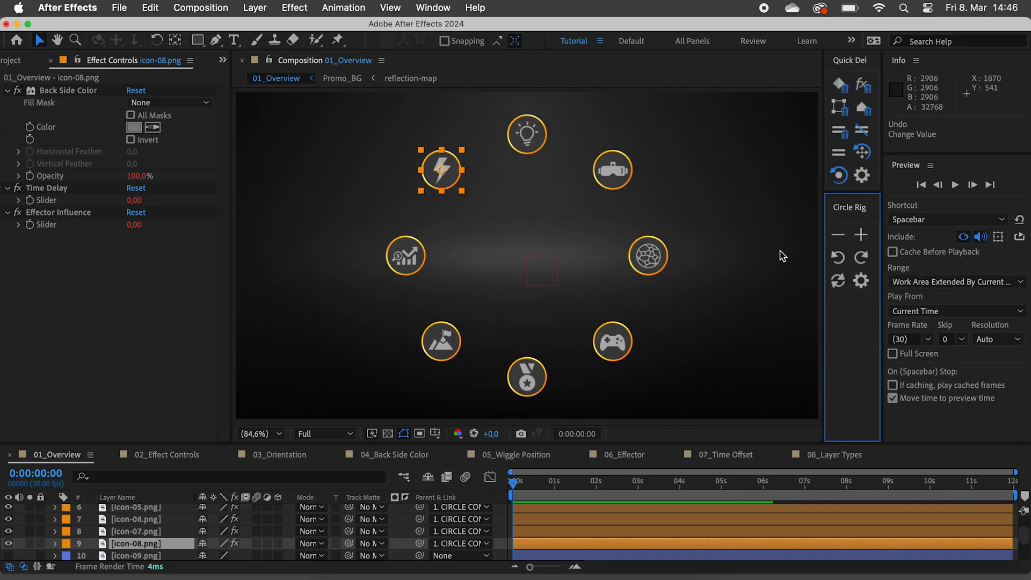
Step: Shift all eight icons and the control two positions clockwise, return them two positions counterclockwise, and clear the selection
drag(323, 124, 727, 410)
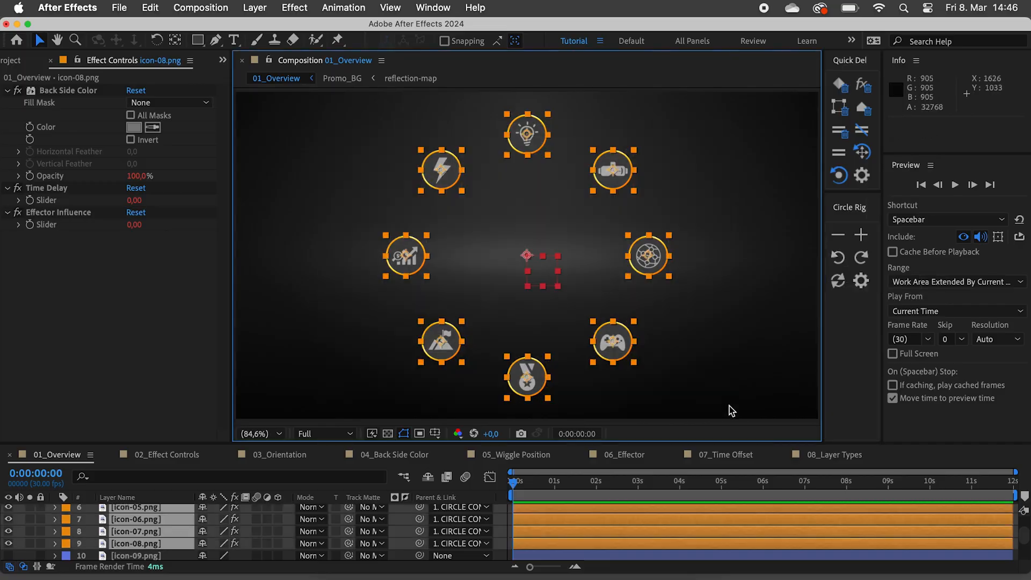
click(860, 260)
click(860, 261)
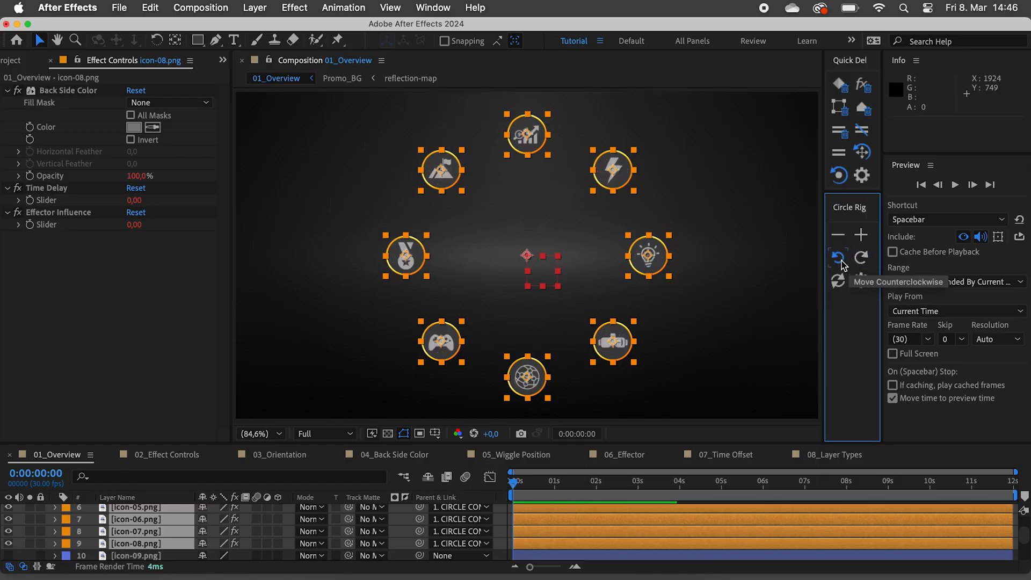
click(841, 261)
click(841, 260)
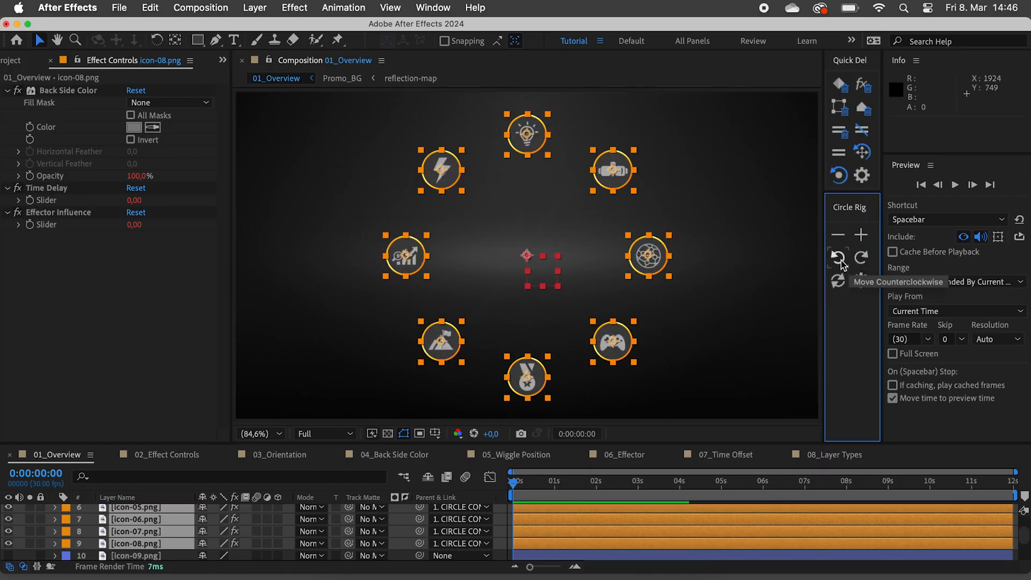
click(599, 235)
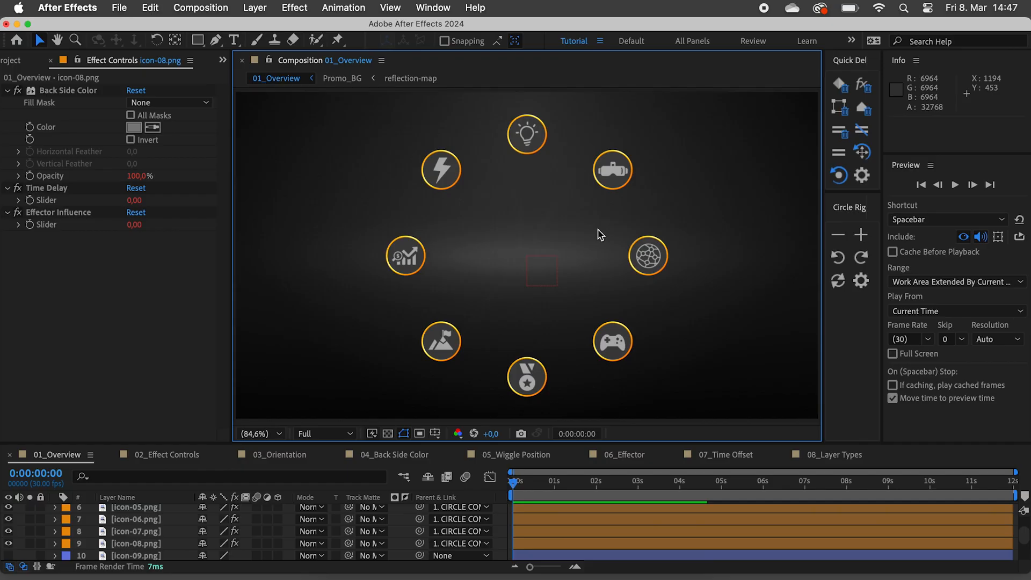
Step: Swap the positions of the lightning icon and the ball icon in the circle
click(443, 184)
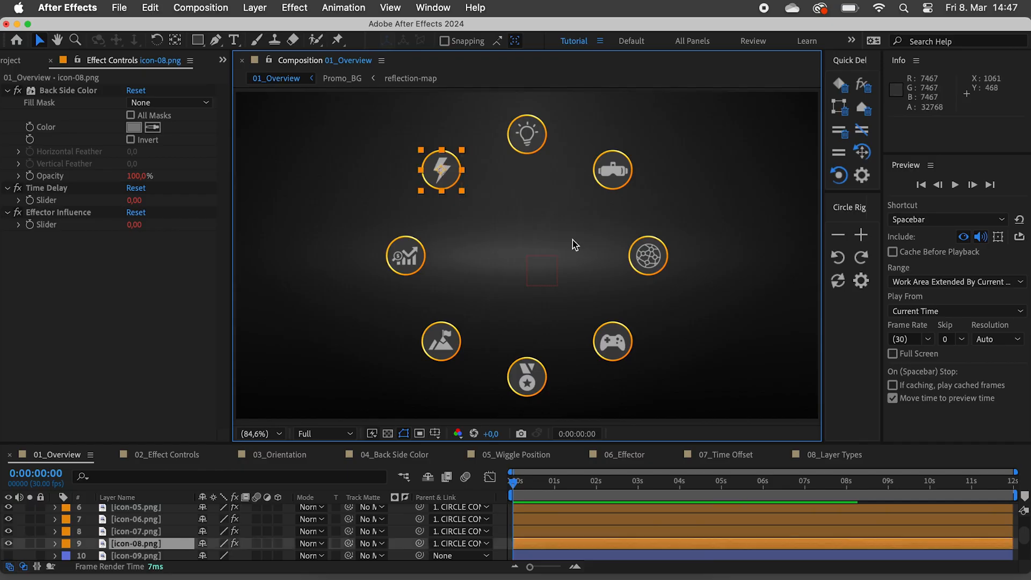
shift+click(659, 266)
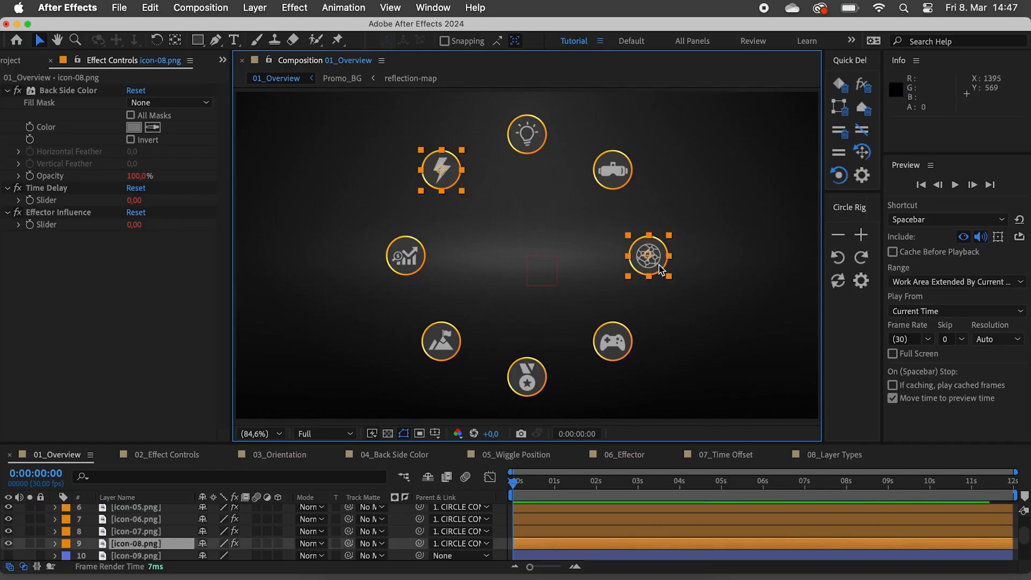
click(837, 289)
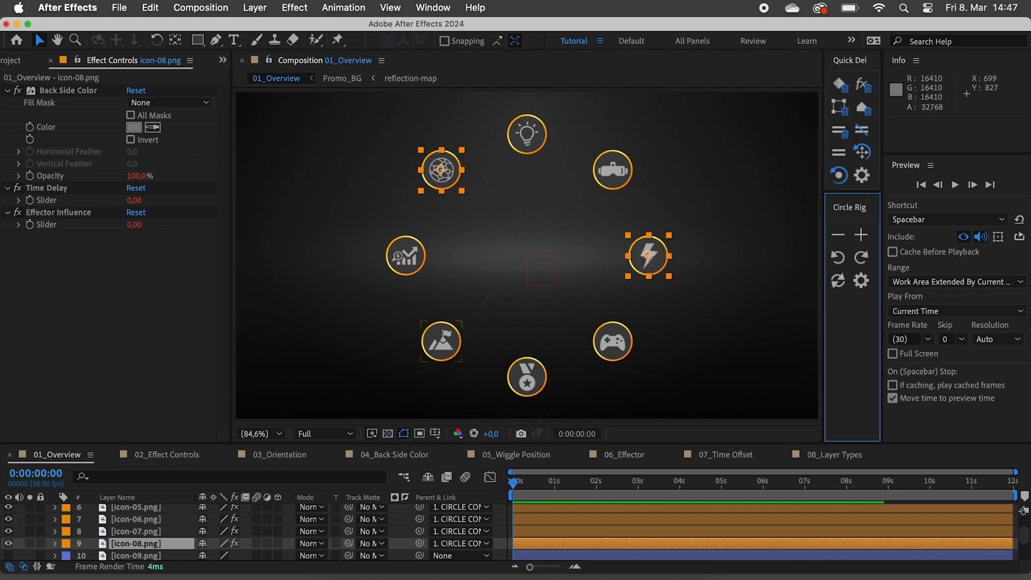
Step: Add the mountain and medal icons to the selection and swap the positions of the four selected icons
shift+click(448, 345)
shift+click(529, 381)
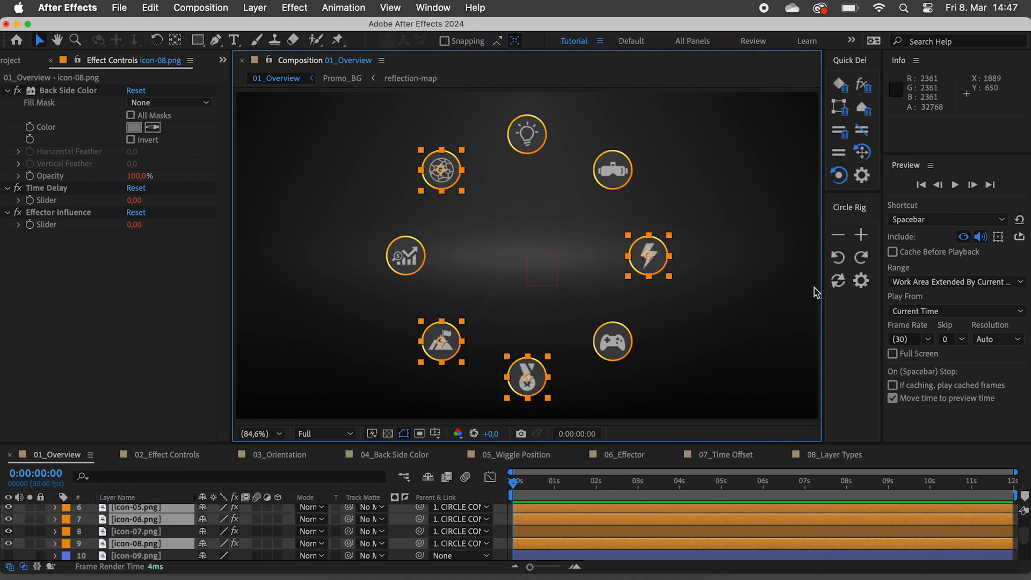
click(839, 283)
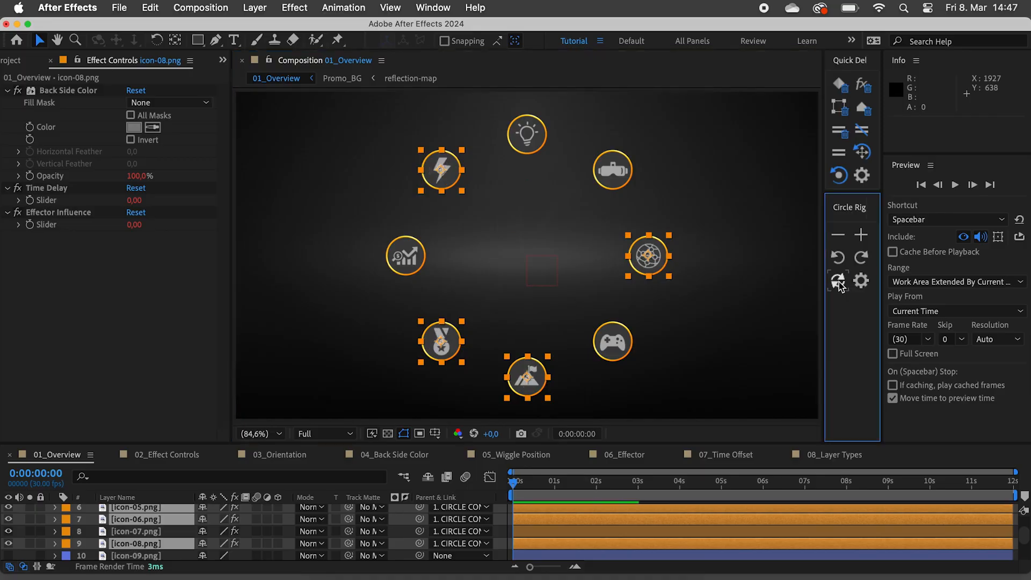
Step: Remove the lightning, chart and medal icons from the rig and place them outside the circle at about 246, 416
drag(354, 159, 497, 346)
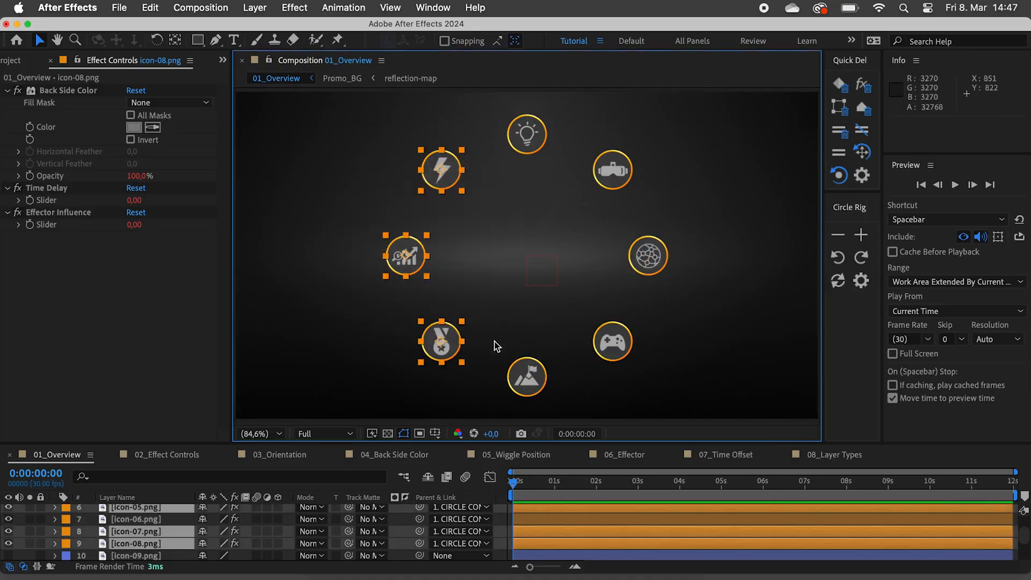
click(839, 237)
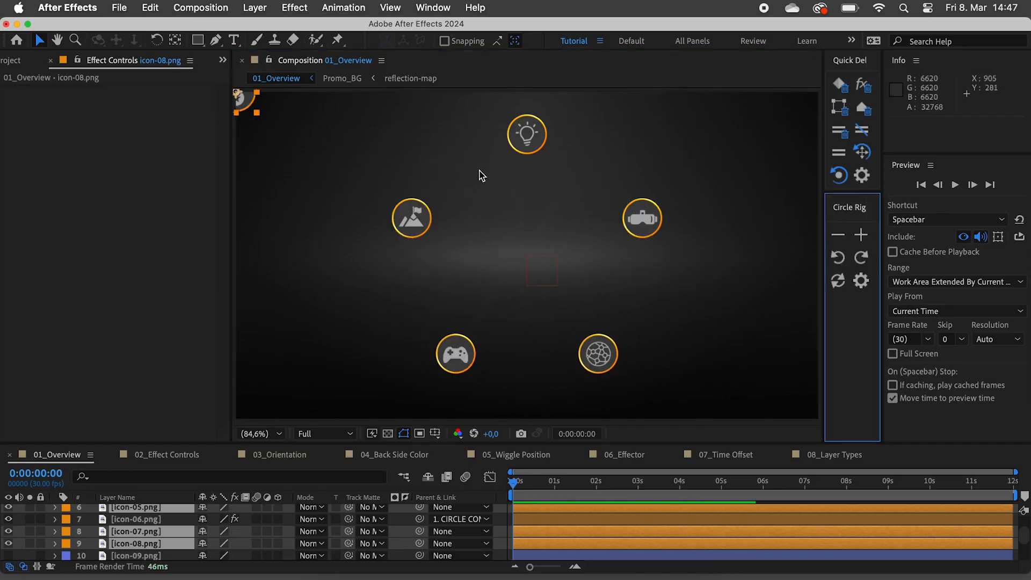
click(244, 100)
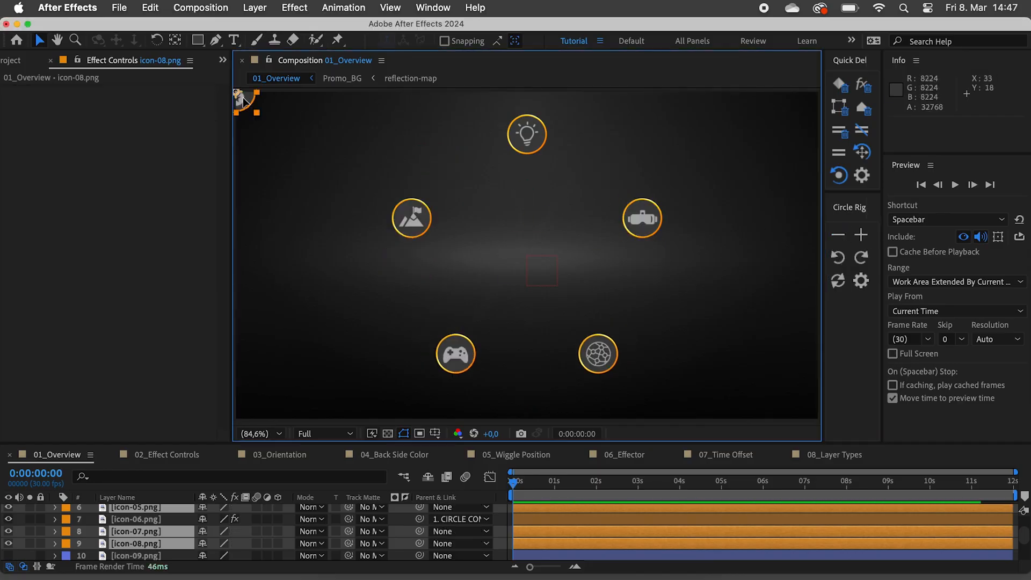
drag(243, 101, 319, 228)
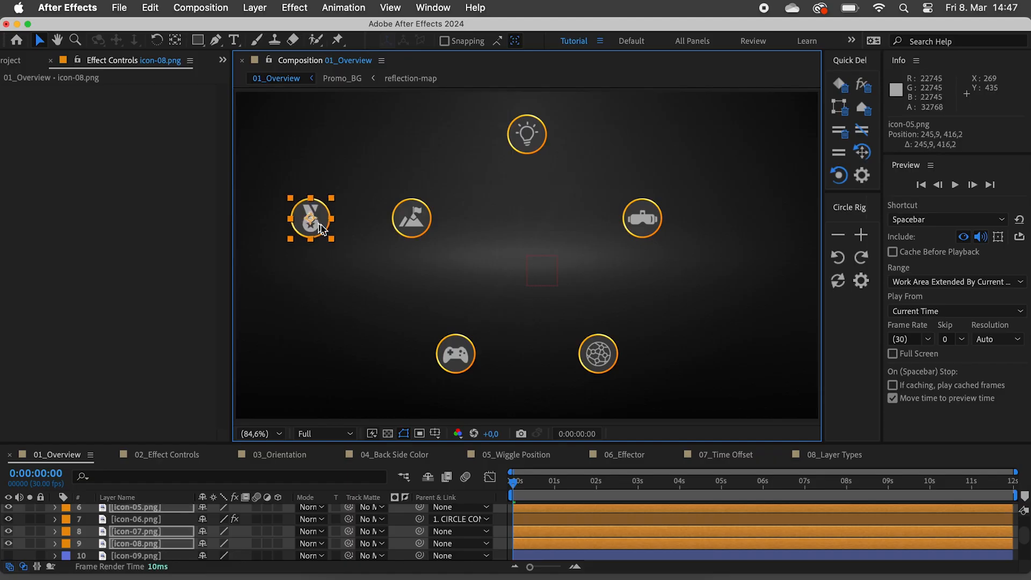
Step: Add the three removed icons back to the existing rig by including its control null in the selection
shift+click(543, 276)
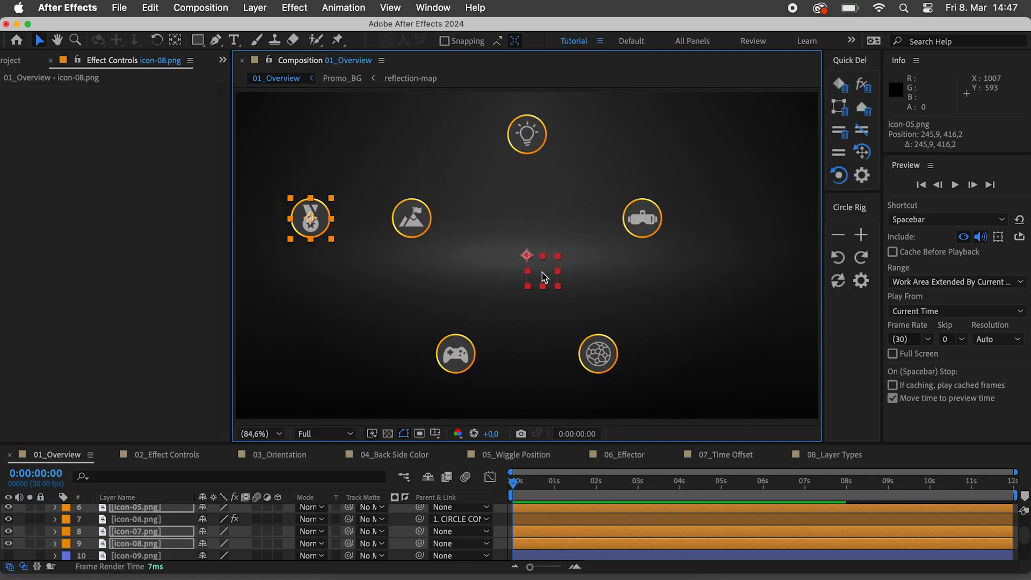
click(861, 238)
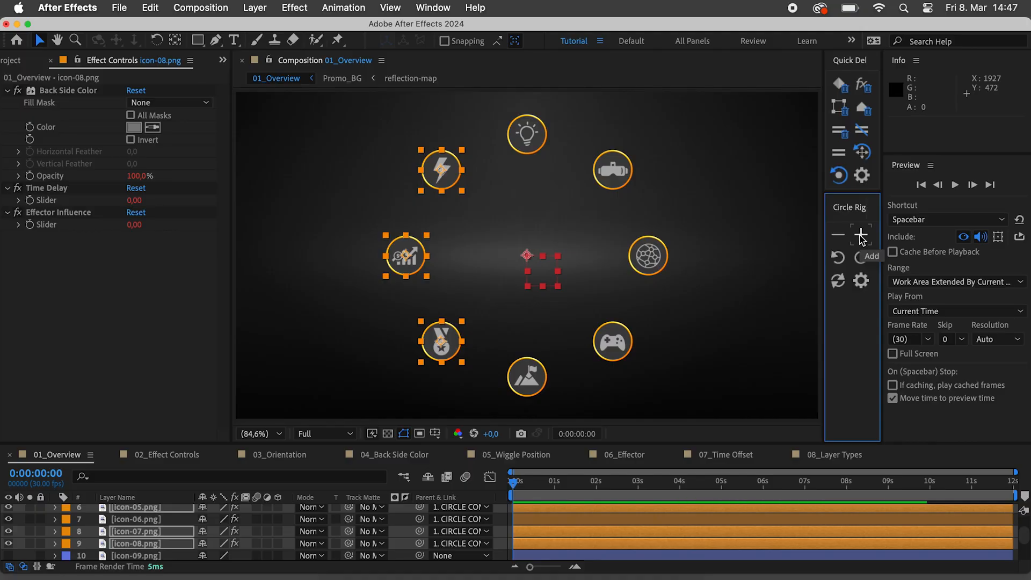
Step: Make the hidden blue icon layers icon-09.png to icon-16.png visible
click(135, 555)
scroll(123, 547, down, 4)
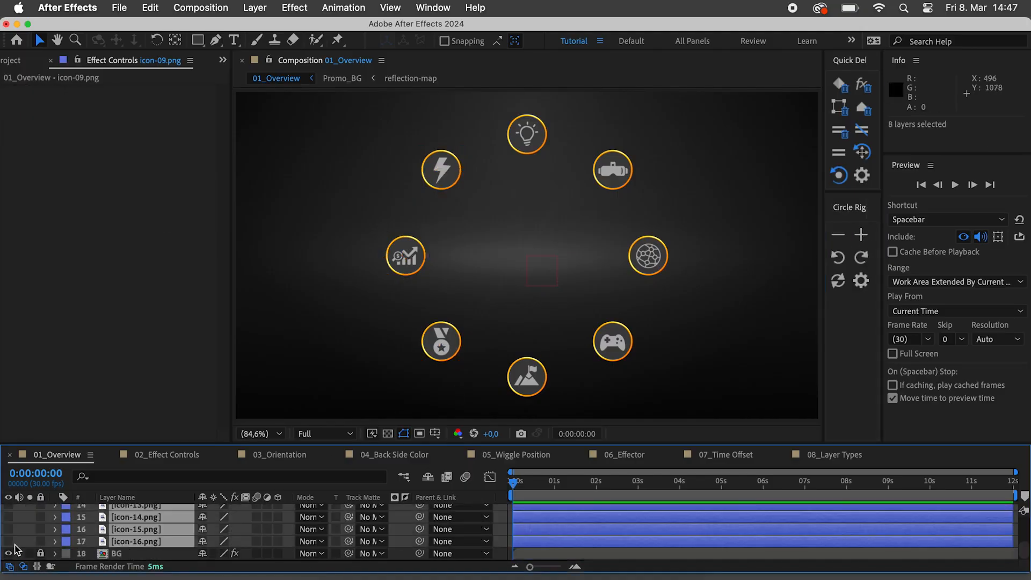
Step: Move the orange rig's control null to about 1468, 540 and reduce its Radius to 232
drag(540, 285, 711, 284)
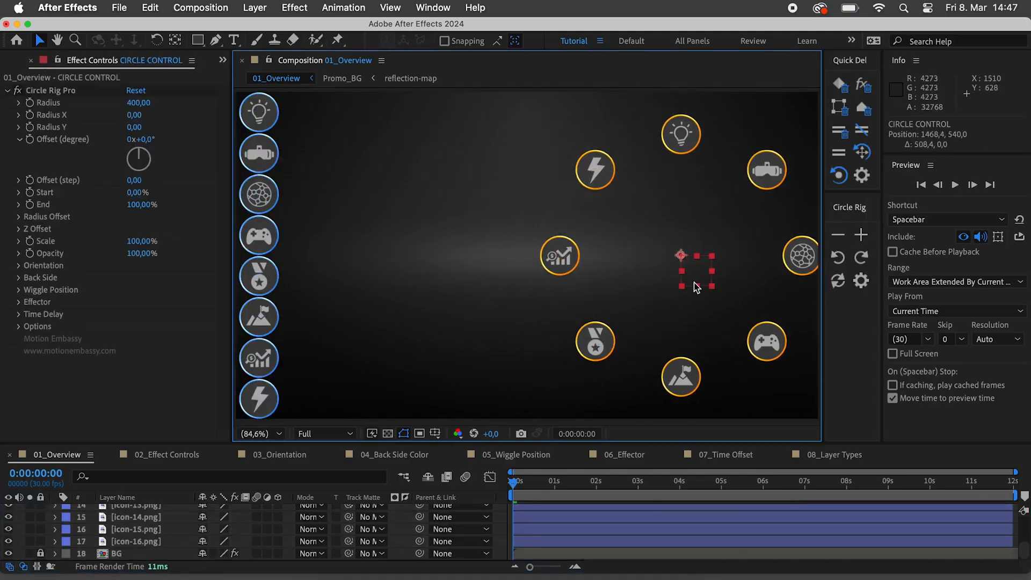
drag(138, 102, 48, 102)
Step: Build a second circle rig from the eight blue icons, centred at about 435, 538 with a Radius of 192
drag(307, 117, 221, 411)
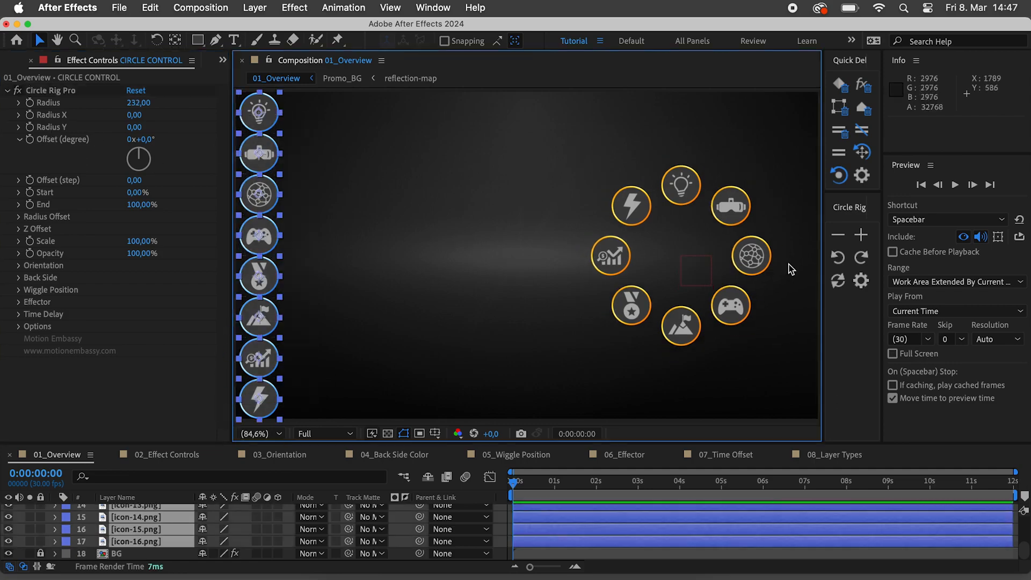
click(864, 238)
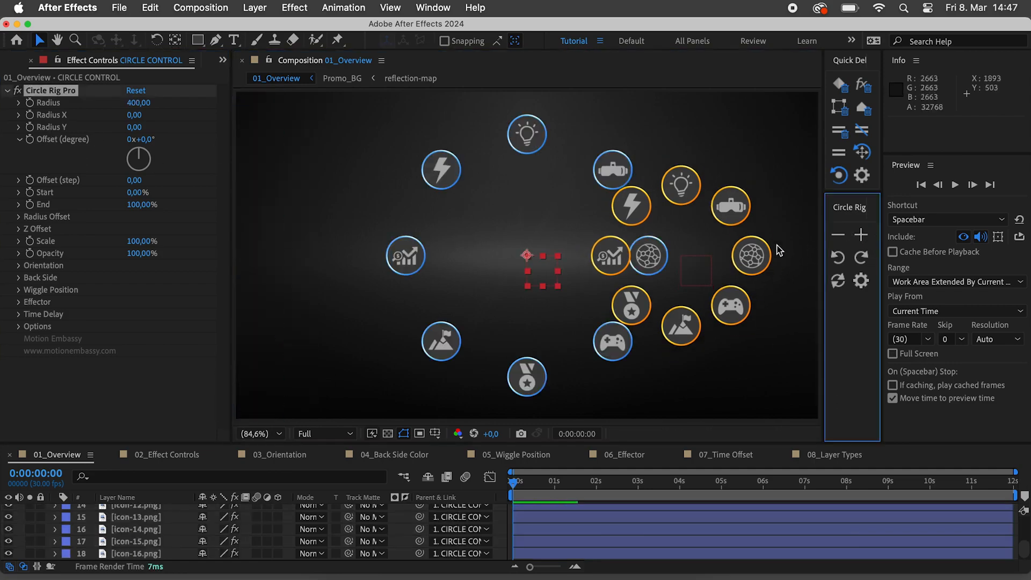
drag(527, 271, 368, 270)
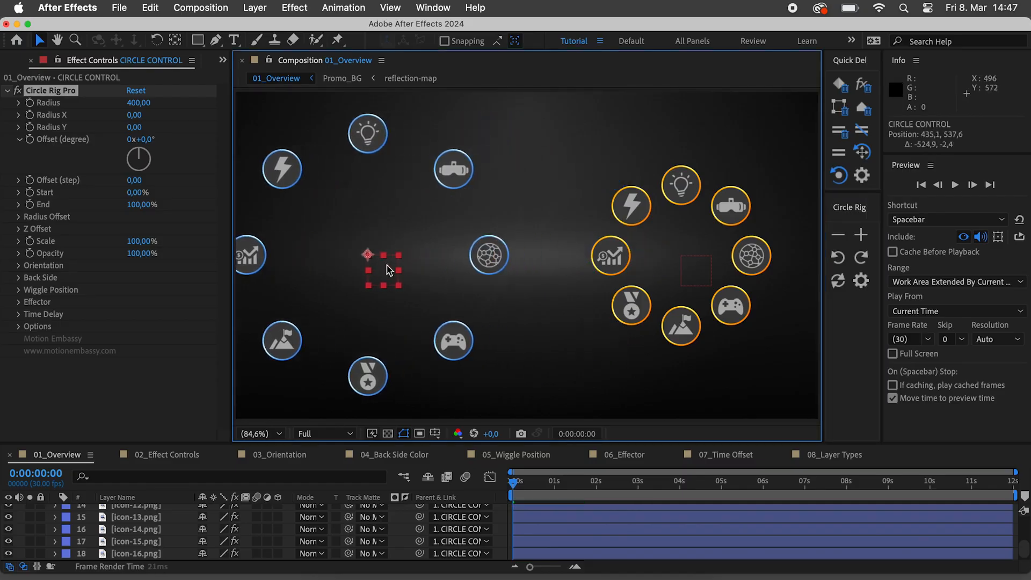
drag(139, 102, 27, 139)
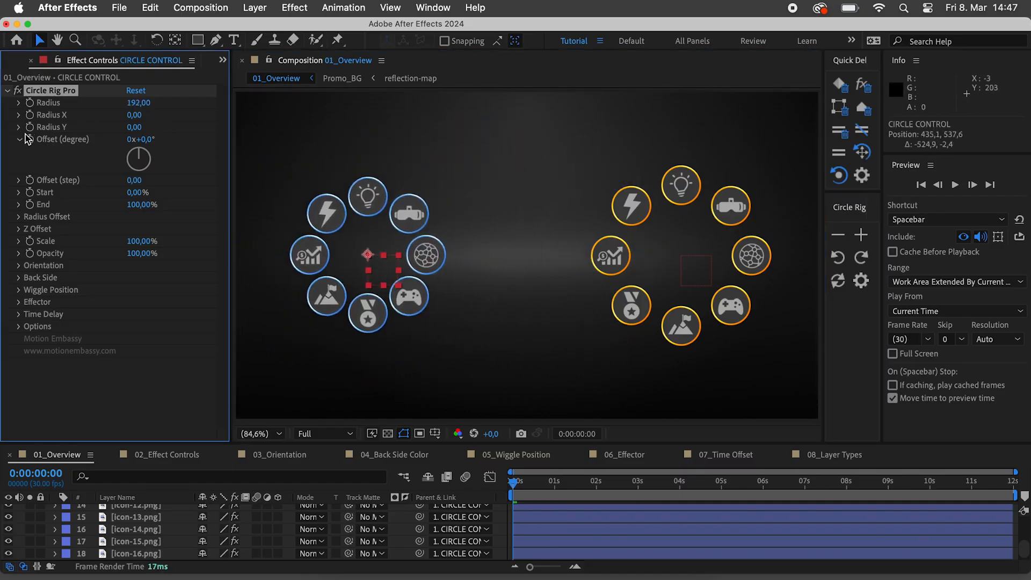
Step: Swap the positions of the blue VR headset icon and the orange chart icon between the two circle rigs
click(427, 227)
shift+click(616, 259)
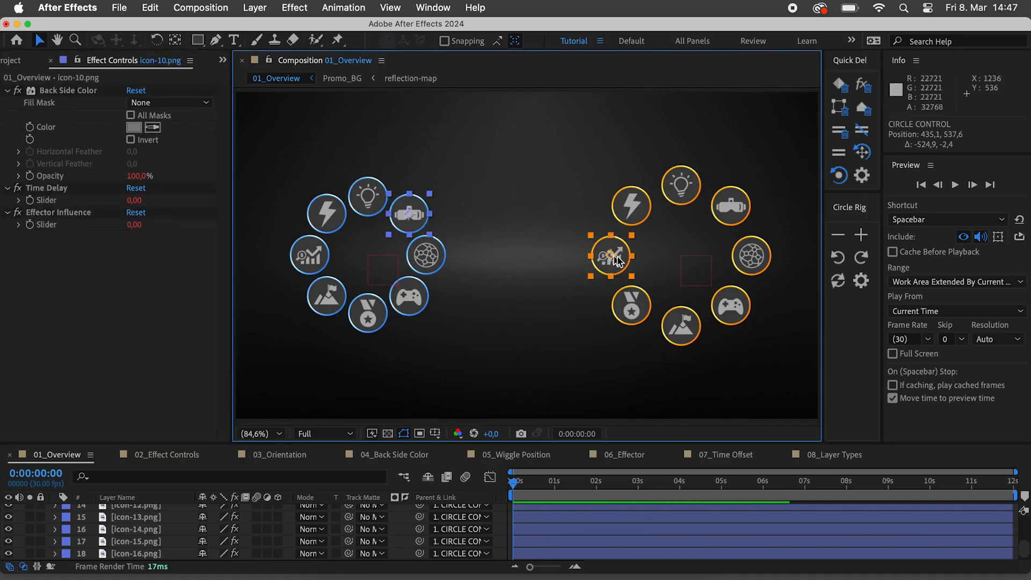
click(832, 284)
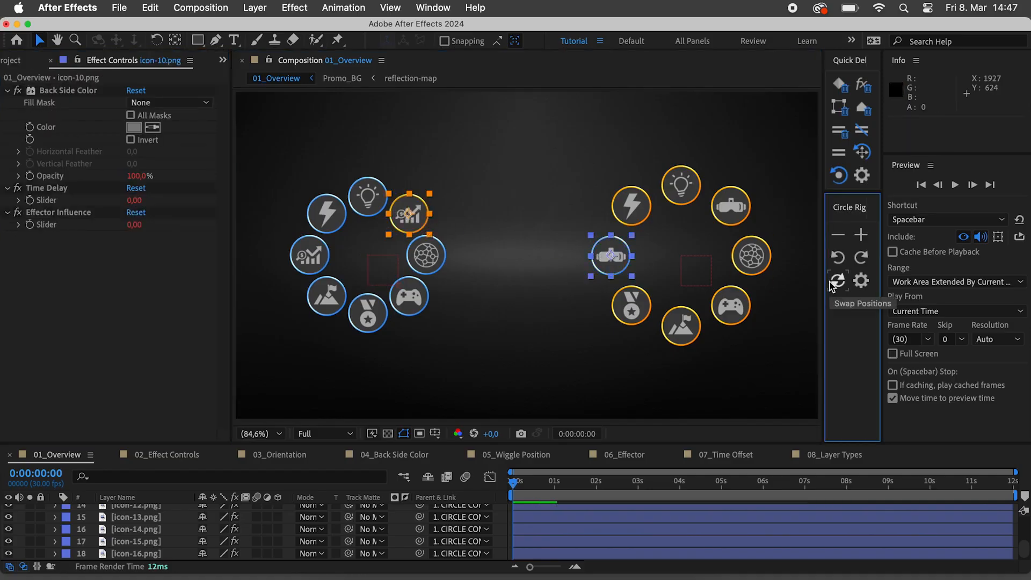
Step: Transfer the blue gamepad icon from the blue rig to the orange rig by adding it with that rig's control null
click(424, 302)
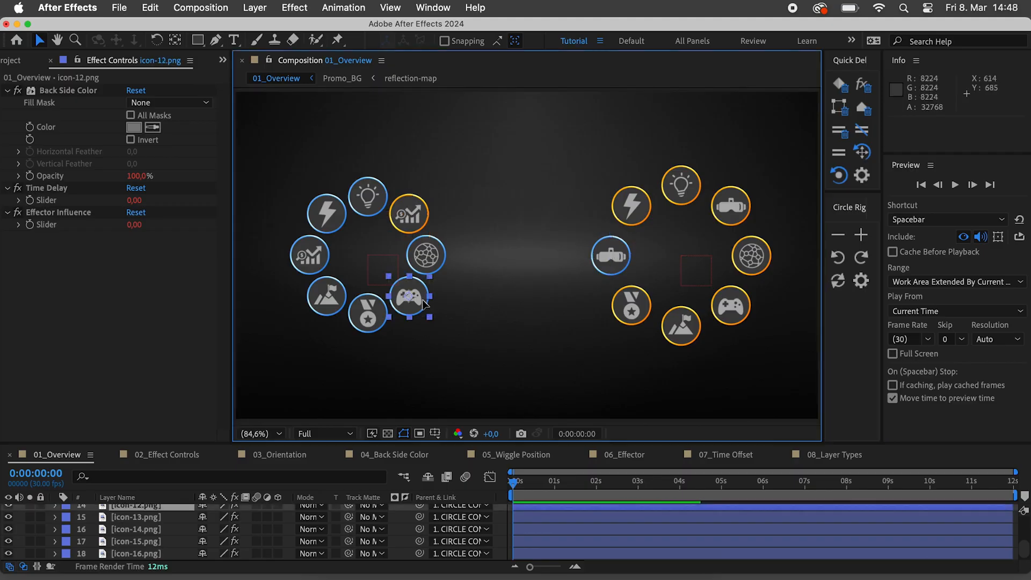
shift+click(697, 275)
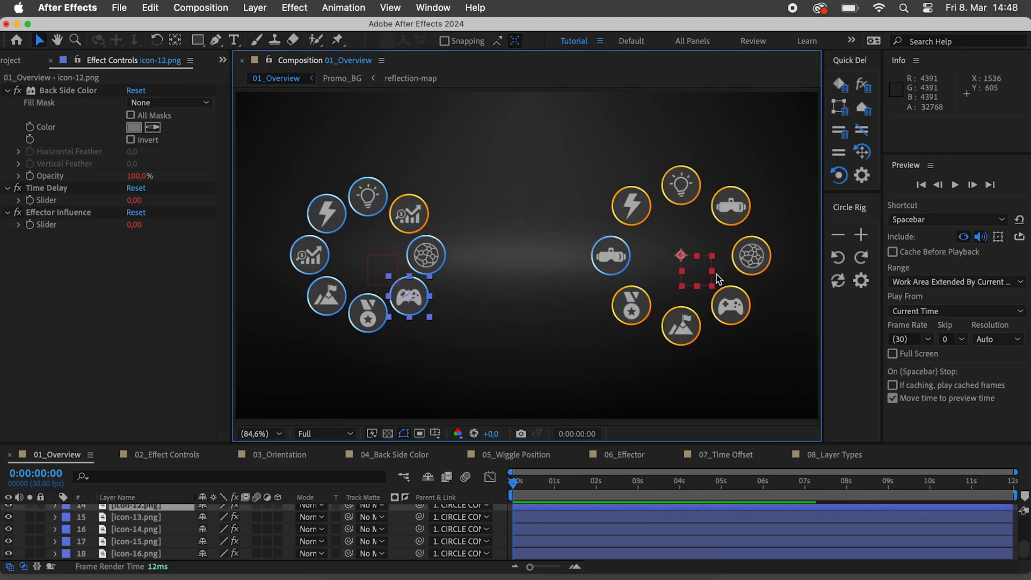
click(858, 244)
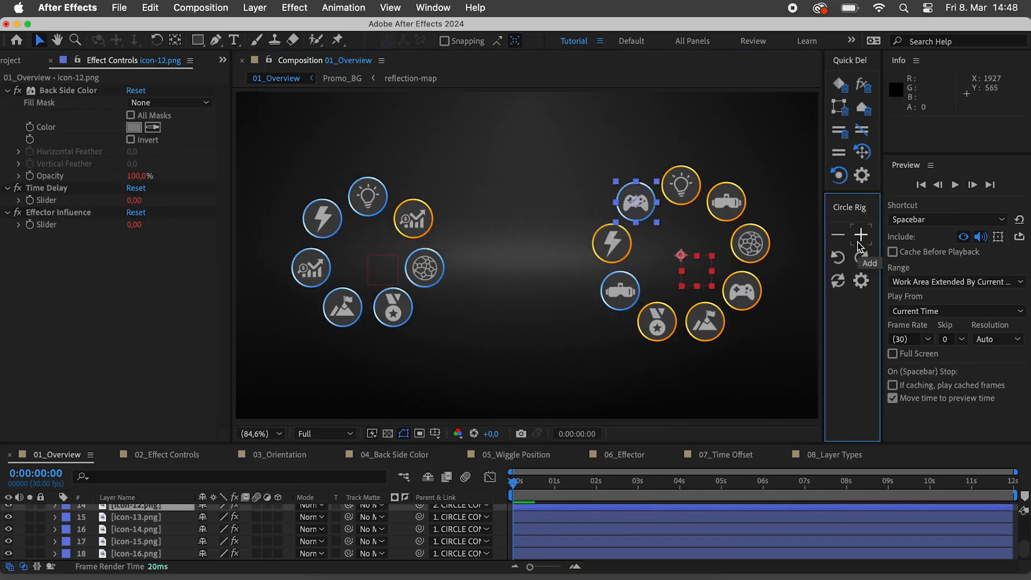
Step: Shift the orange chart, orange lightning and blue gamepad icons three positions clockwise in their respective rigs
click(413, 218)
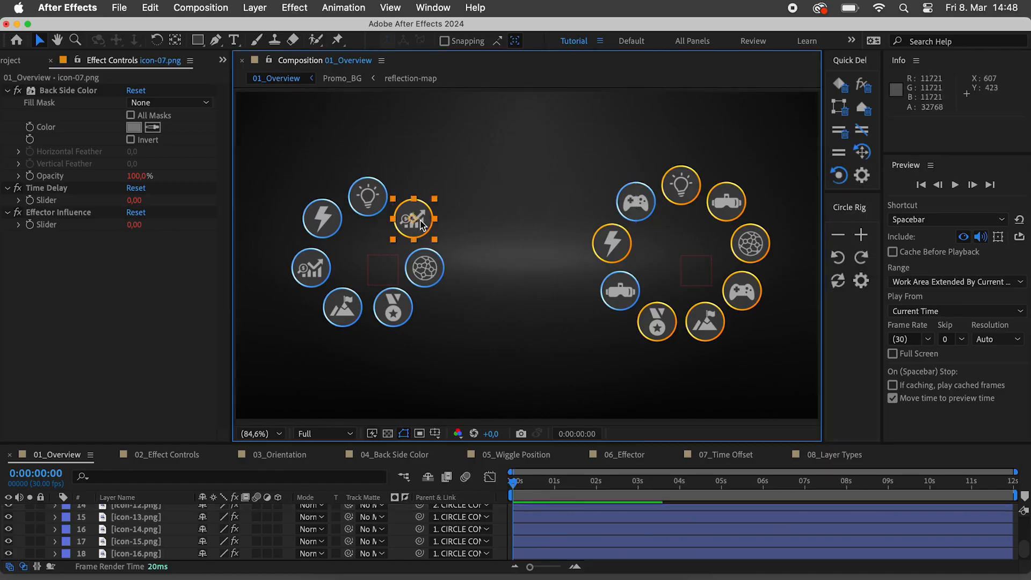
drag(553, 181, 646, 252)
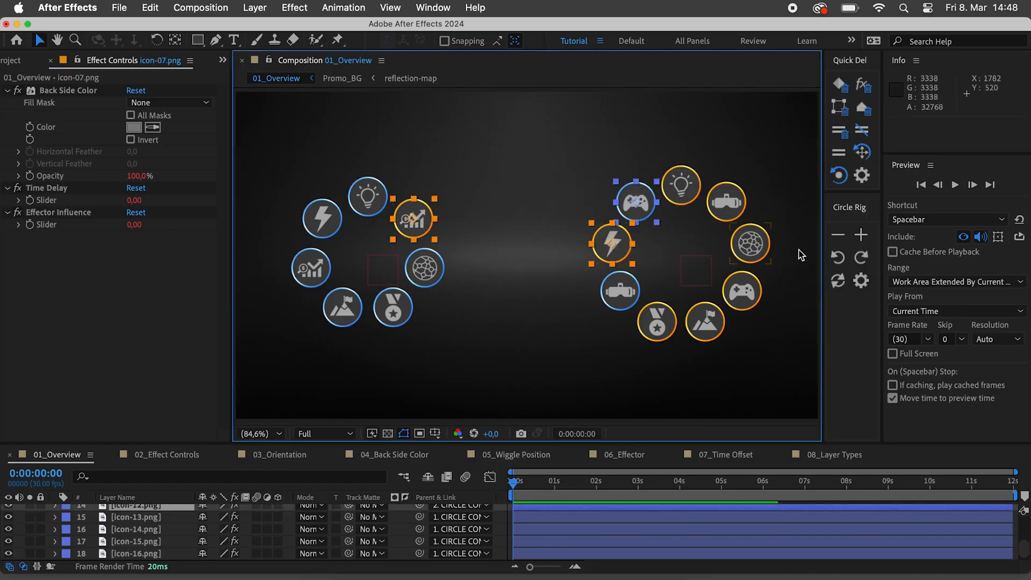
click(862, 258)
click(861, 259)
click(862, 259)
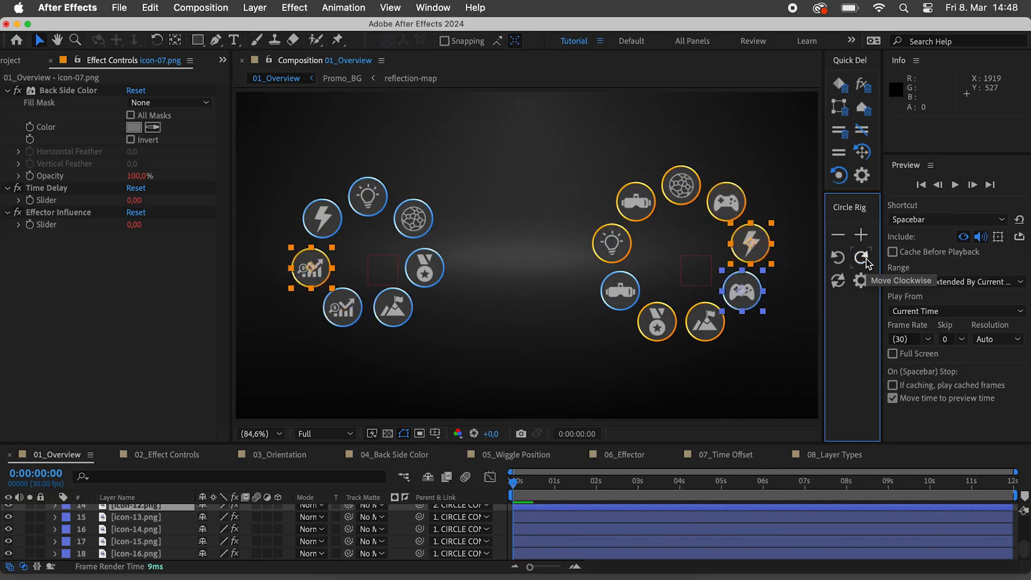
Step: Shift the selected chart, lightning and gamepad icons several positions counterclockwise in both rigs
click(838, 257)
click(838, 258)
click(838, 258)
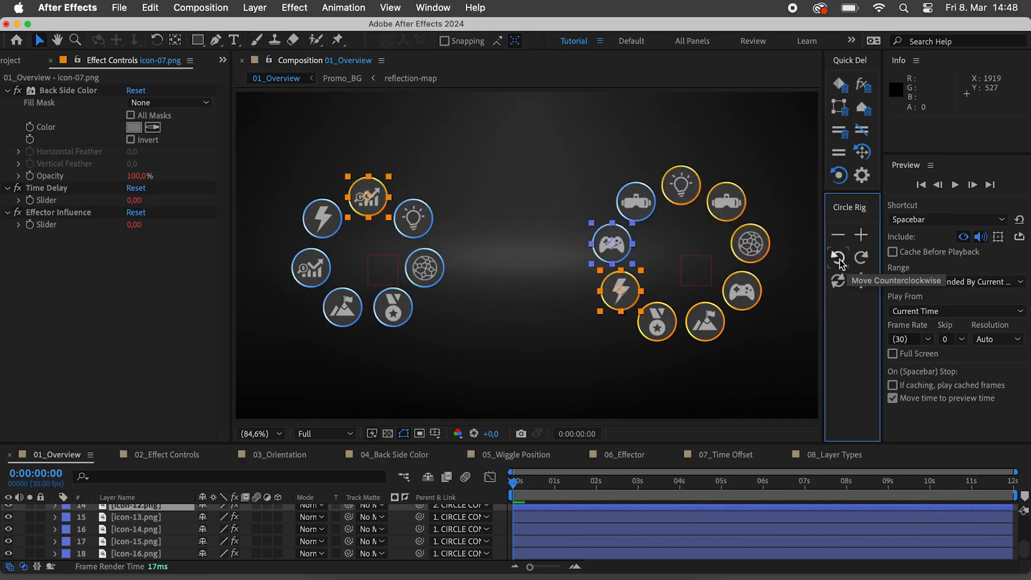
click(838, 258)
Step: Build a third rig from the orange chart and lightning and blue bulb and gamepad icons, centred at about 917, 280, with a reduced Radius
shift+click(427, 223)
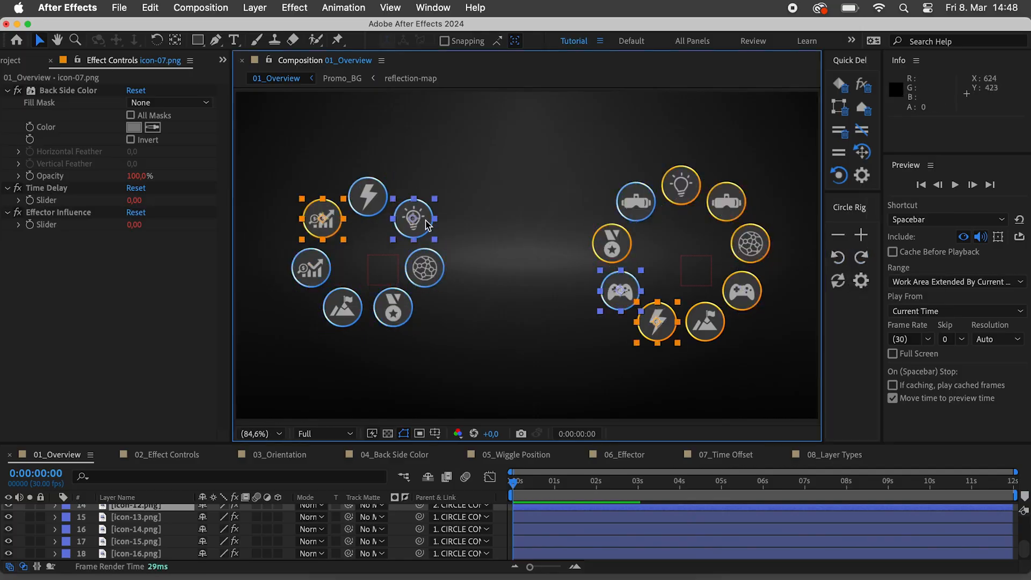
click(859, 240)
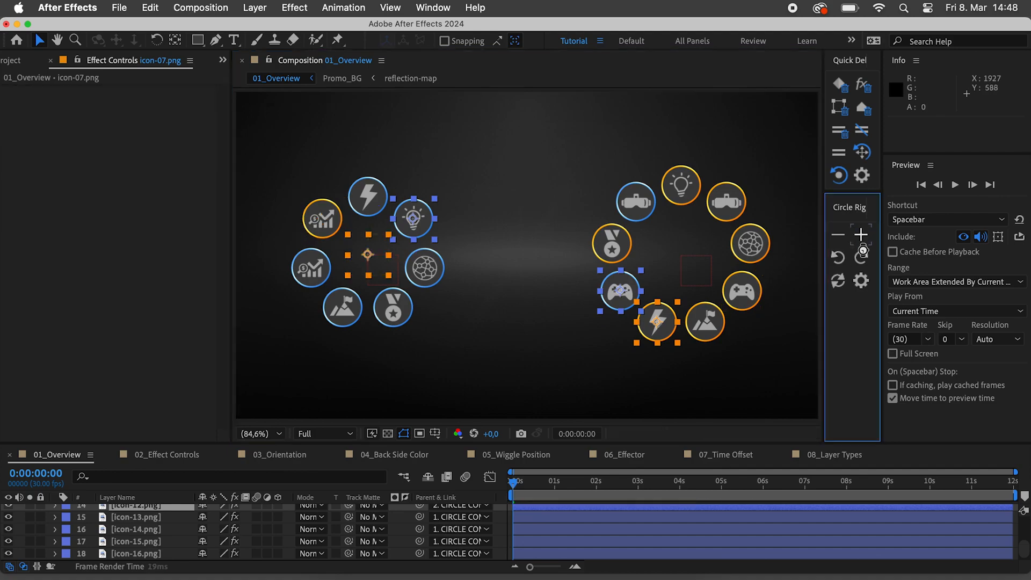
drag(539, 273, 525, 182)
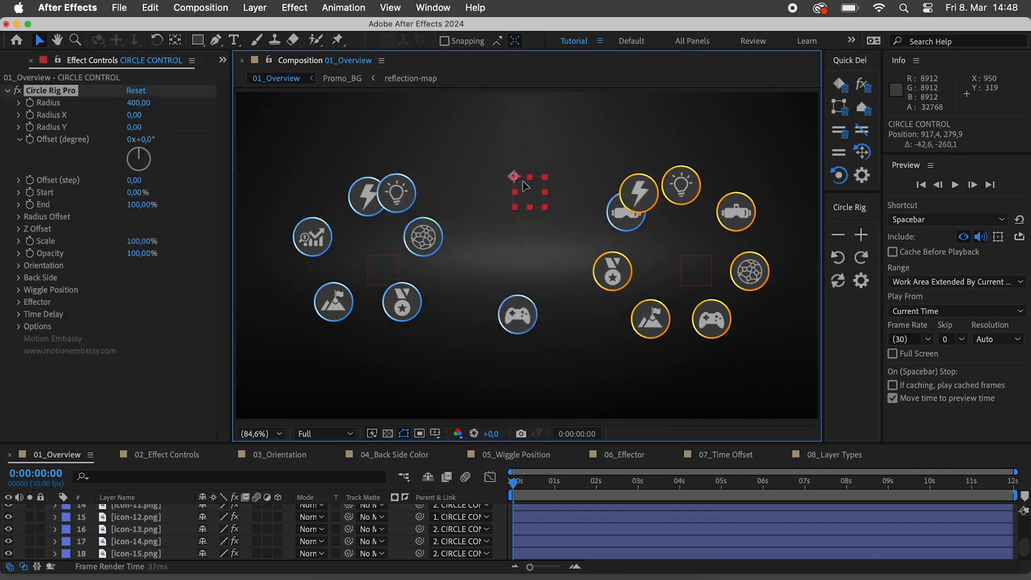
drag(144, 103, 26, 175)
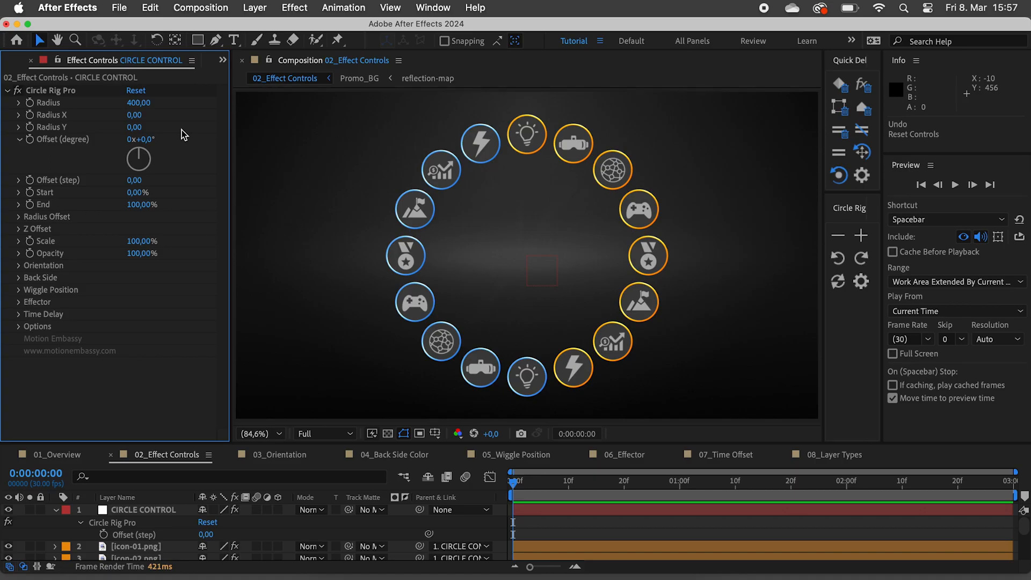
Step: In the 02_Effect Controls composition, try a different Radius and a Radius Y of about -154, undoing each change
drag(141, 106, 224, 133)
key(super+z)
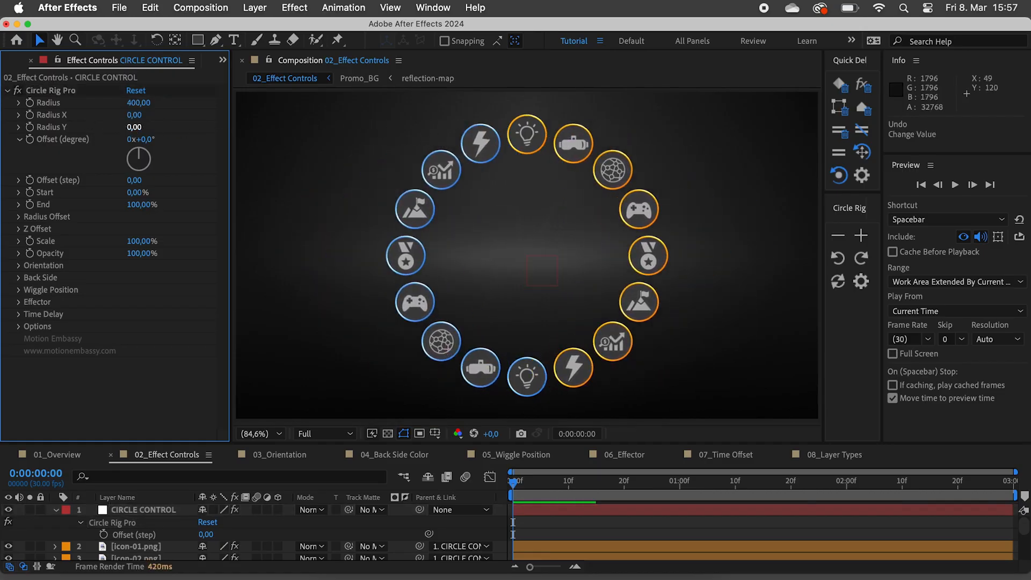
drag(135, 129, 46, 133)
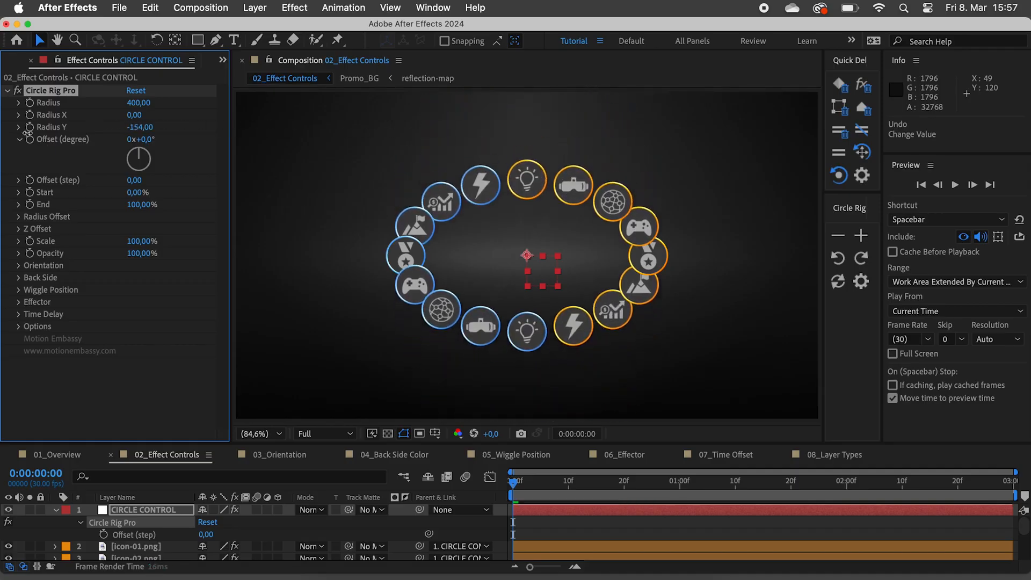
key(super+z)
Step: Try rotating the icons around the circle with Offset (degree) and undo the change
drag(144, 139, 104, 134)
key(super+z)
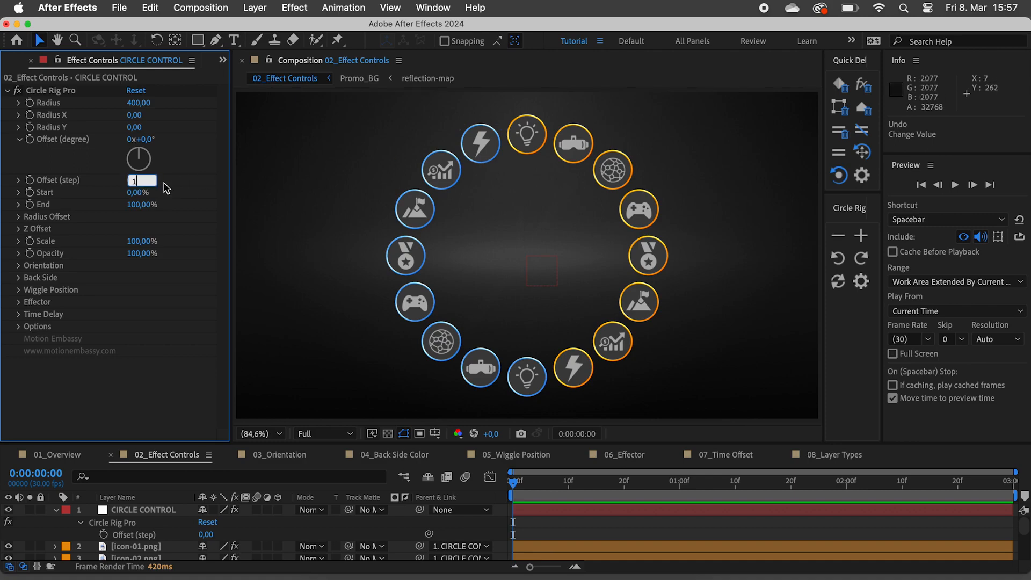
Step: Animate Offset (step) with keyframes from 1 at frame 0 to 2 at frame 10 and preview the movement
key(Return)
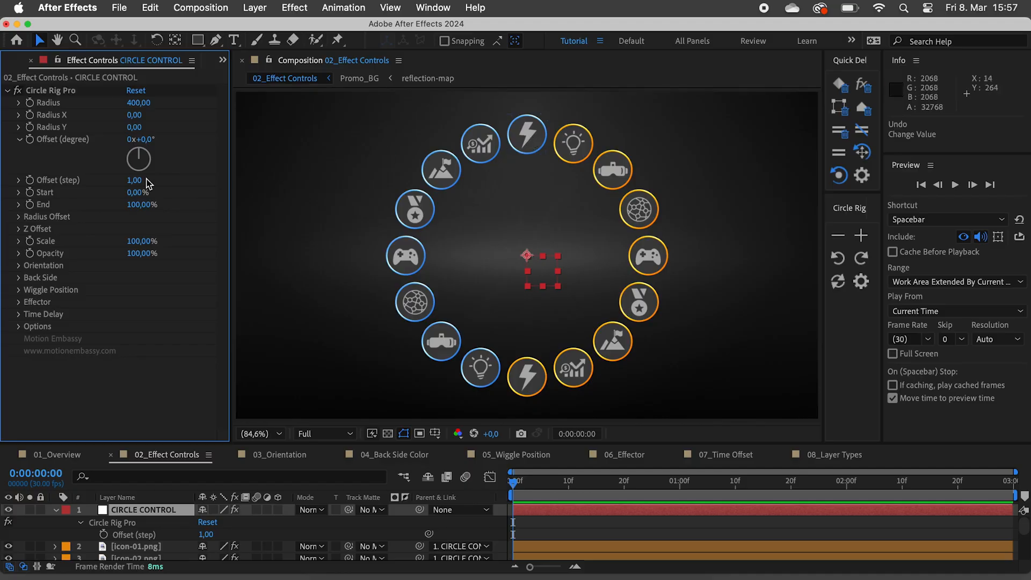
click(31, 180)
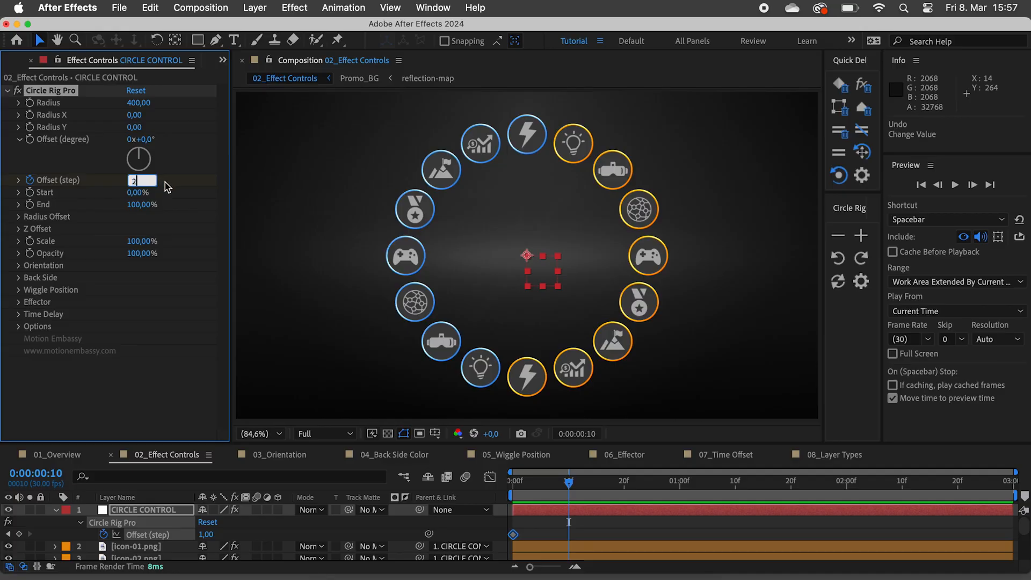
key(Return)
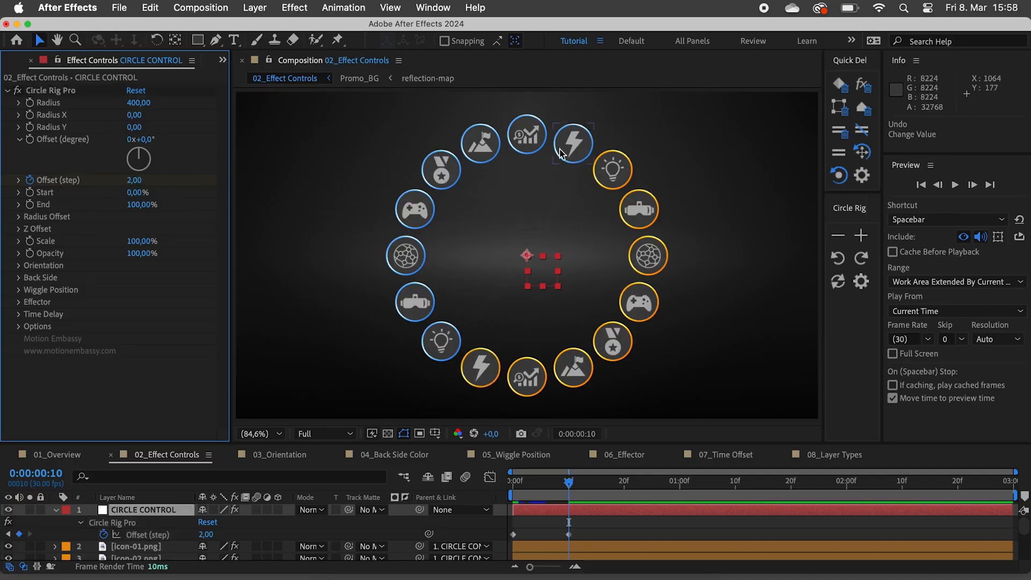
drag(572, 489, 502, 481)
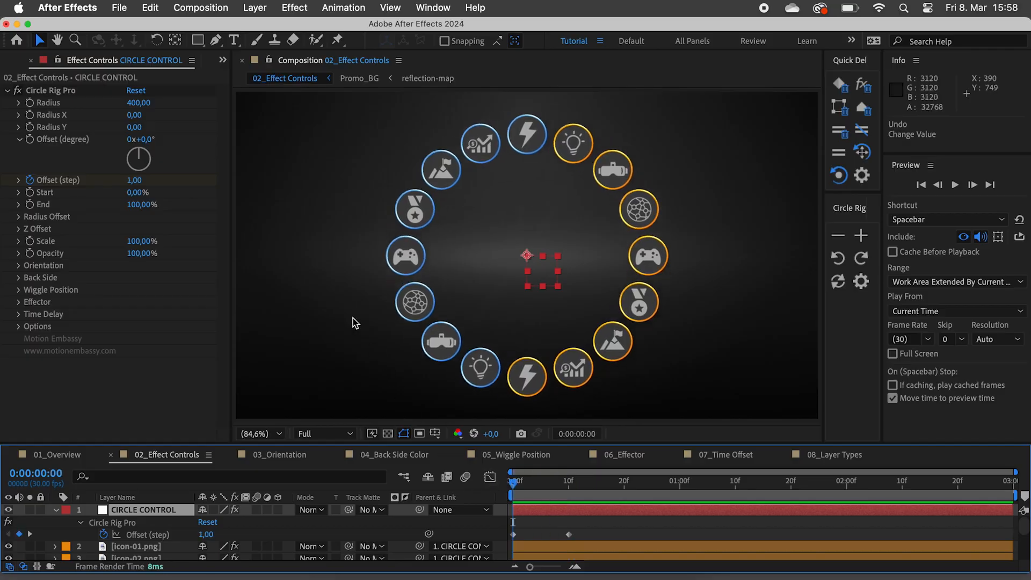
Step: Try the step animation with the five lowest icons removed from the rig, and undo back to the full circle without Offset (step) keyframes
drag(353, 318, 586, 406)
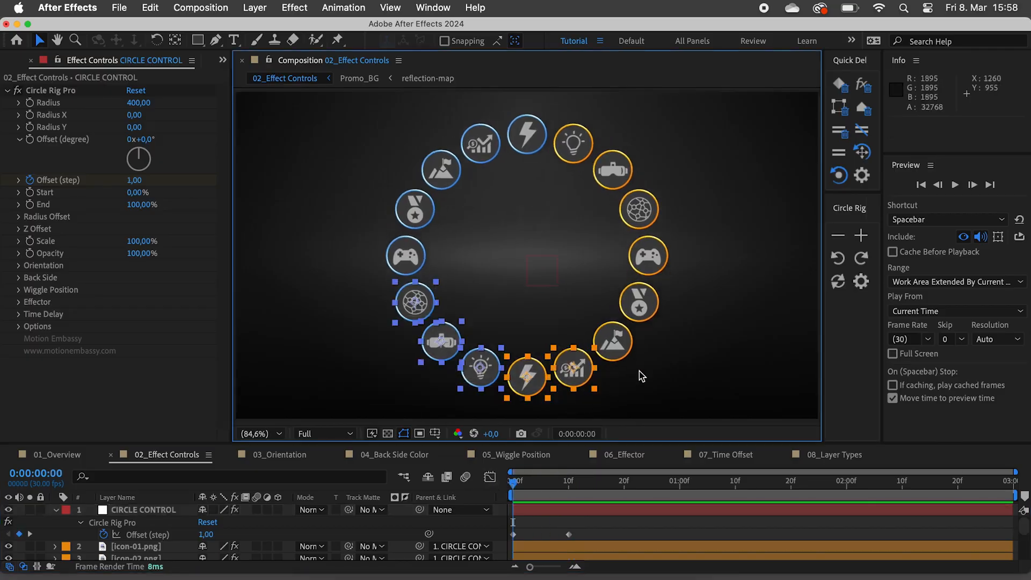
click(838, 235)
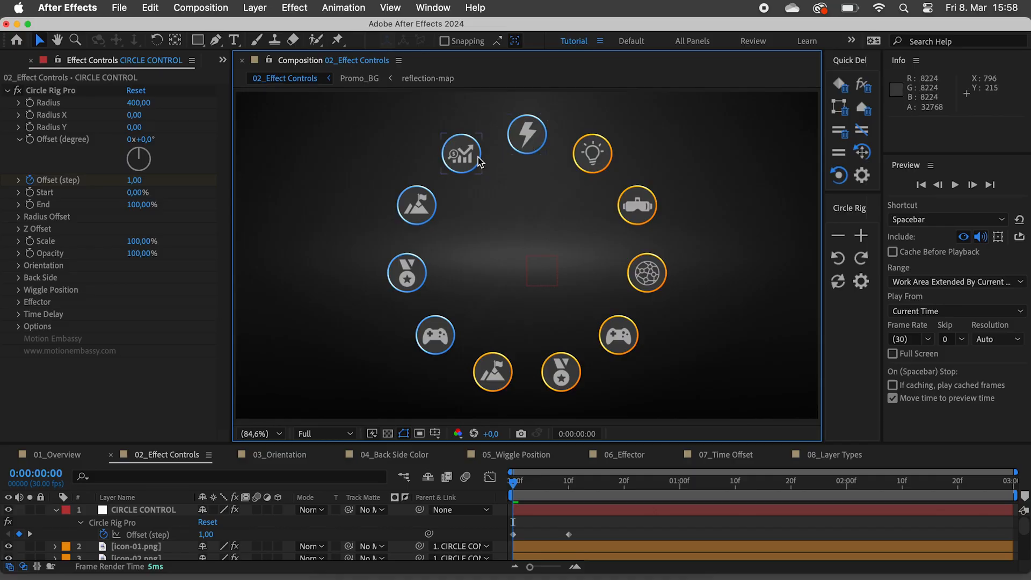
mouse_move(514, 482)
mouse_down()
mouse_move(589, 485)
mouse_move(499, 483)
mouse_up()
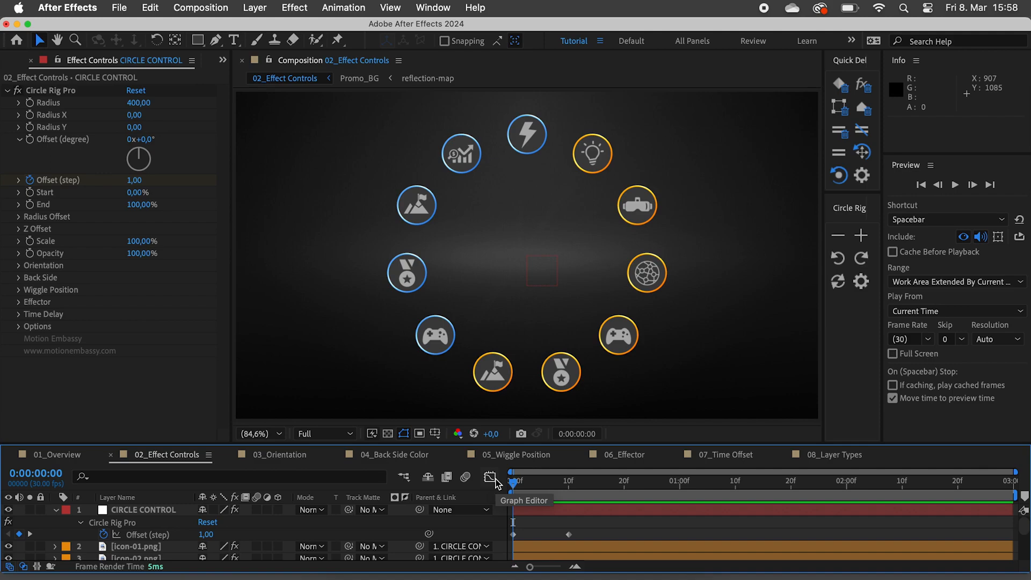
key(super+z)
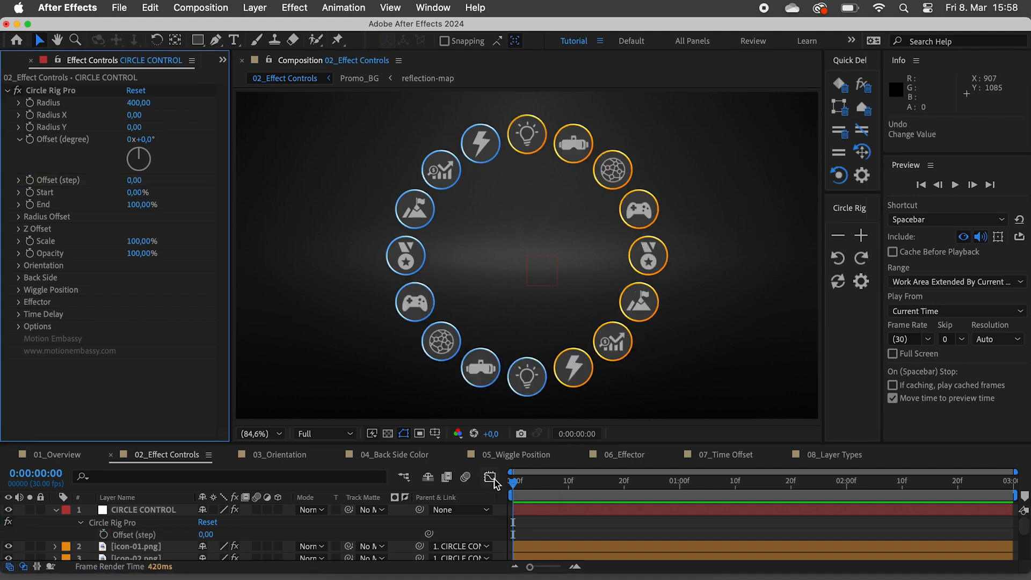
Step: Try gathering the icons by raising the rig's Start value to 100%, and undo the change
drag(144, 212, 197, 191)
key(super+z)
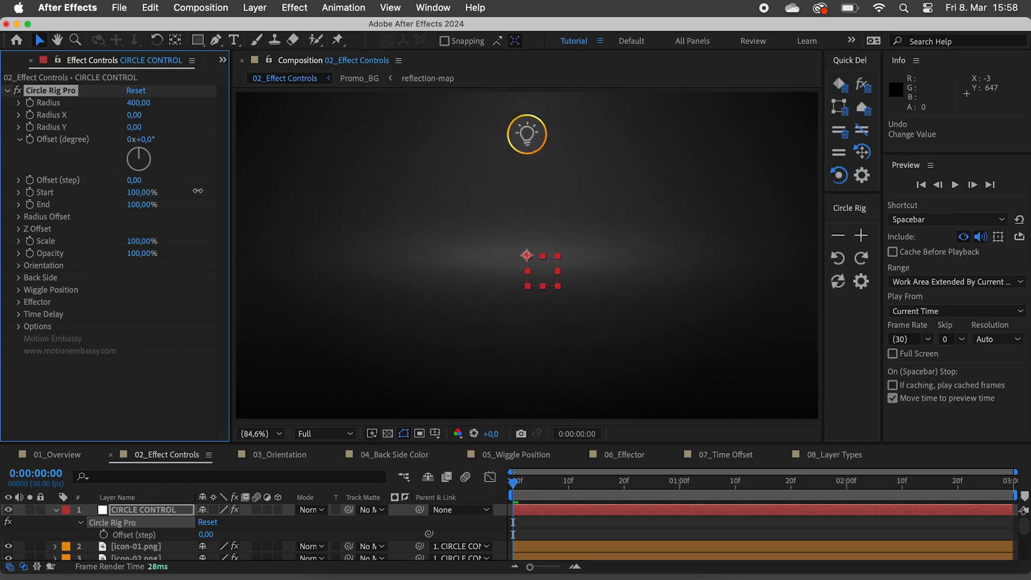
key(super+z)
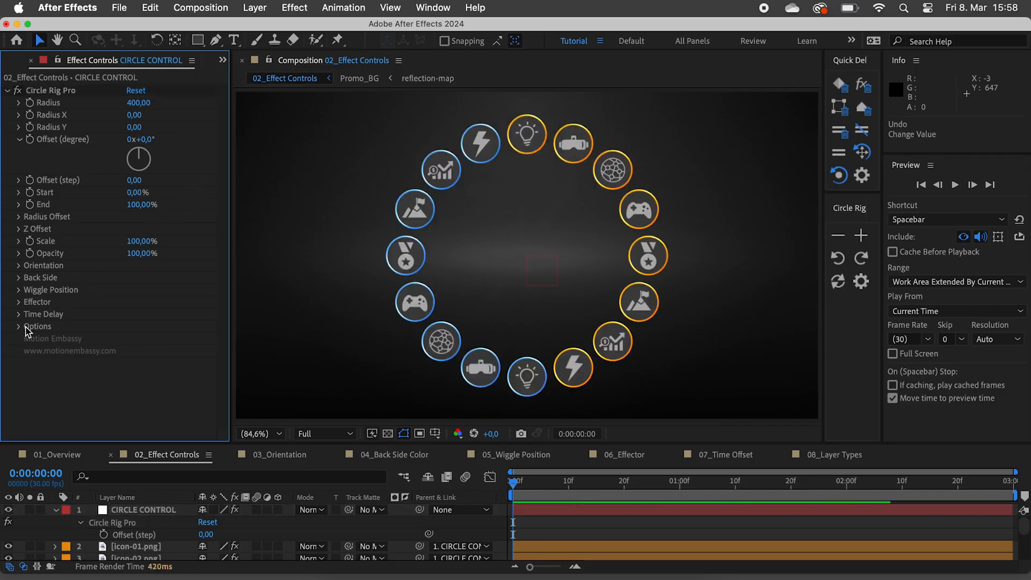
Step: Set the rig's Distribution Method option to Stationary
click(19, 327)
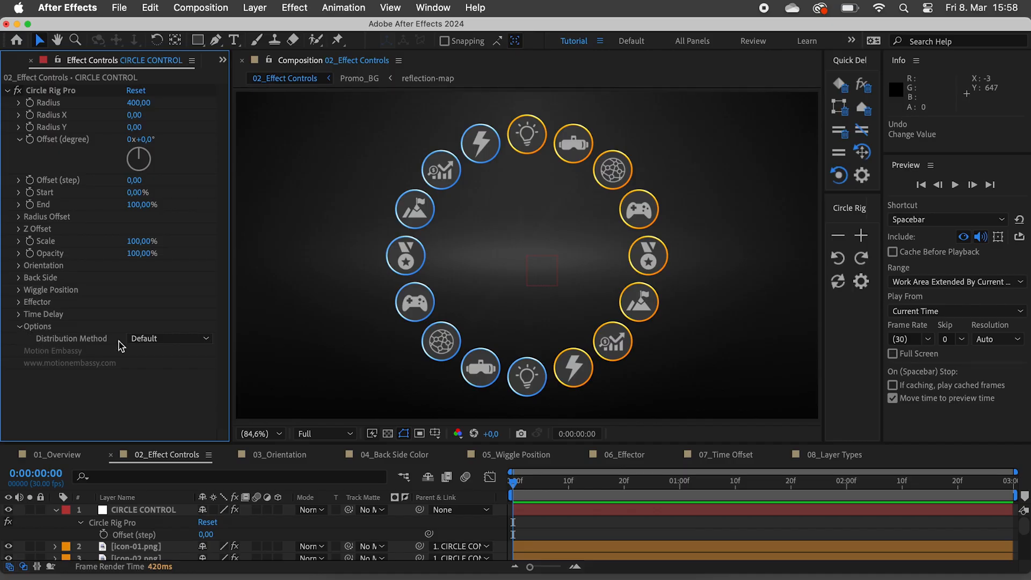
click(159, 339)
click(167, 370)
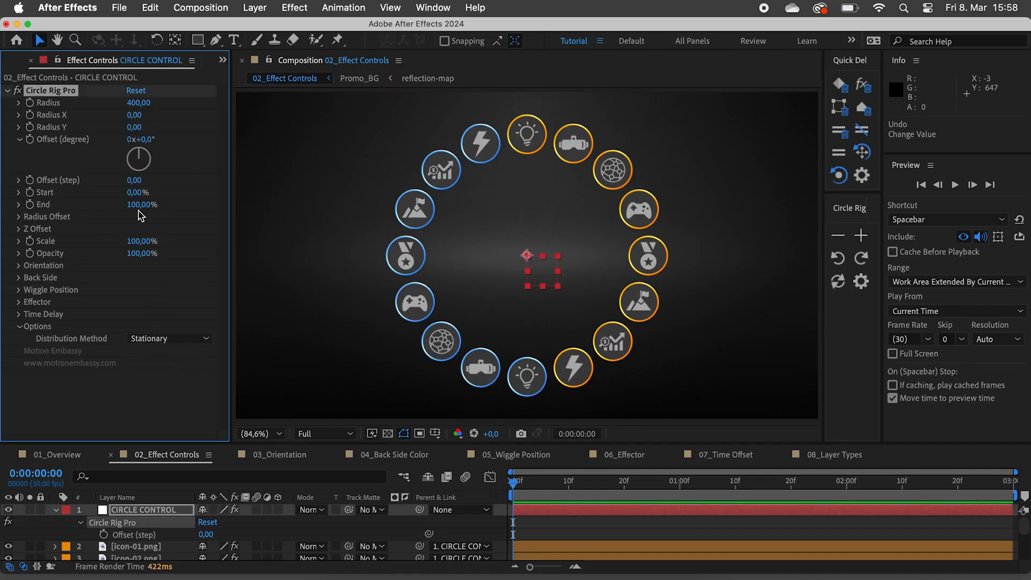
Step: Try the rig's Start value at 100%, return it to 0% and set End to 50%
drag(137, 192, 198, 185)
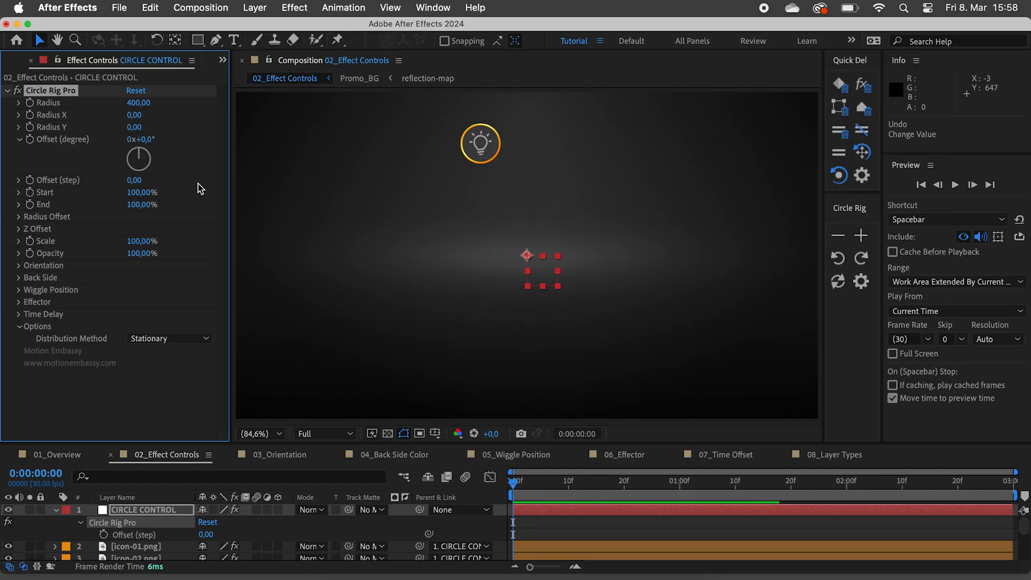
text(00)
key(Tab)
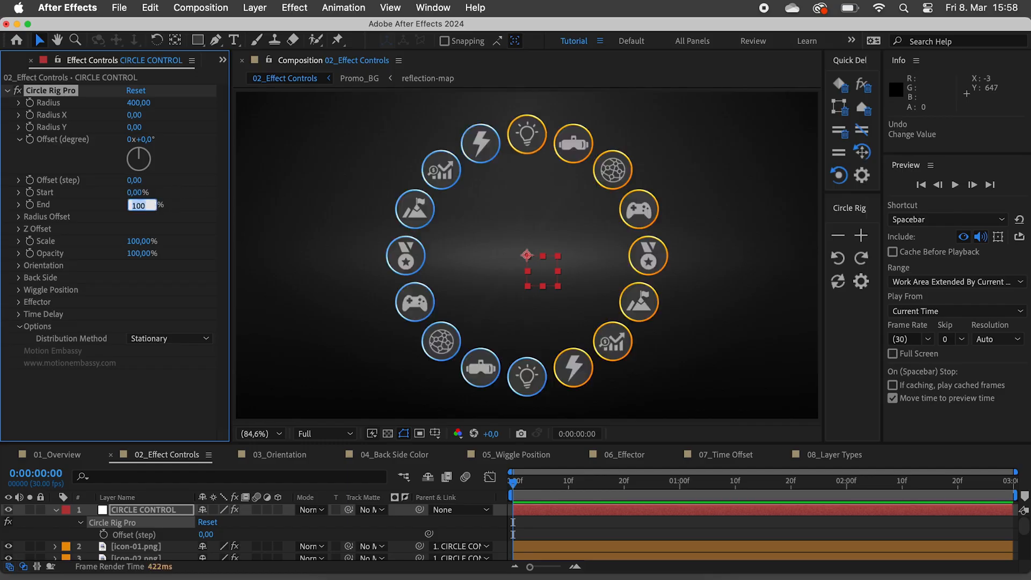
key(Return)
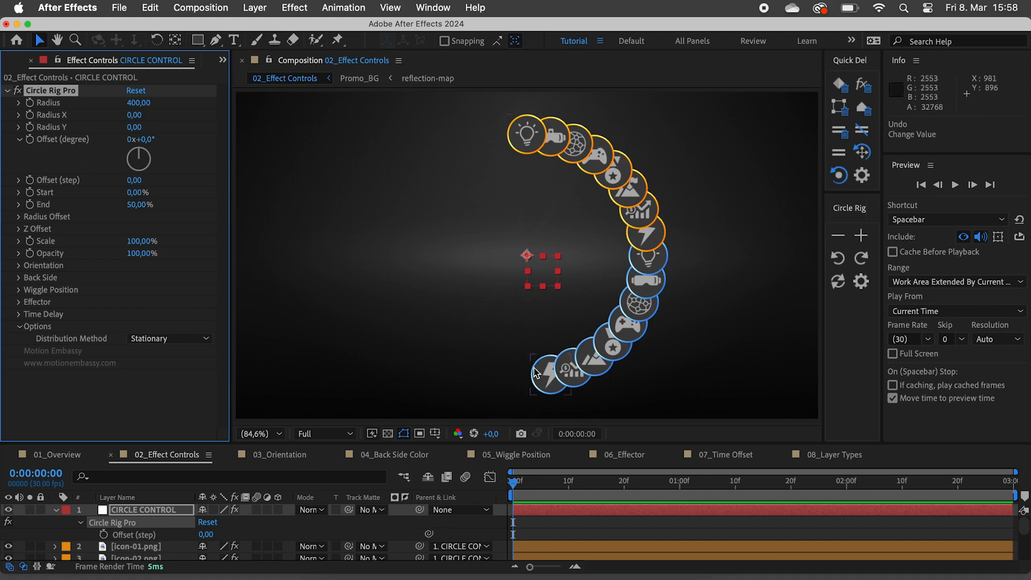
Step: Change the rig's Distribution Method to Close Gap
click(191, 342)
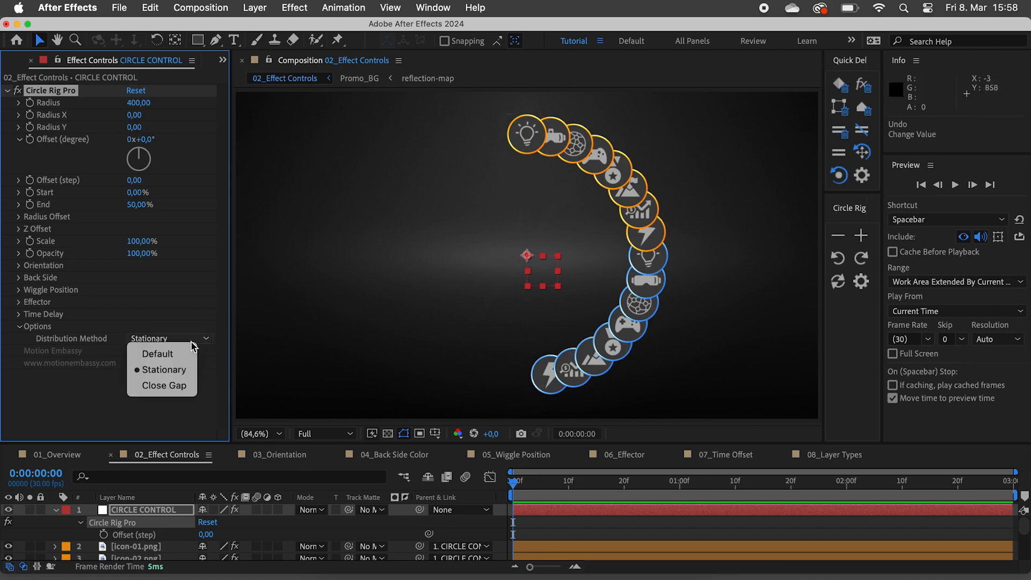
click(183, 387)
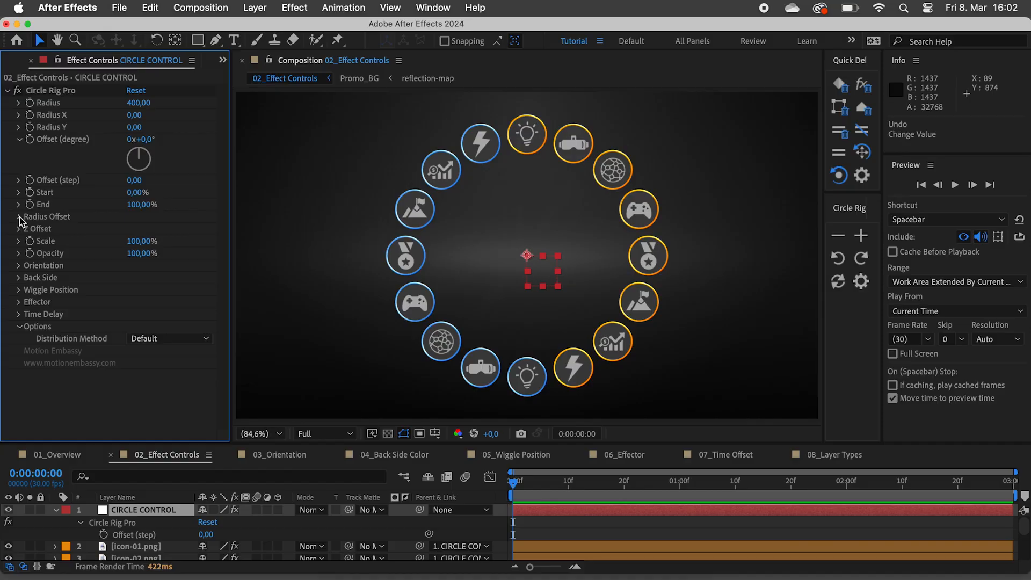
Step: Enable Radius Offset for the circle rig
click(20, 216)
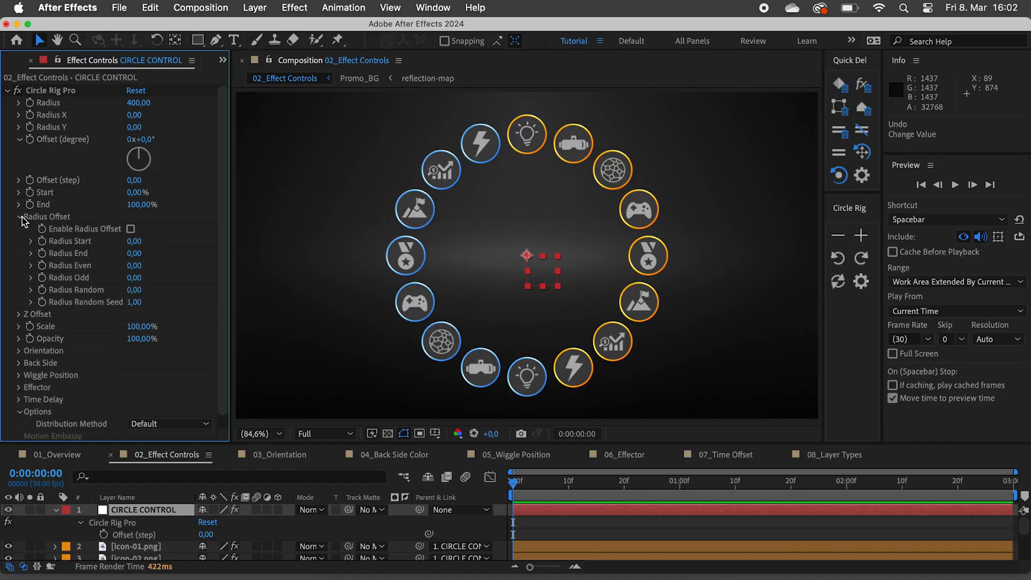
click(131, 229)
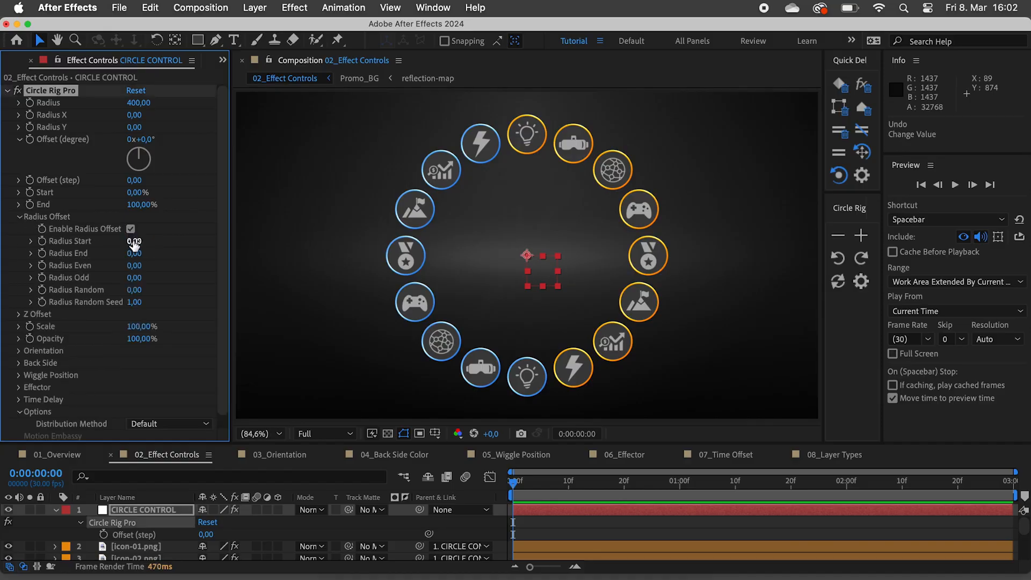
Step: Try a Radius Start of -351 and a Radius End of -14, and restore both to 0
drag(133, 247, 3, 344)
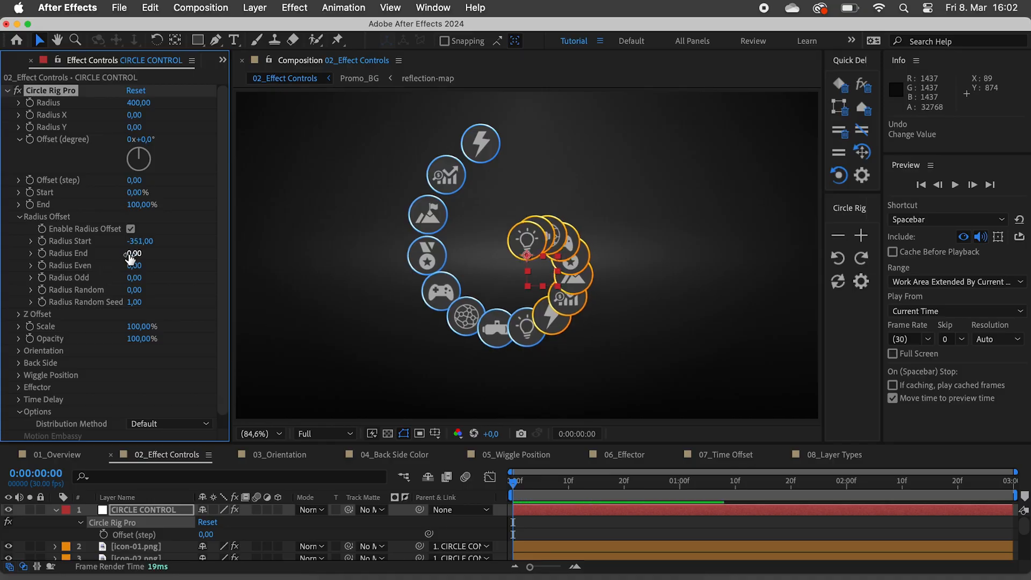
mouse_move(130, 259)
mouse_down()
mouse_move(7, 317)
mouse_move(139, 276)
mouse_up()
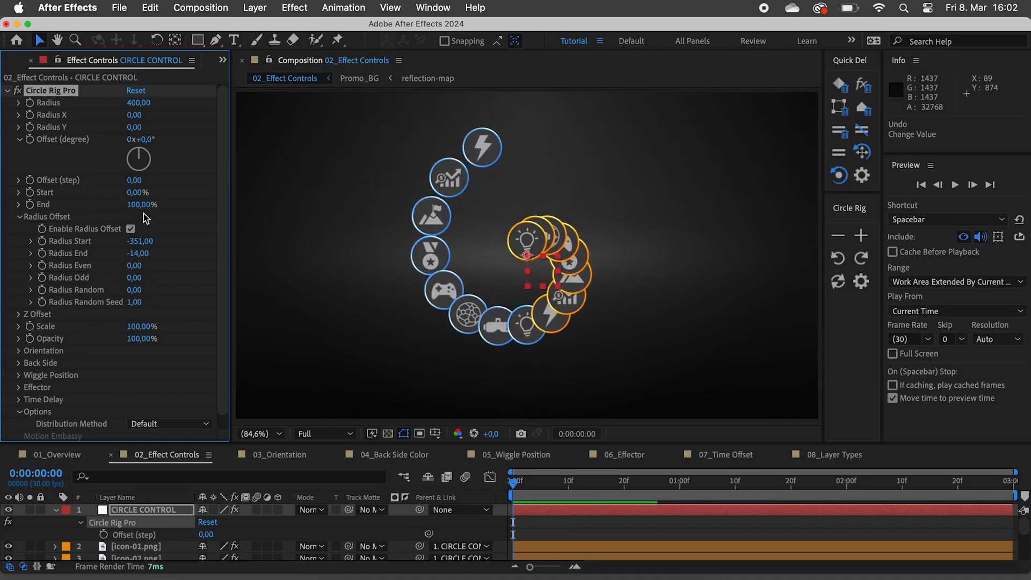
drag(141, 204, 130, 231)
click(131, 230)
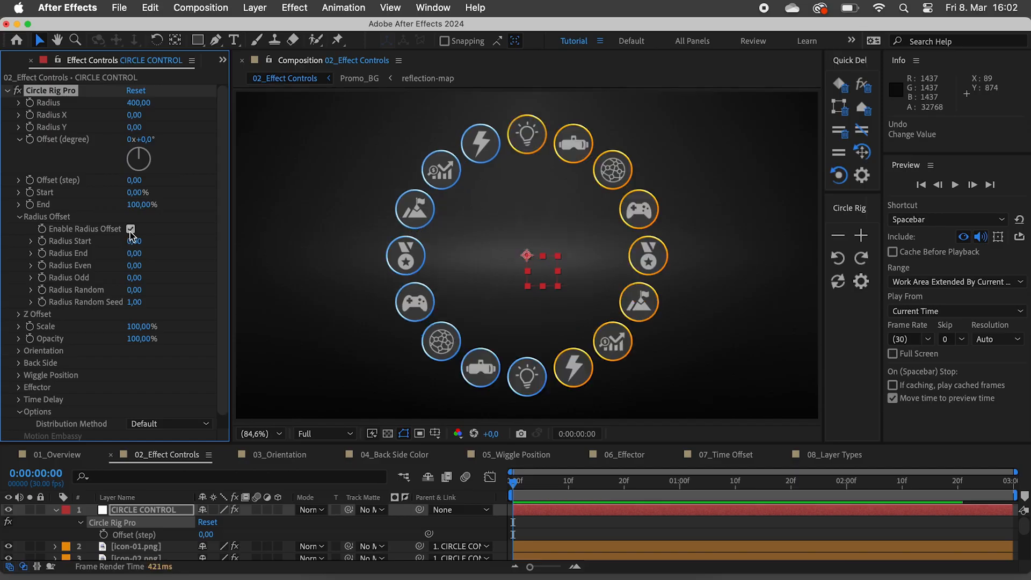
Step: Try changing Radius Even and Radius Odd one after the other, undoing each change
drag(134, 267, 52, 290)
key(super+z)
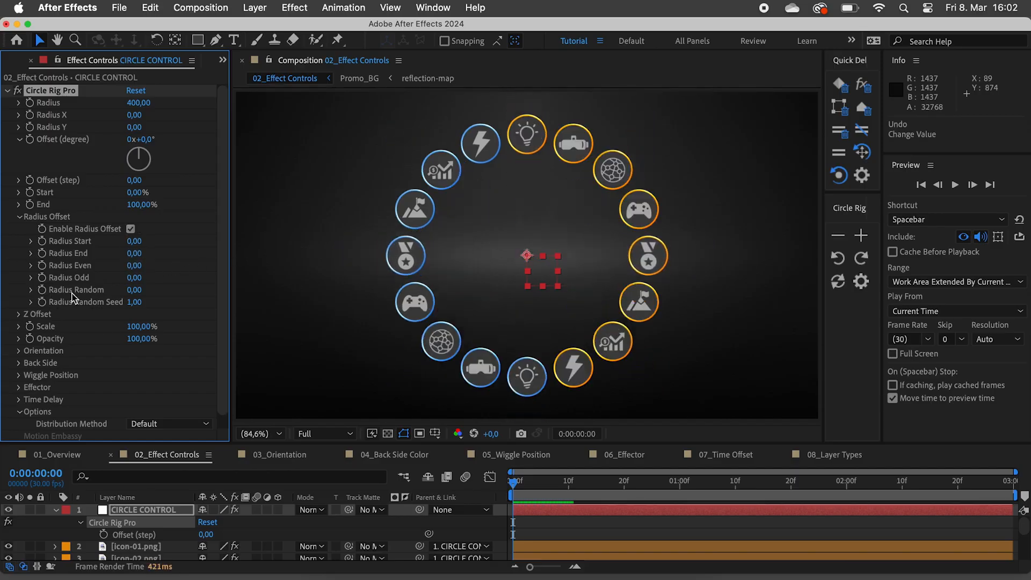
drag(136, 279, 307, 254)
key(super+z)
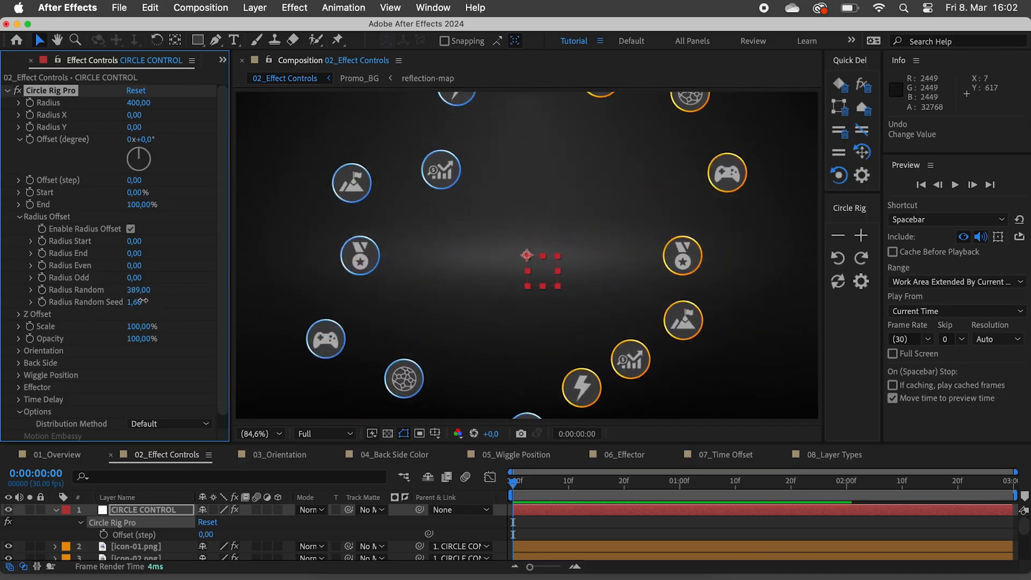
Step: Set Radius Random to 389 and Radius Random Seed to 4,40, and disable Radius Offset
drag(143, 301, 159, 297)
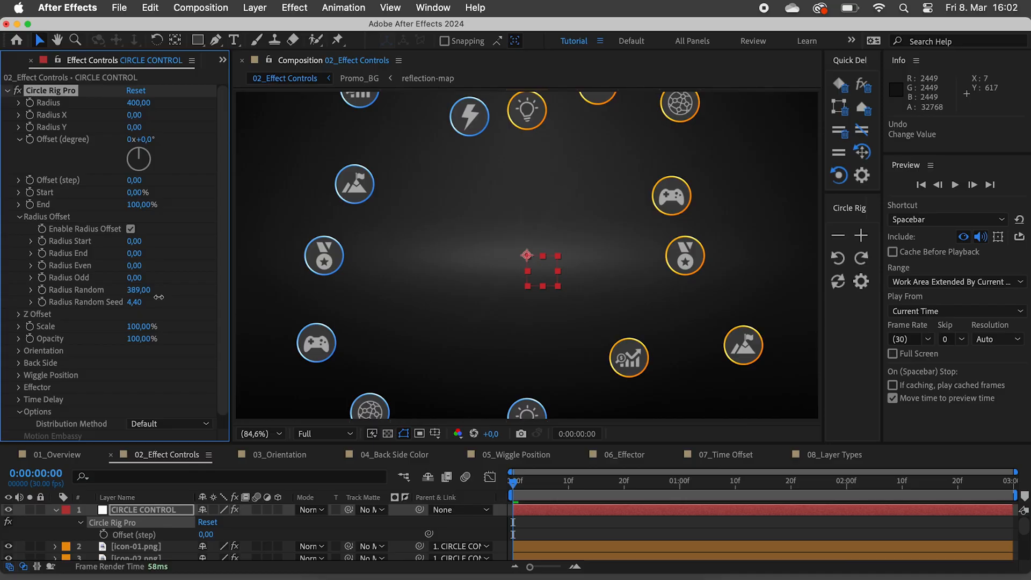
click(130, 228)
click(20, 217)
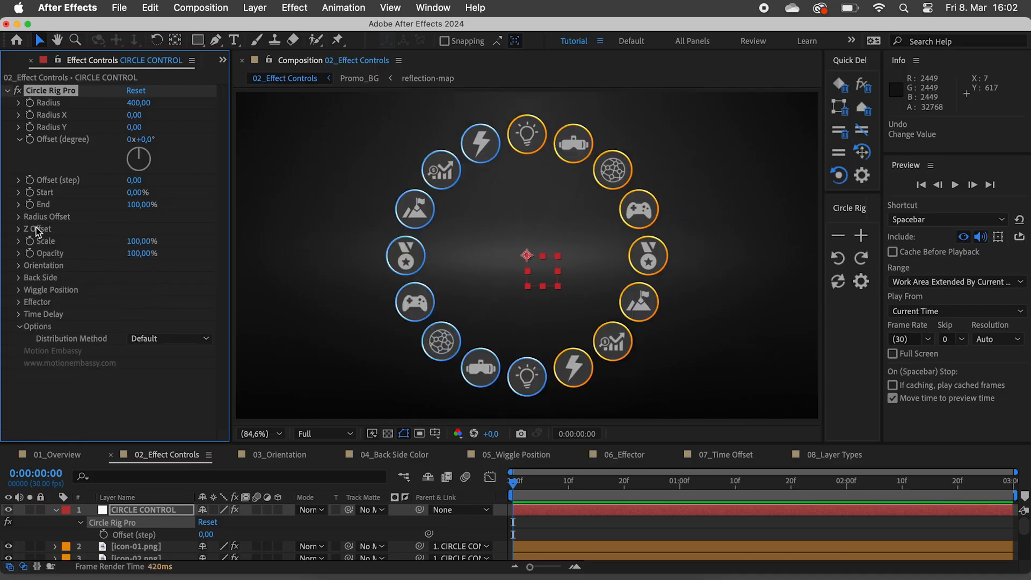
Step: Enable Z Offset for the rig and turn the circle control and all icon layers into 3D layers
click(18, 230)
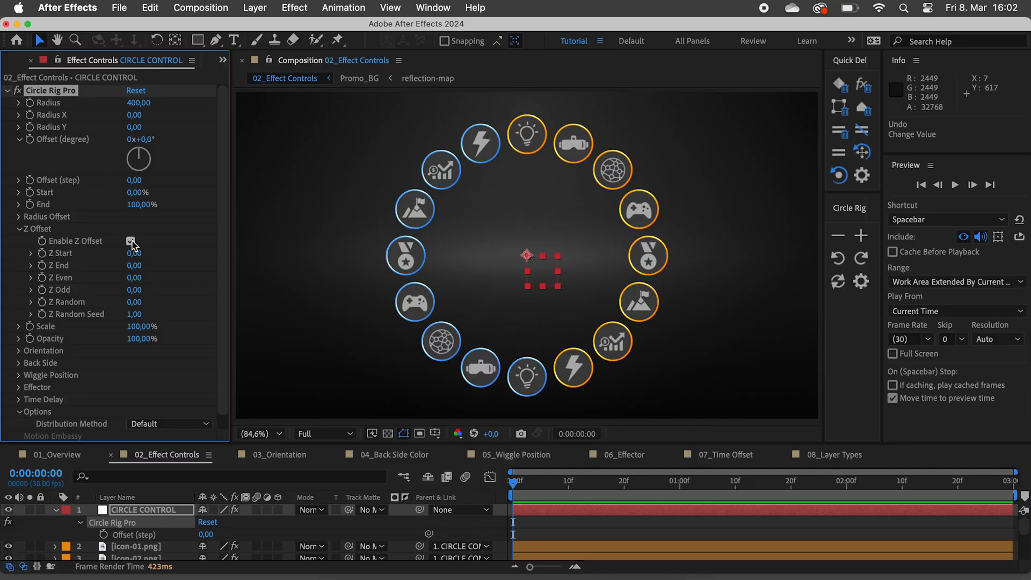
click(147, 546)
key(super+a)
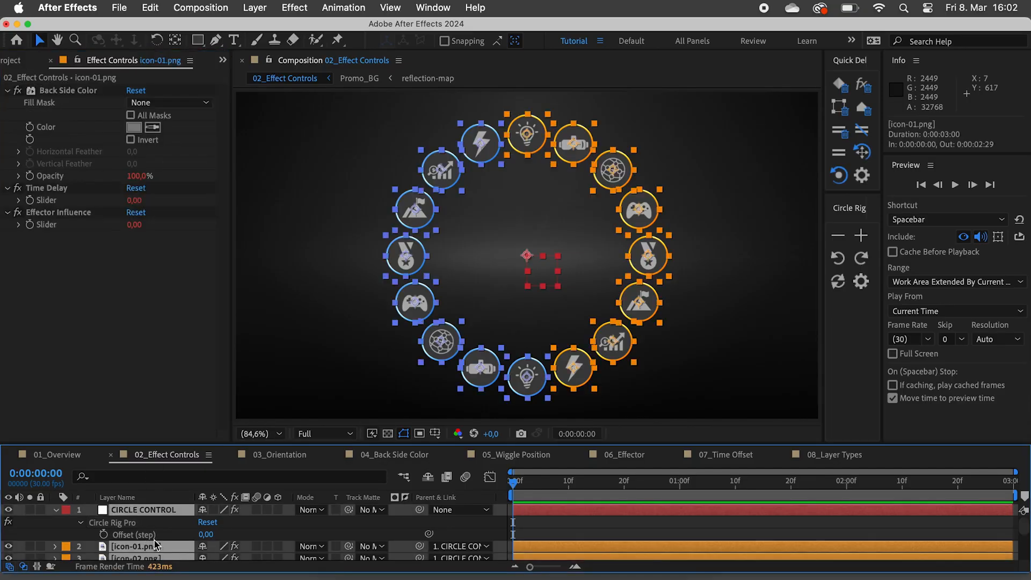
click(277, 510)
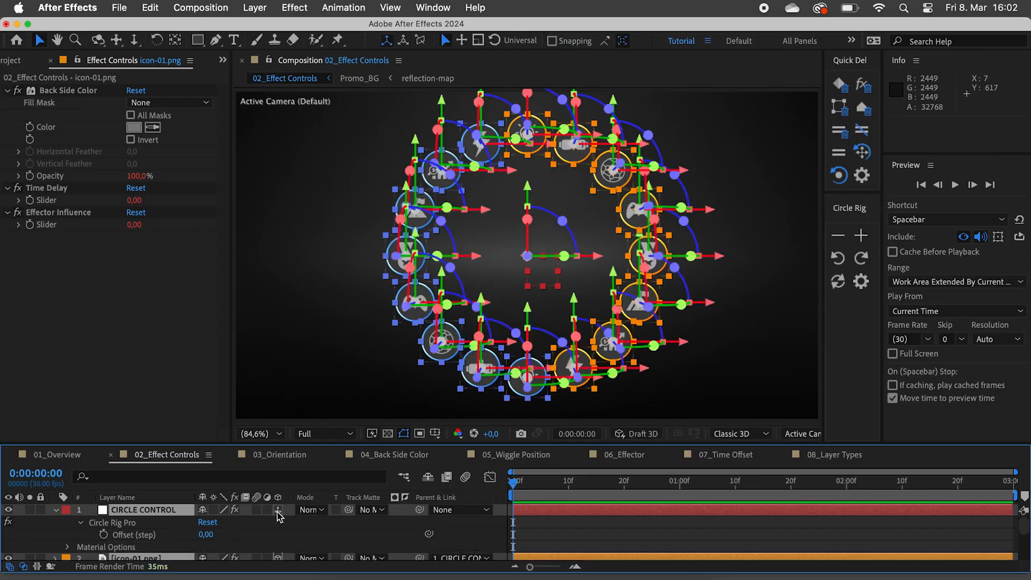
click(166, 524)
Step: Try changing Z Start, Z Even and Z Odd on the CIRCLE CONTROL layer, with Z Odd at 390, undoing each change
click(157, 510)
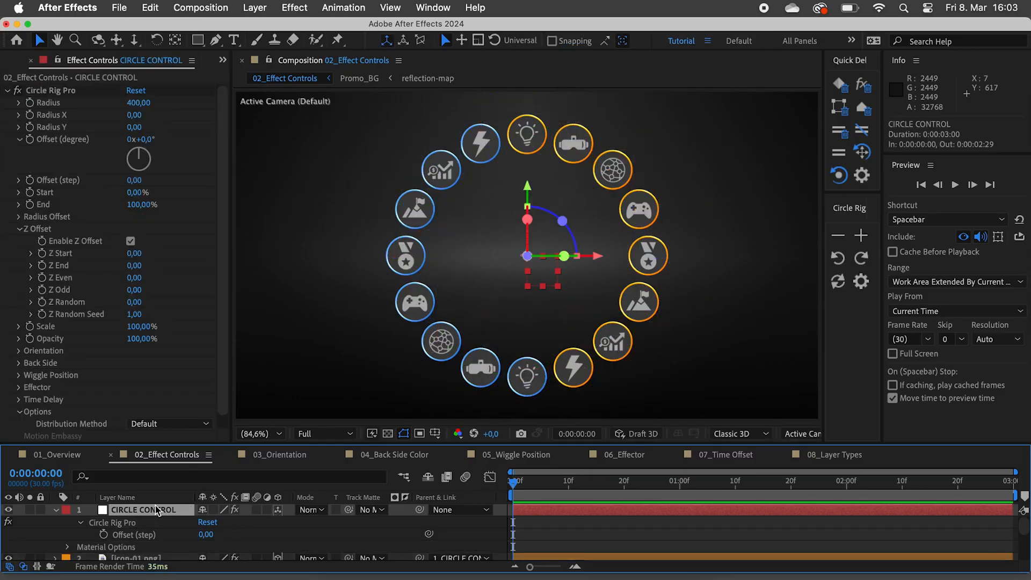
drag(134, 256, 18, 271)
key(super+z)
drag(134, 278, 60, 309)
key(super+z)
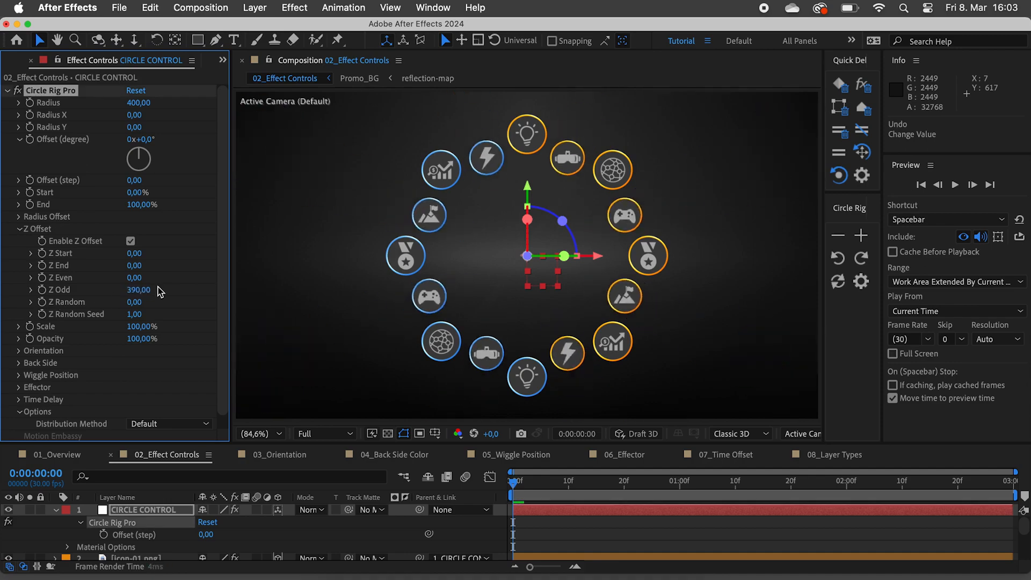
key(super+z)
Step: Set Z Random to -2520 and Z Random Seed to 3,10, and disable Z Offset
mouse_move(134, 302)
mouse_down()
mouse_move(96, 343)
mouse_move(3, 349)
mouse_move(146, 315)
mouse_up()
click(130, 241)
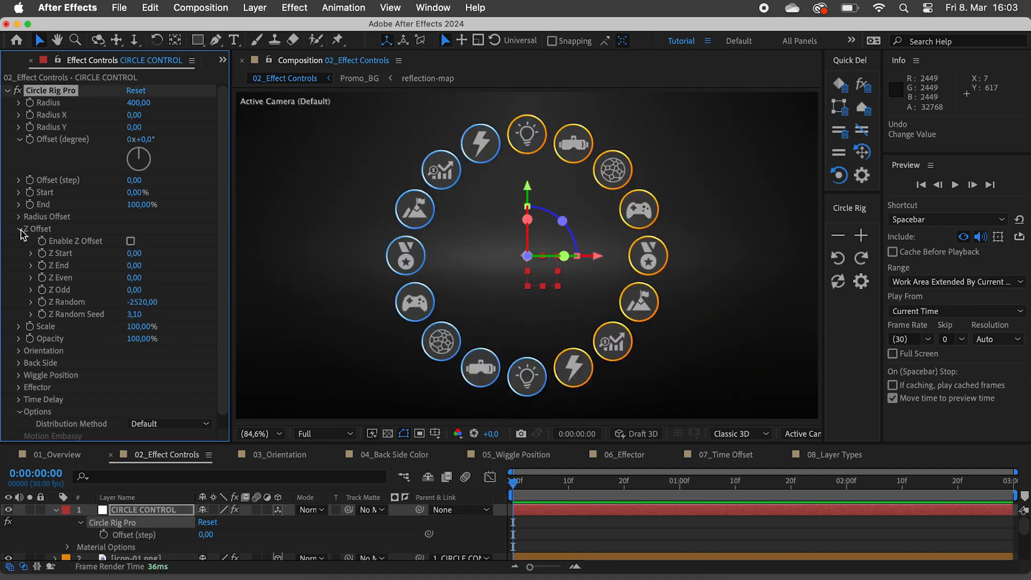
click(20, 228)
Step: Set the rig's Scale to 109% and the icon-14.png layer's own Scale to 113%
drag(124, 241, 140, 257)
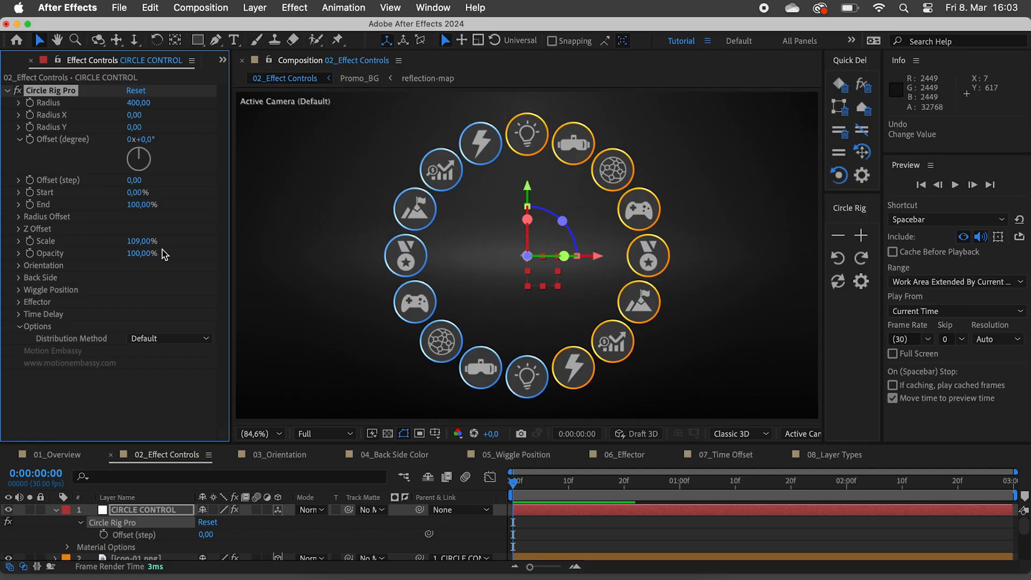
click(414, 209)
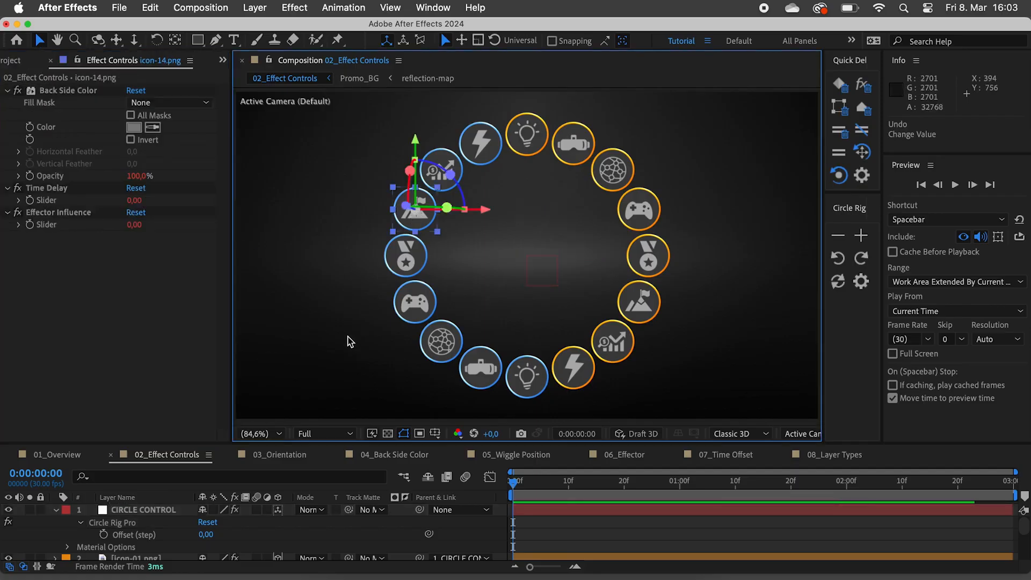
scroll(196, 531, down, 10)
key(s)
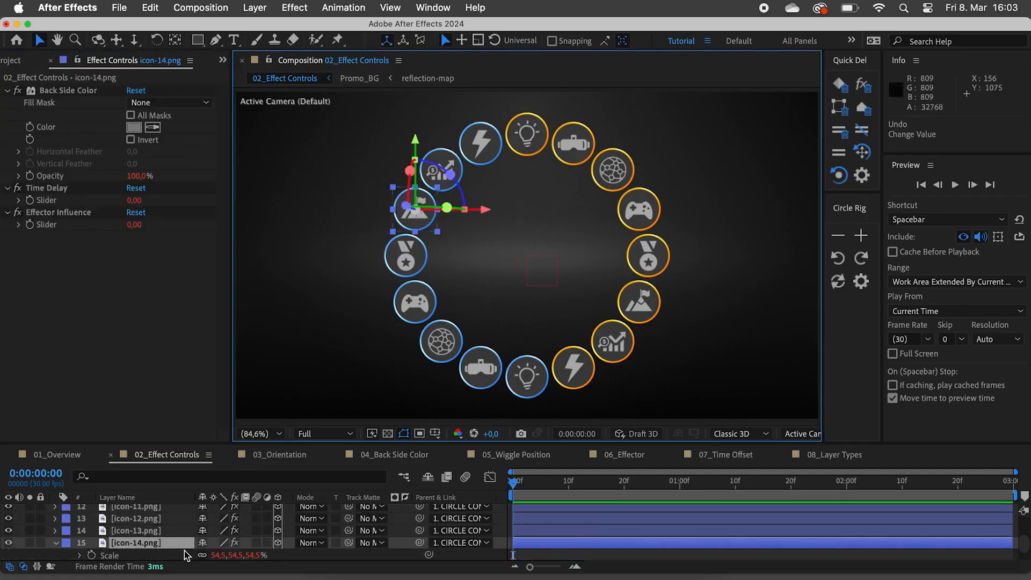
drag(215, 555, 282, 554)
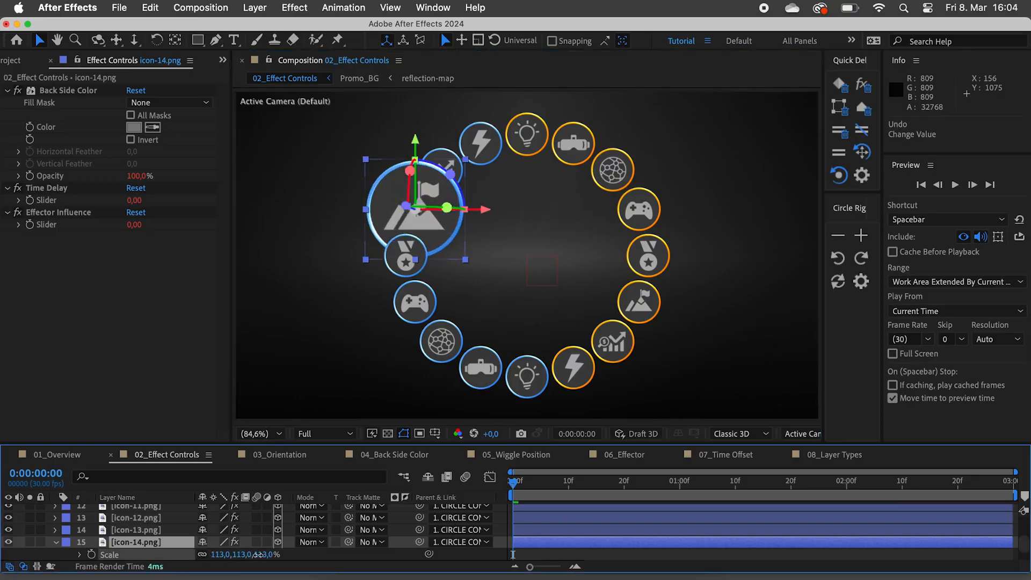
Step: Set the circle control's overall Scale to 118%
click(535, 286)
mouse_move(143, 241)
mouse_down()
mouse_move(77, 257)
mouse_move(148, 241)
mouse_up()
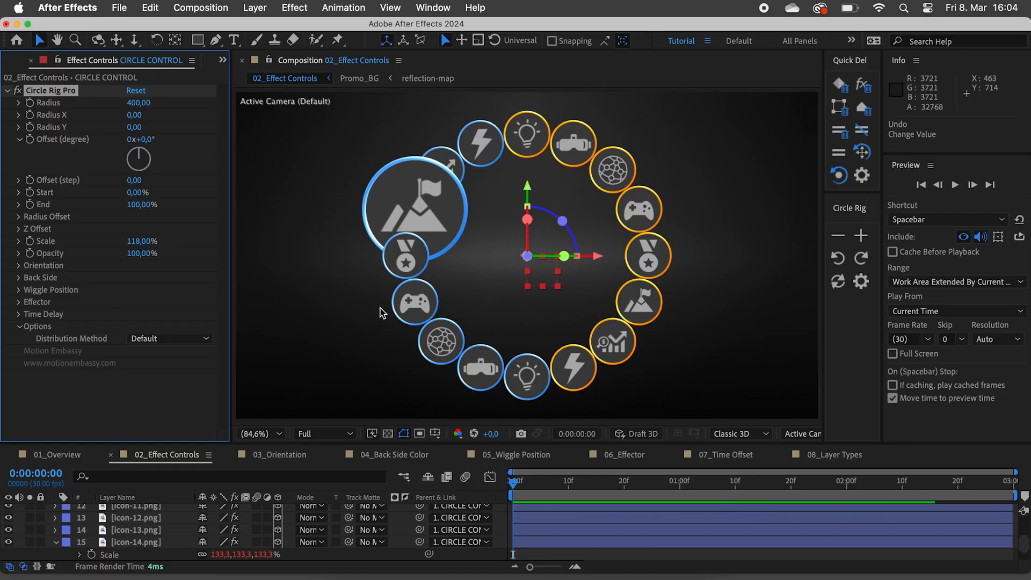
Step: Move icon-12.png outward to the lower left of the circle and shift the lightbulb icon at the circle's bottom slightly
drag(404, 307, 314, 326)
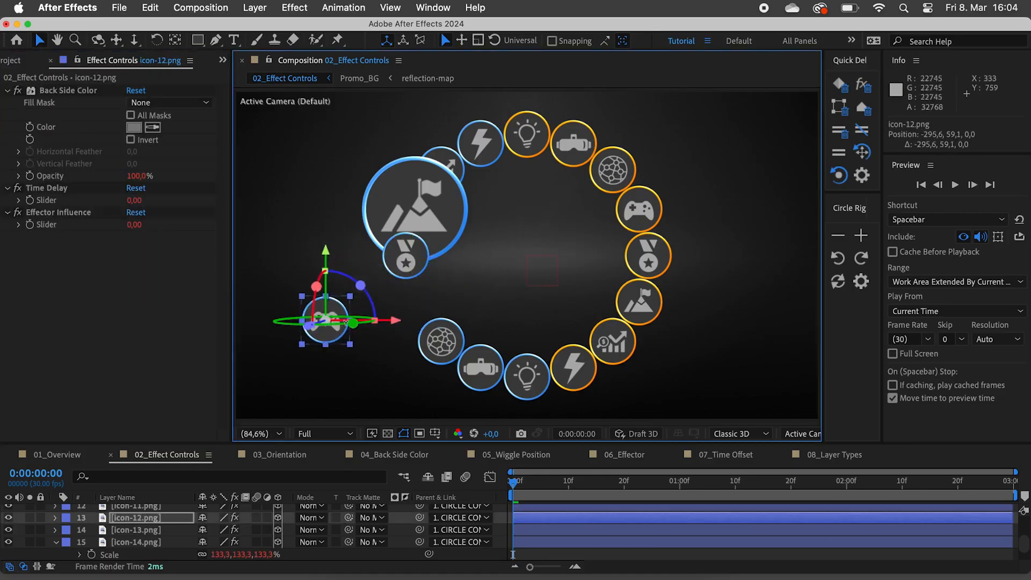
drag(527, 376, 538, 384)
drag(587, 408, 607, 411)
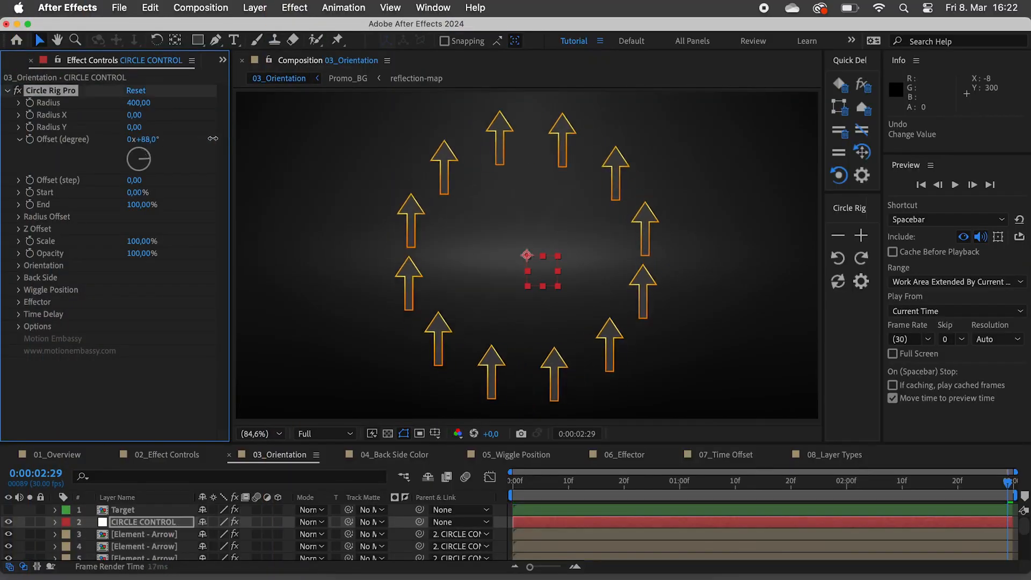
Step: In the 03_Orientation composition, set the rig's Offset (degree) to 247° and the CIRCLE CONTROL layer's Rotation to 167°
drag(142, 139, 295, 133)
key(r)
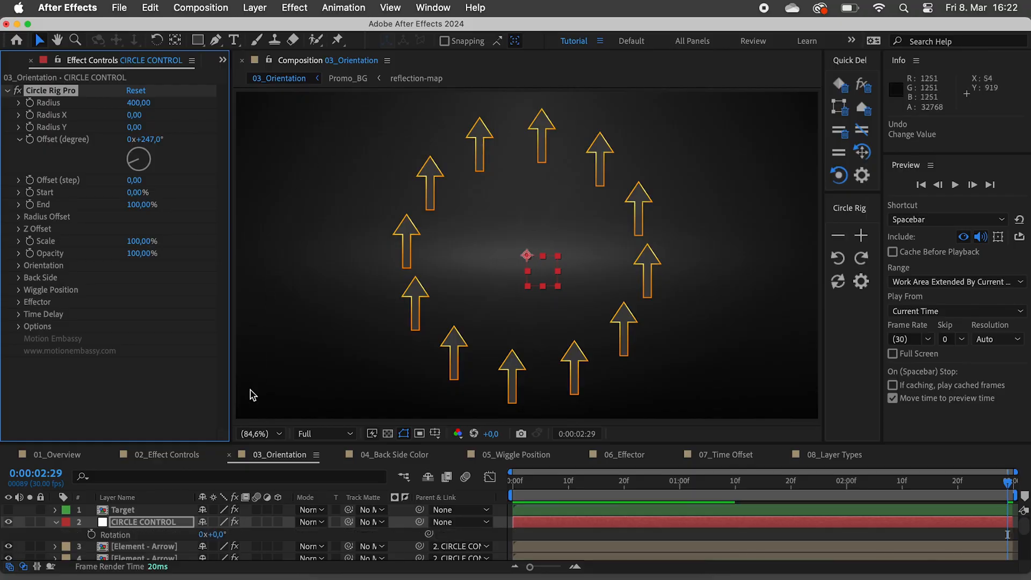
drag(214, 534, 317, 515)
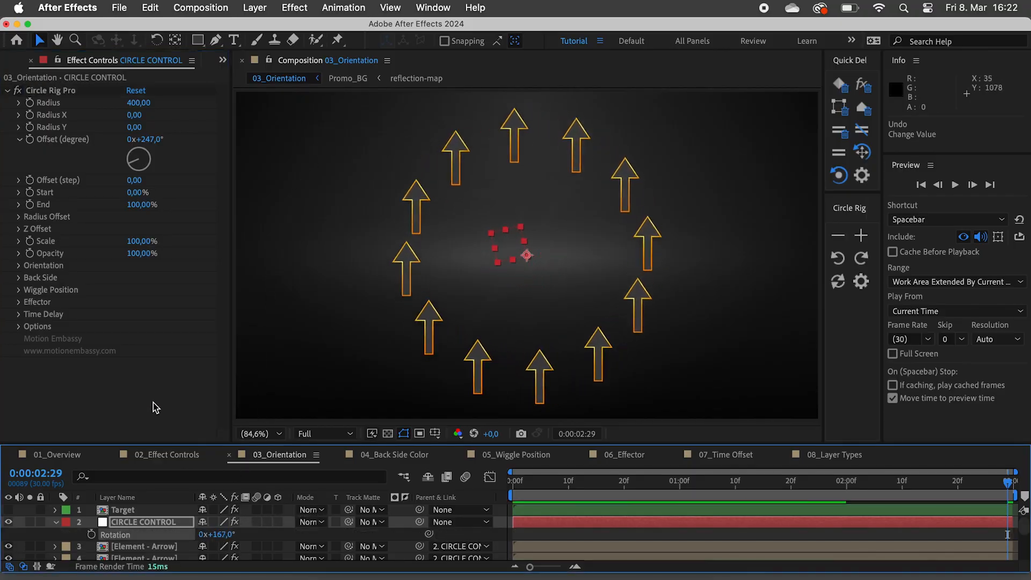
Step: Try changing Rotation Offset and Offset (degree) with the Directional orientation and undo the changes
click(19, 266)
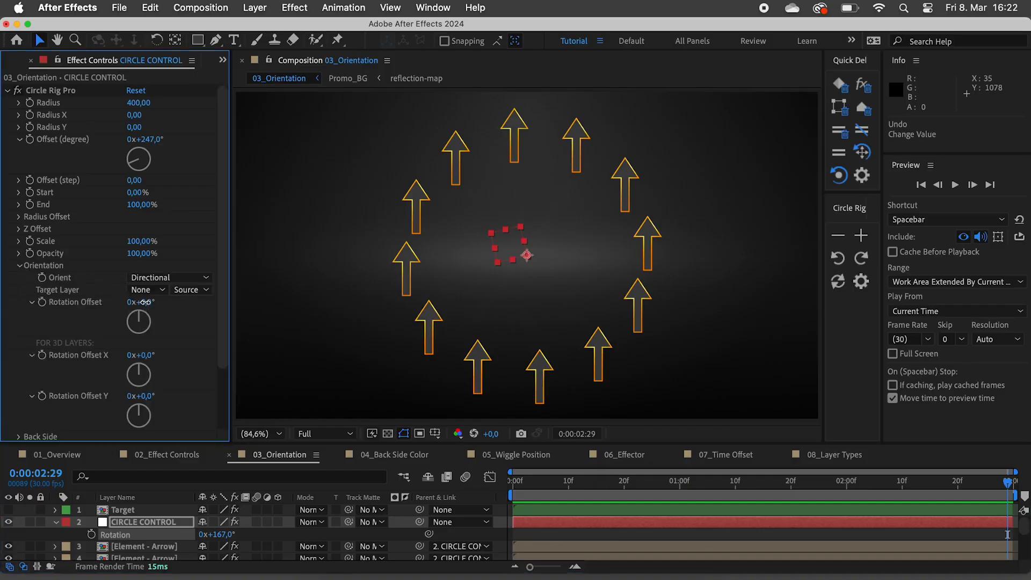
drag(145, 302, 207, 301)
mouse_move(155, 139)
mouse_down()
mouse_move(180, 140)
mouse_move(152, 142)
mouse_up()
key(super+z)
Step: Set the arrows' Orient option to Auto Aligned and test it with an Offset (degree) change that is undone
click(153, 278)
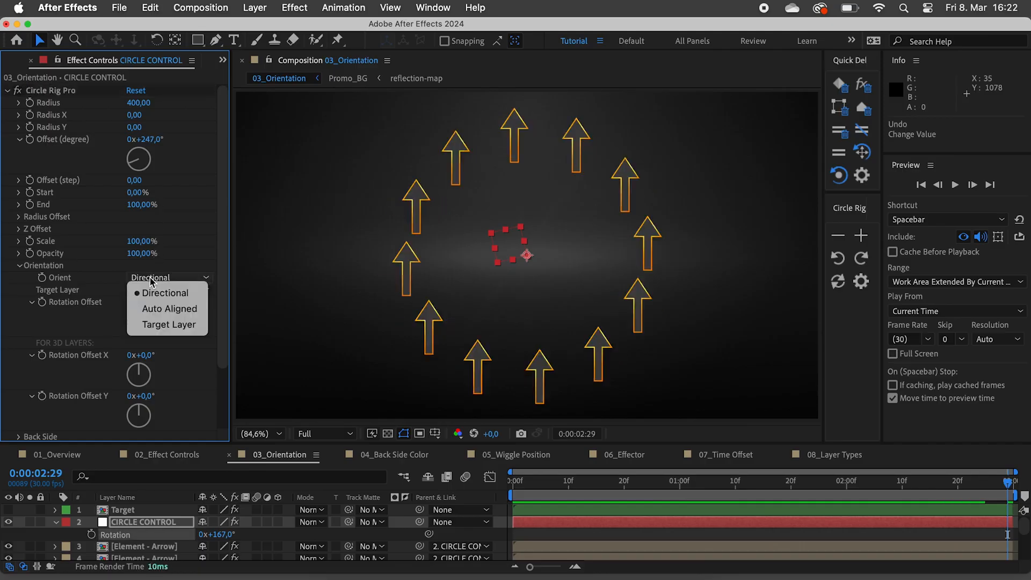
click(156, 308)
drag(152, 144, 223, 140)
key(super+z)
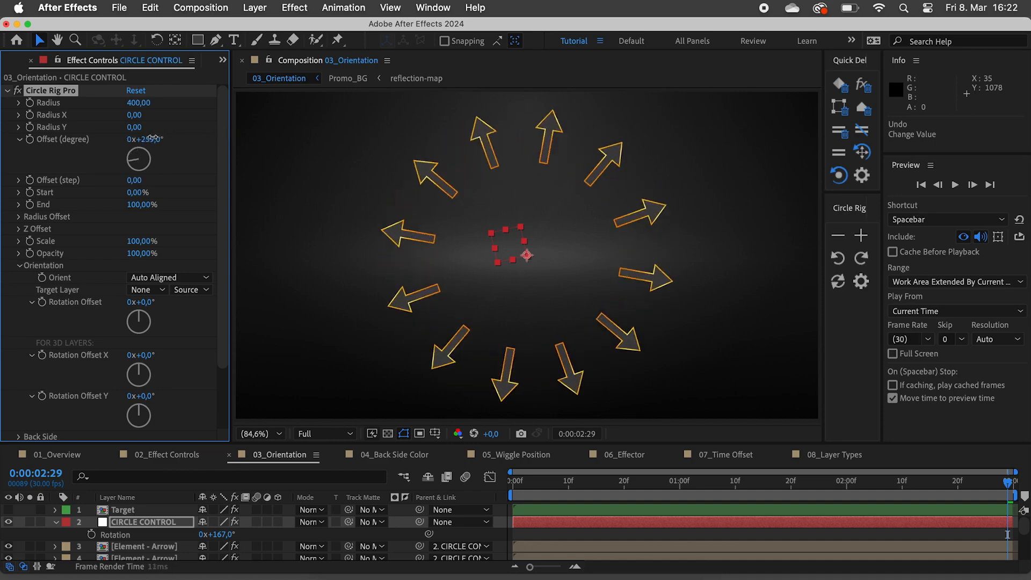
Step: Try a Rotation Offset of 89° with Offset (degree) at 1x+29°, and undo both changes
drag(140, 302, 203, 297)
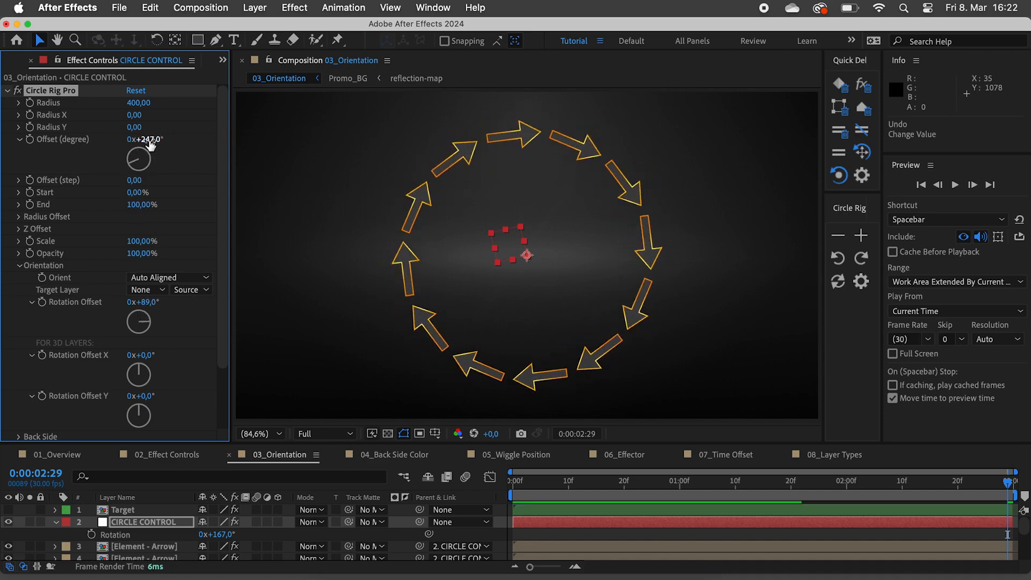
drag(153, 142, 265, 154)
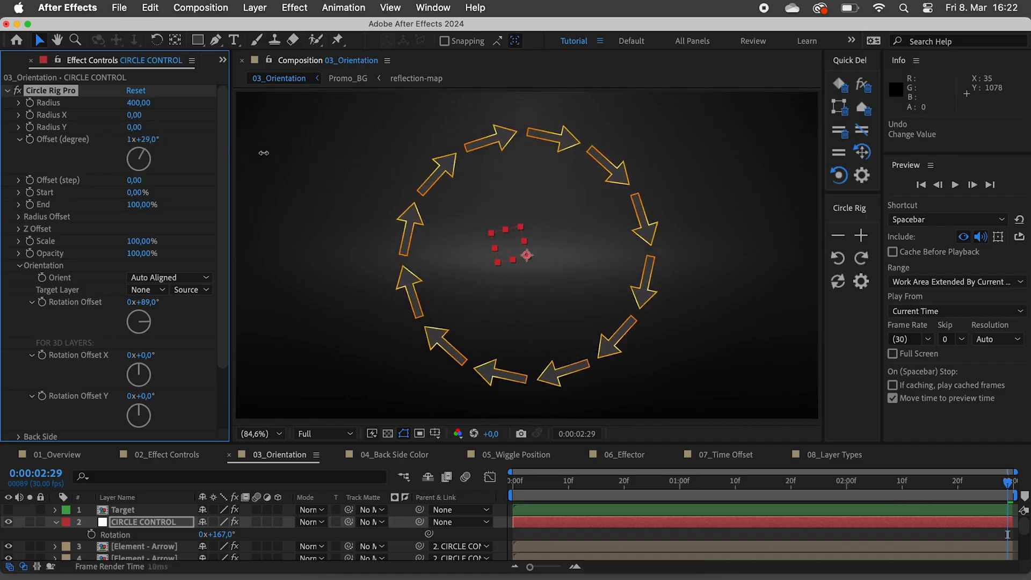
key(super+z)
key(super+z)
Step: Set the arrows' Orient option to Target Layer and choose layer 1, Target, as the target
click(182, 277)
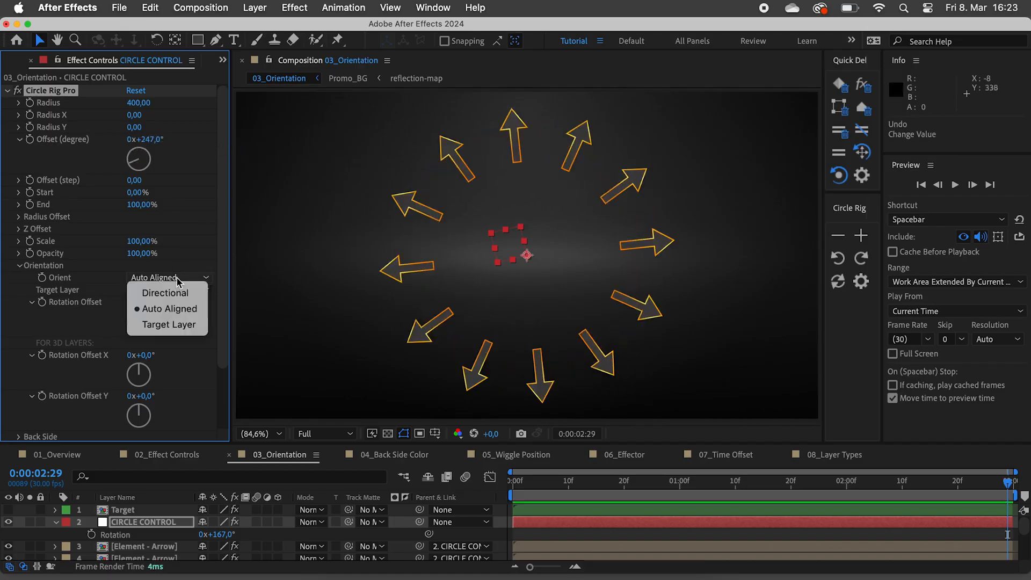
click(168, 325)
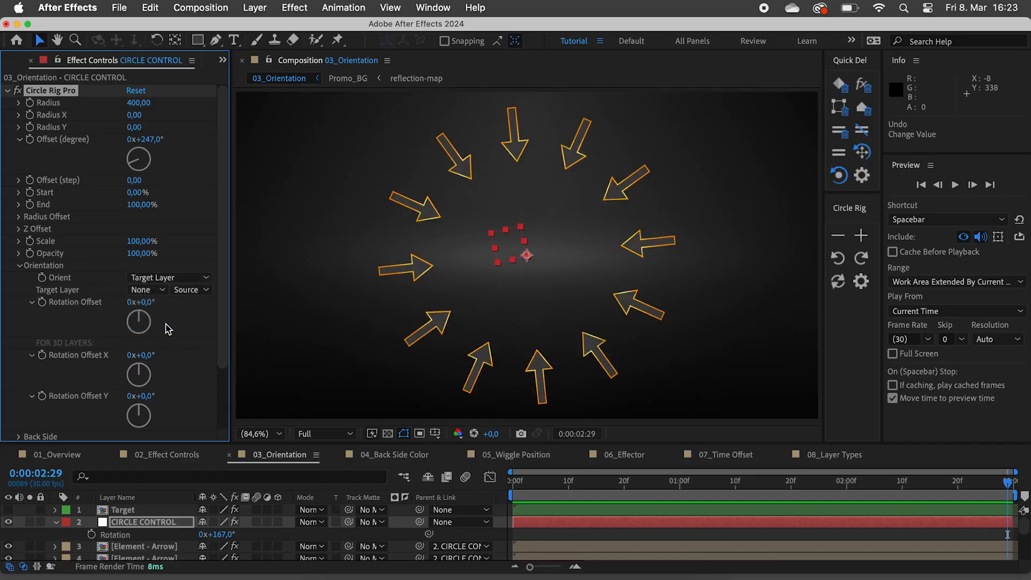
click(154, 293)
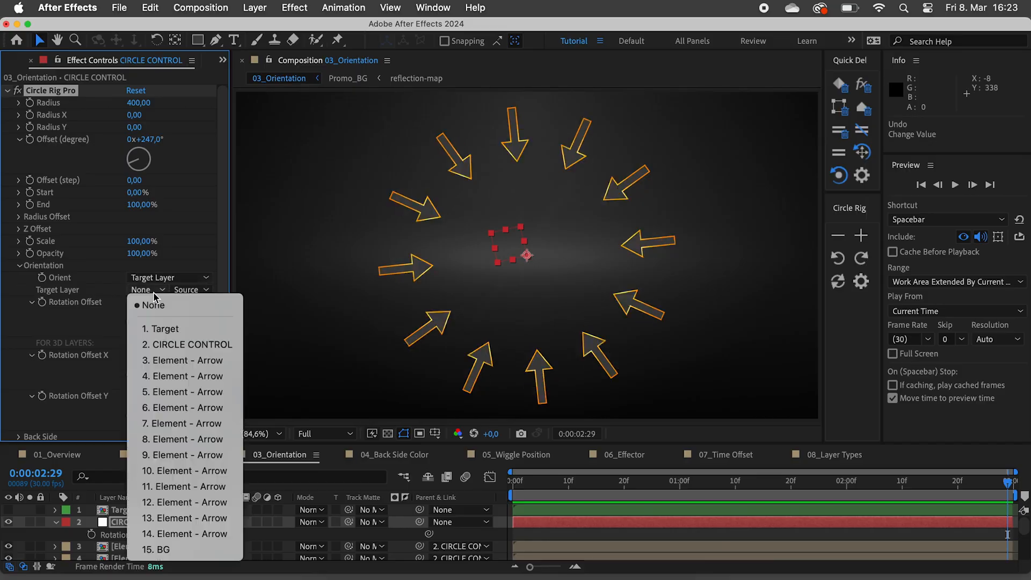
click(162, 330)
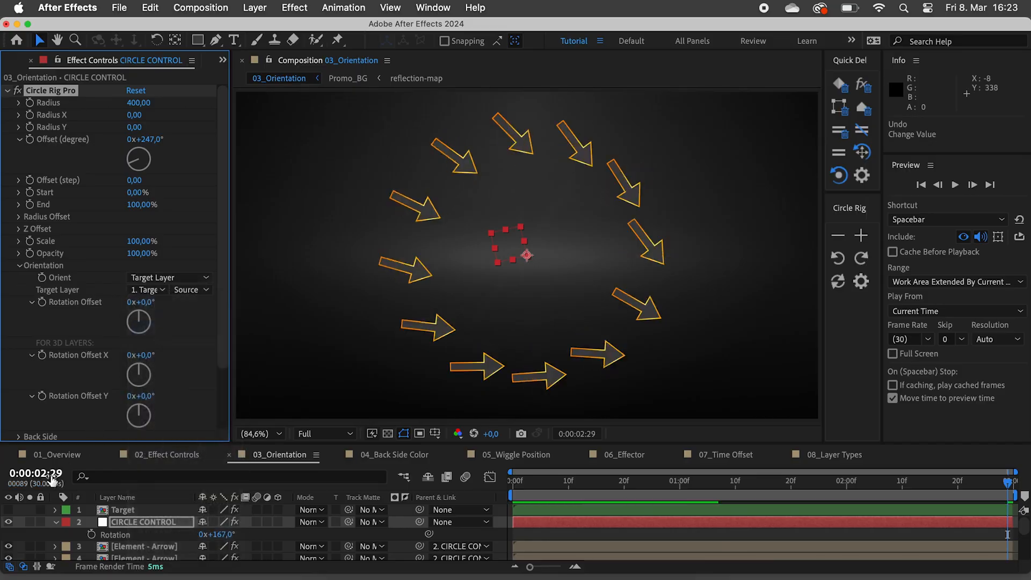
Step: Show the Target layer and move its yellow circle upward to about 1573, 493
click(9, 509)
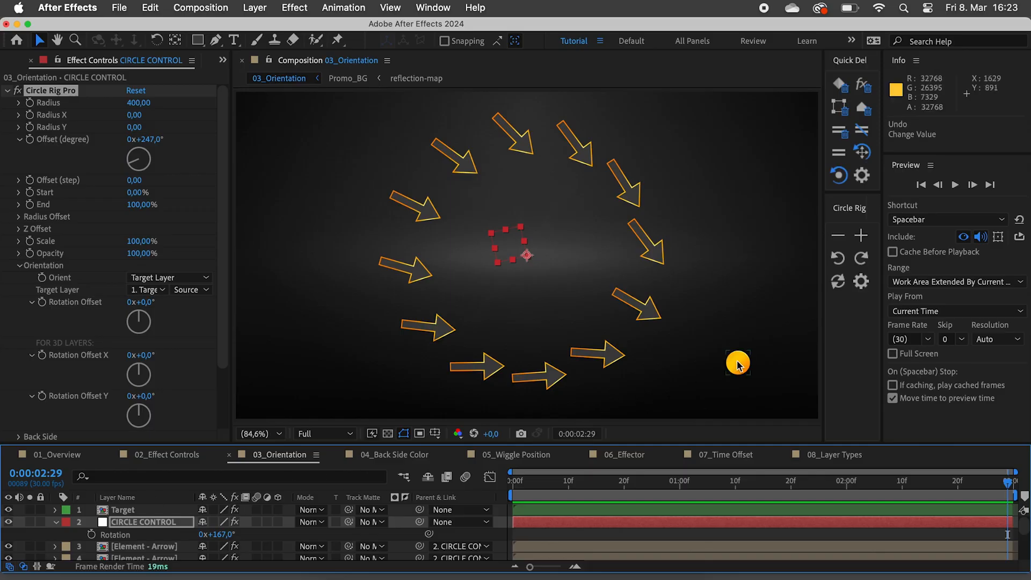
drag(737, 362, 718, 244)
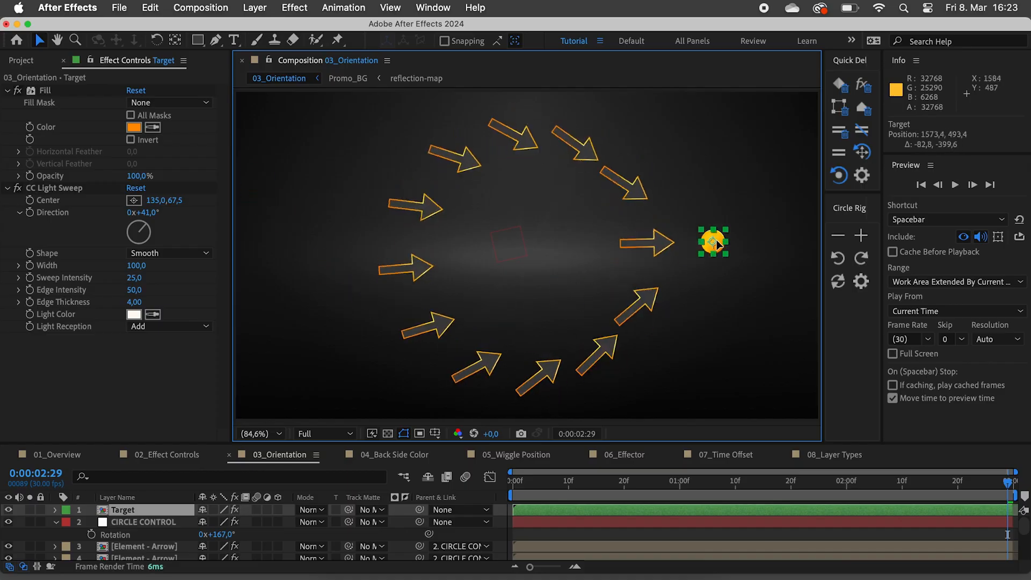
Step: Undo the target, orientation, rotation and offset changes back to the upright Directional arrows
key(super+z)
key(super+z)
key(super+z)
key(super+z)
key(super+z)
key(super+z)
key(super+z)
key(super+z)
key(super+z)
key(super+z)
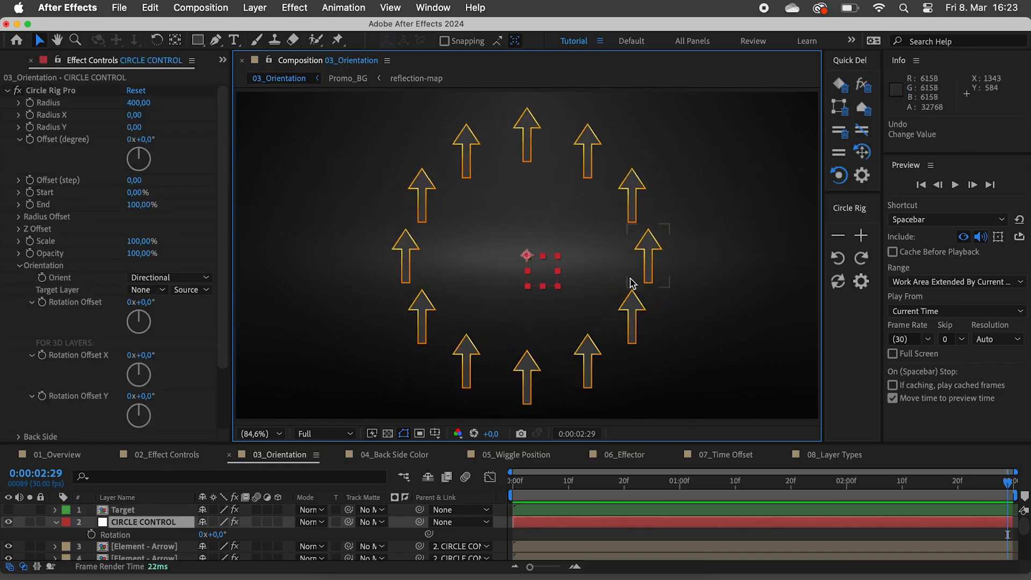
Step: Replace all the Element - Arrow layers with the Element - Square composition and make them 3D layers
click(139, 546)
scroll(139, 543, down, 5)
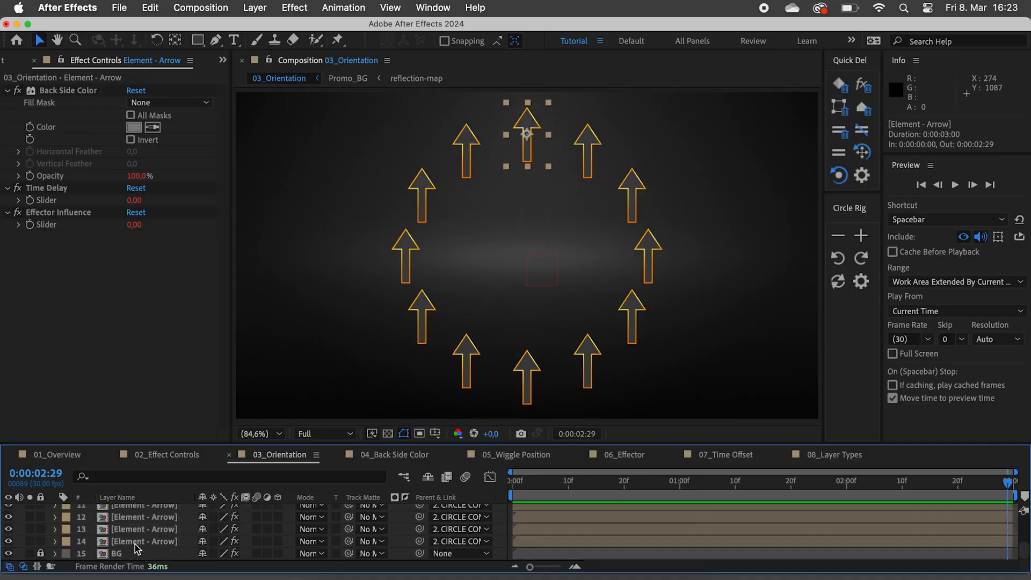
shift+click(143, 541)
click(9, 63)
drag(96, 259, 162, 526)
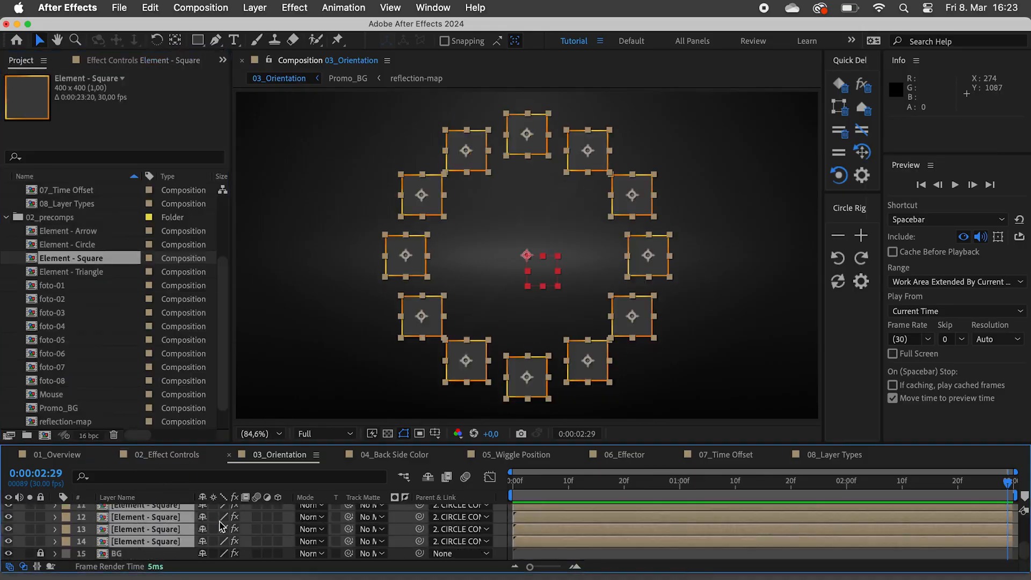
click(278, 517)
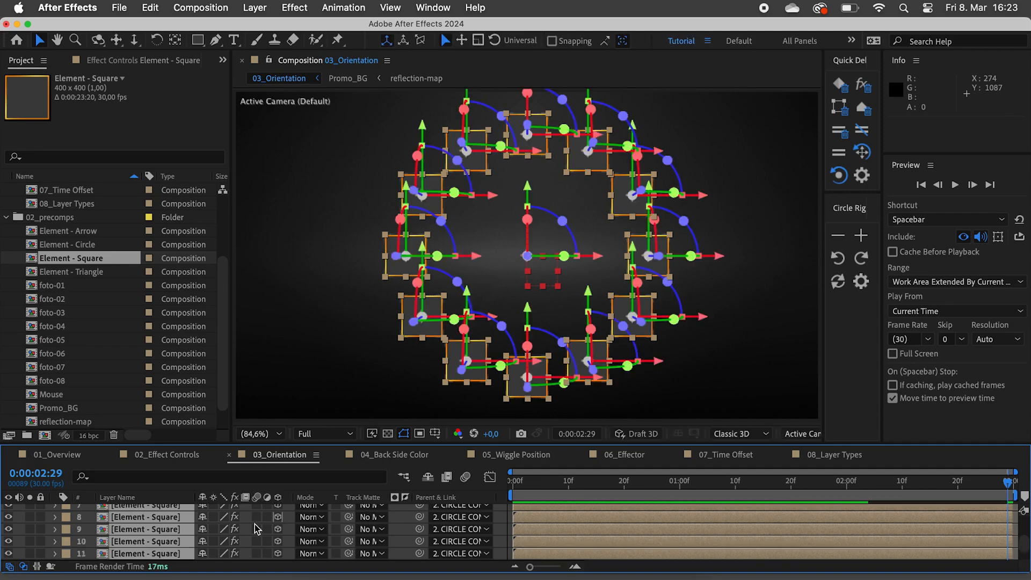
Step: Set the CIRCLE CONTROL layer's Orientation to 127°, 131°, 3° and its Offset (degree) to -22°
scroll(254, 524, up, 5)
click(119, 523)
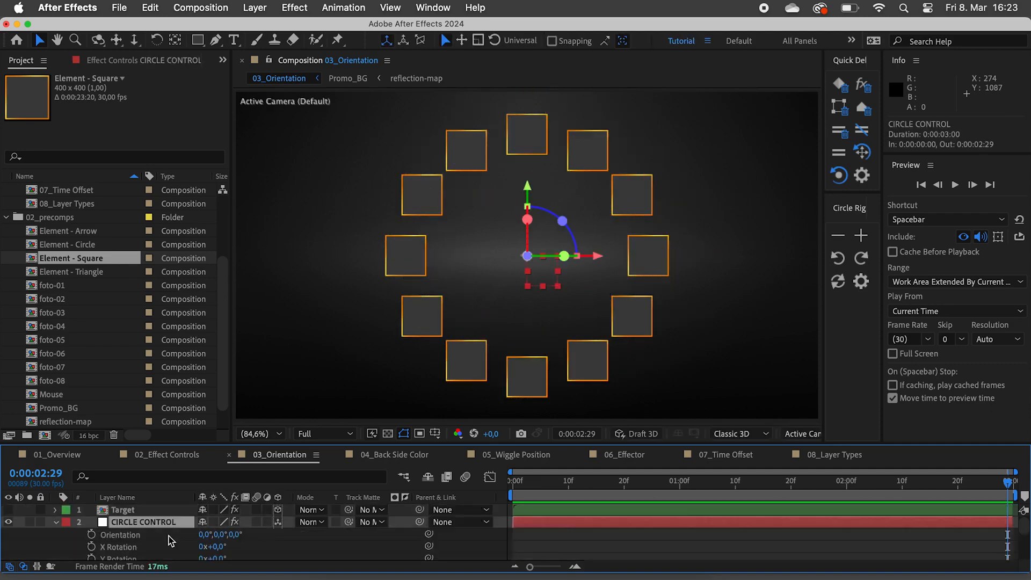
drag(221, 534, 248, 532)
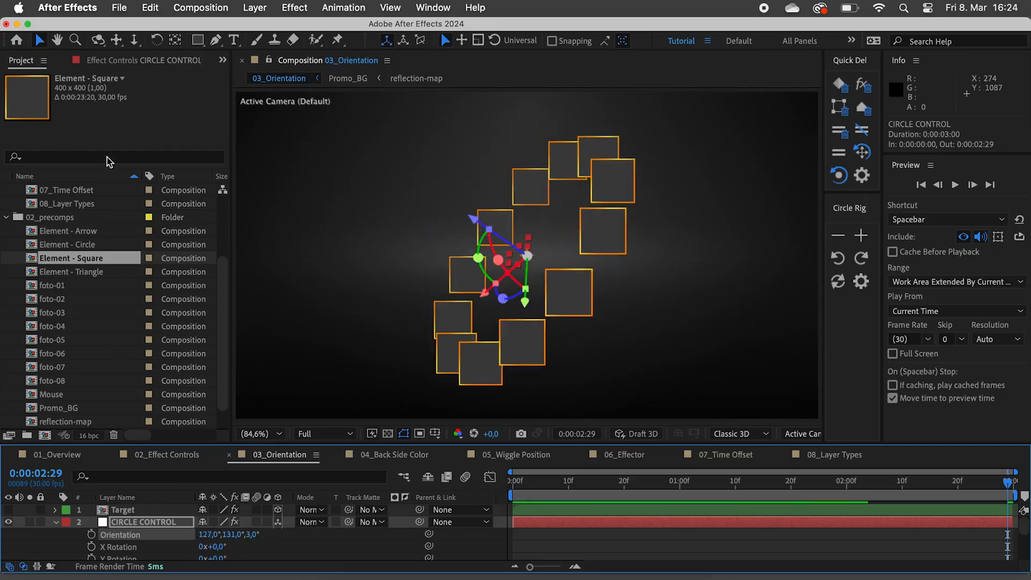
click(121, 61)
drag(150, 140, 140, 145)
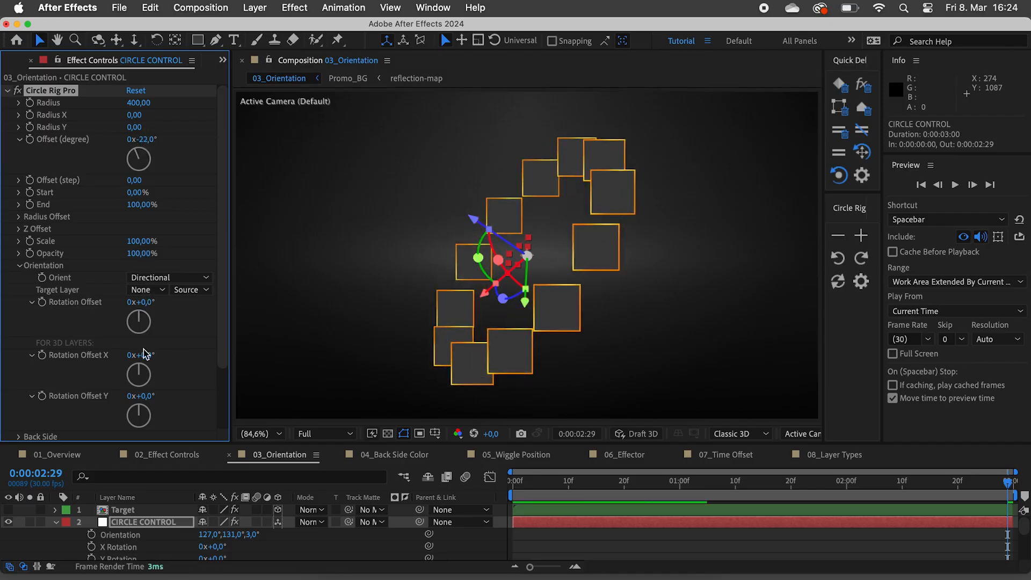
Step: Try Rotation Offset X at 214°, Rotation Offset Y at -36° and Rotation Offset at 114° on the directional squares, undoing each
drag(141, 354, 257, 335)
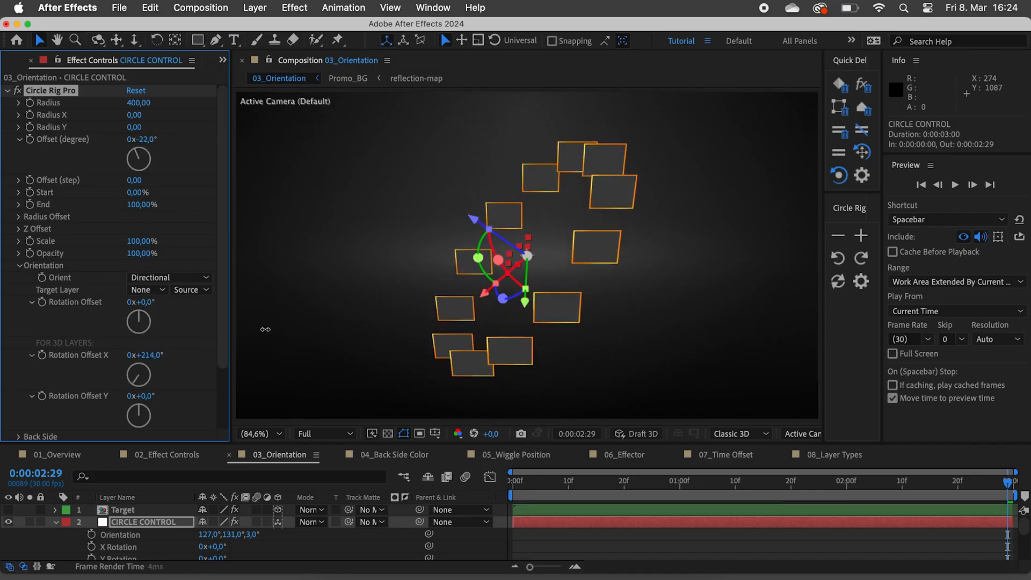
key(super+z)
drag(144, 397, 177, 391)
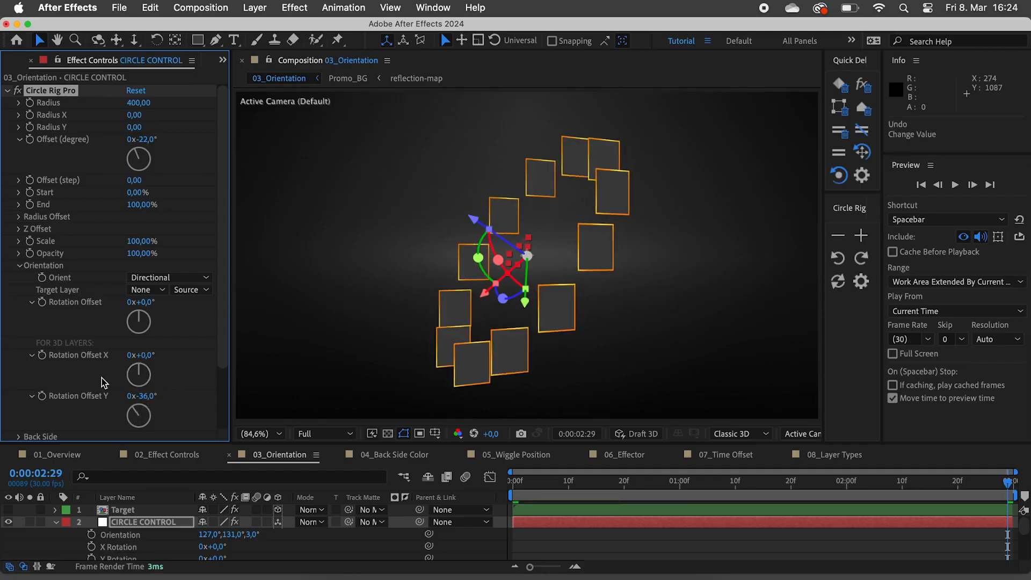
drag(146, 302, 228, 303)
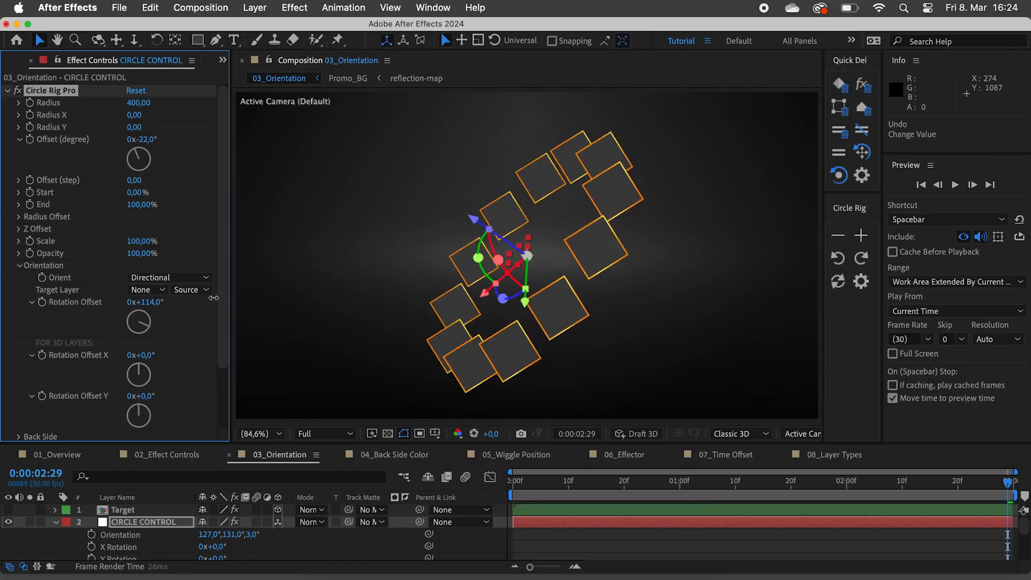
Step: Set the squares' Orient option to Auto Aligned, then try Offset (degree) at -63° and undo that offset
click(141, 278)
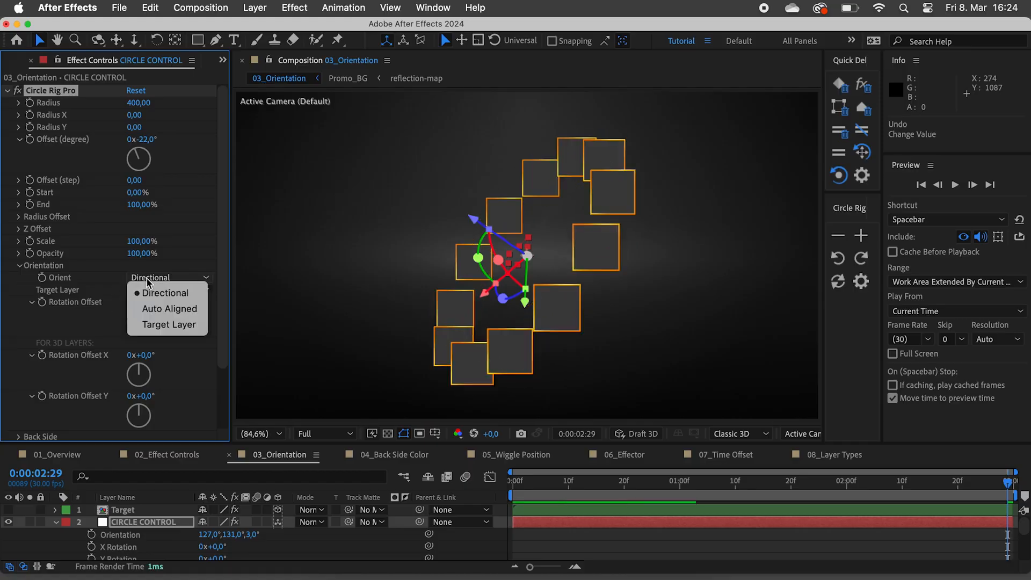
click(161, 306)
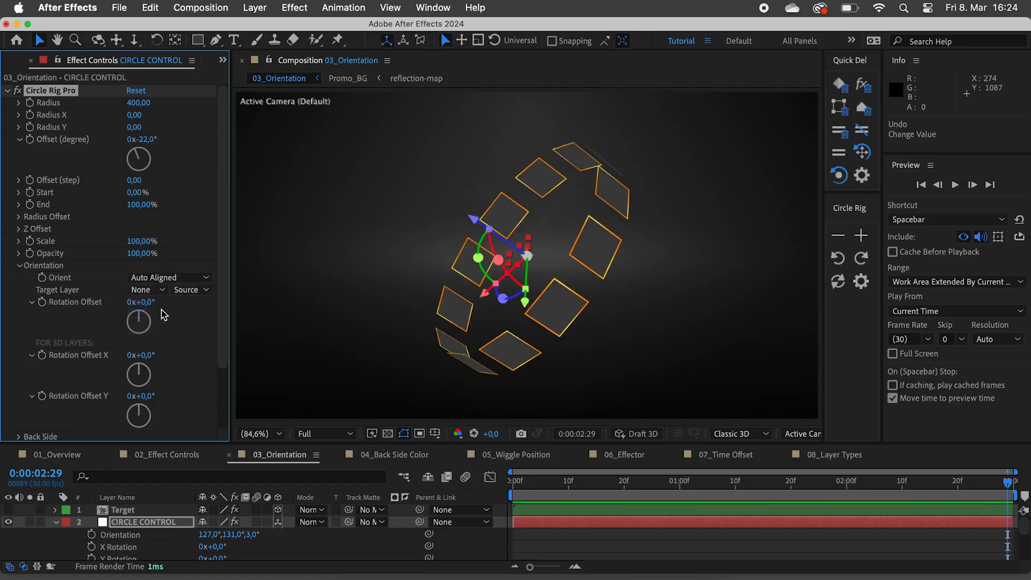
drag(146, 139, 185, 139)
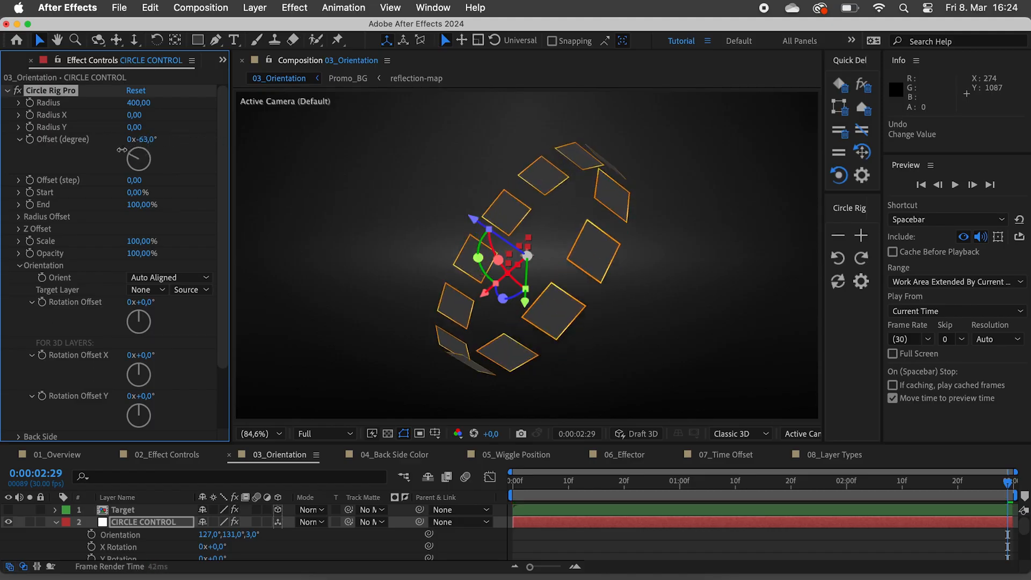
key(super+z)
Step: Try Rotation Offset X at 41° with Rotation Offset Y at 117° on the auto-aligned squares, undo, and try Rotation Offset
drag(147, 356, 166, 355)
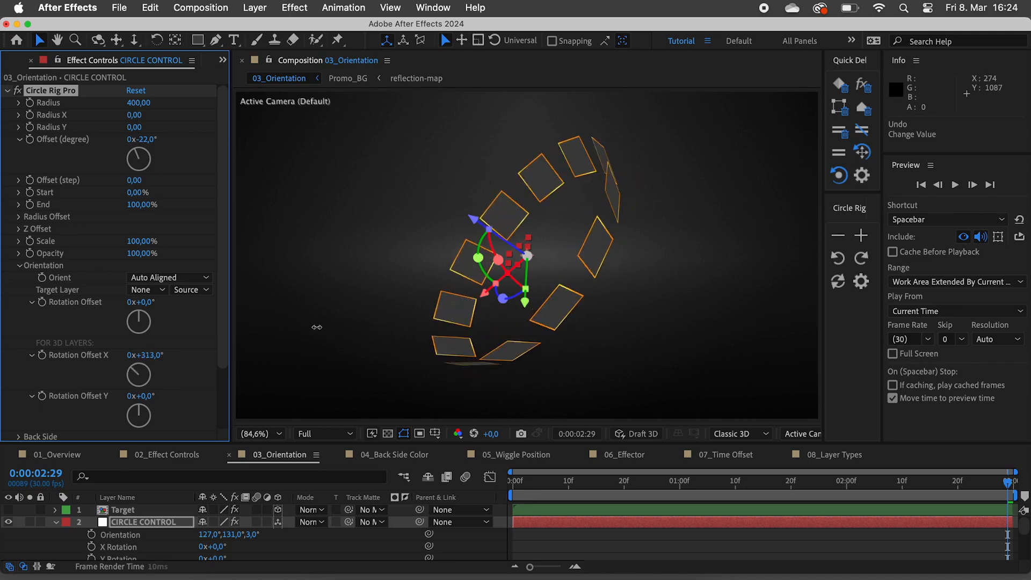
drag(148, 400, 206, 386)
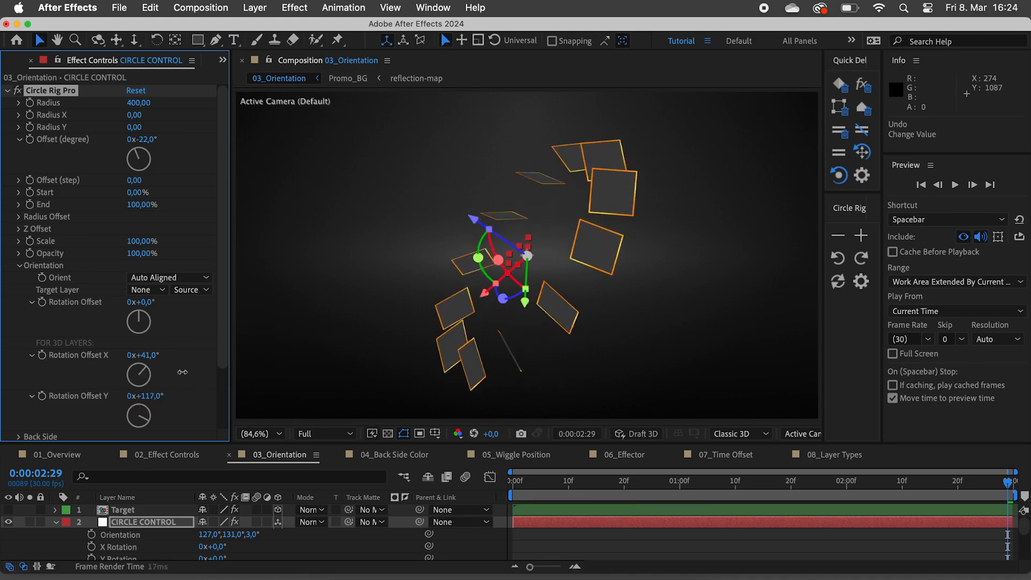
key(super+z)
drag(147, 302, 197, 304)
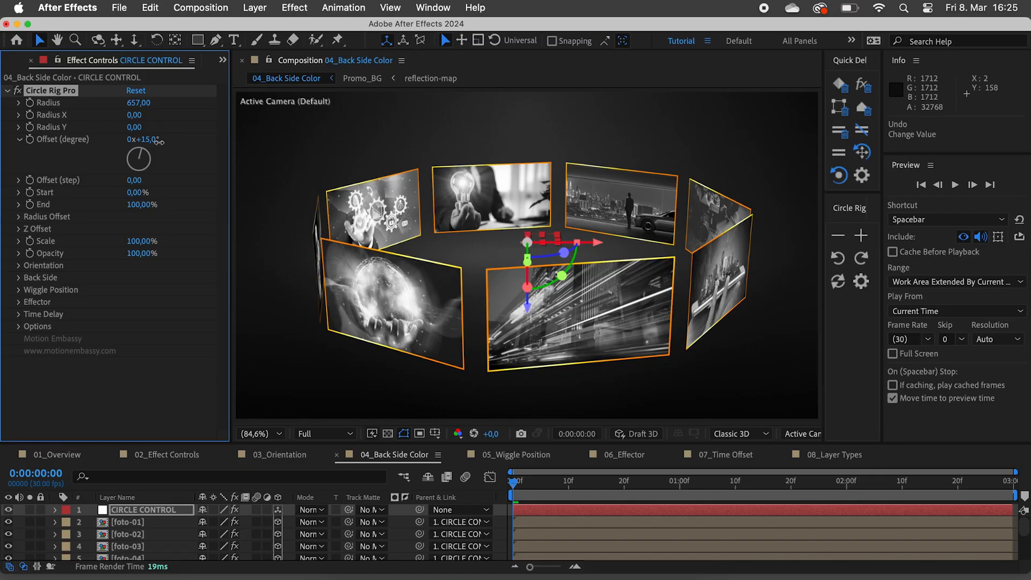
Step: Rotate the photo ring to an Offset (degree) of 178° and enable the back side color
drag(161, 141, 267, 137)
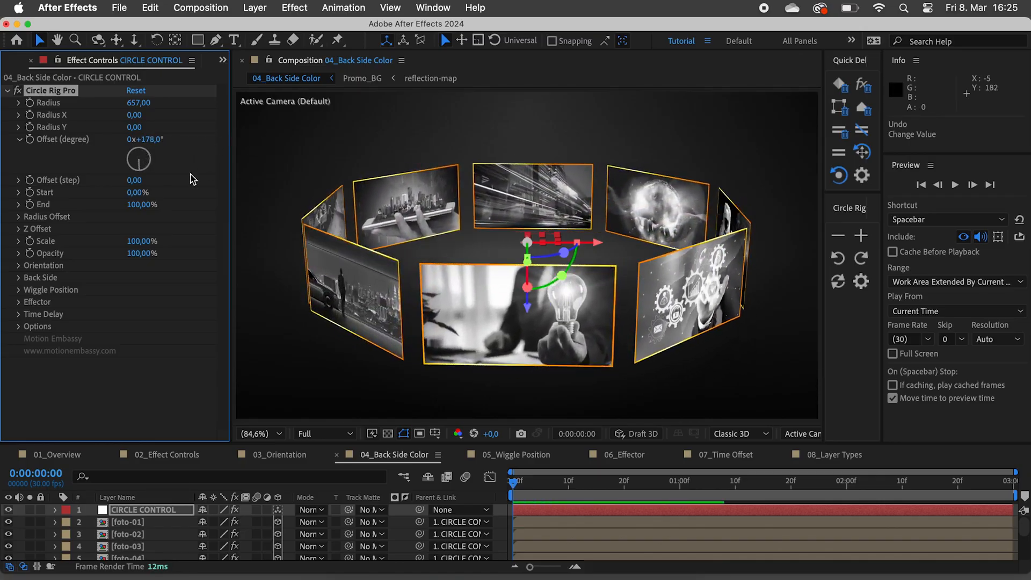
click(20, 277)
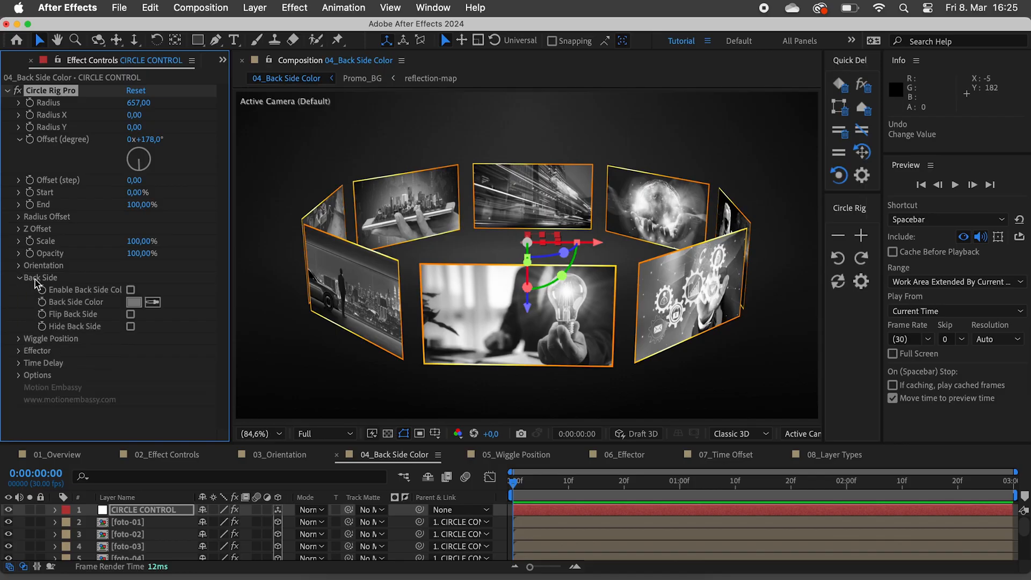
click(131, 290)
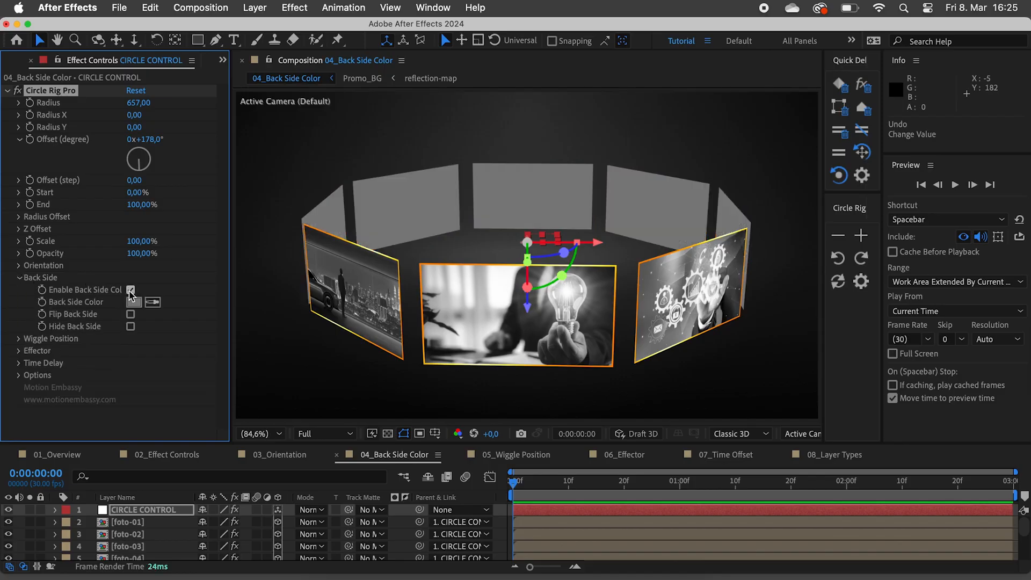
Step: Rotate the photo ring to an Offset (degree) of 289° and set the back side color to dark red 6E1919
drag(160, 139, 233, 142)
click(134, 302)
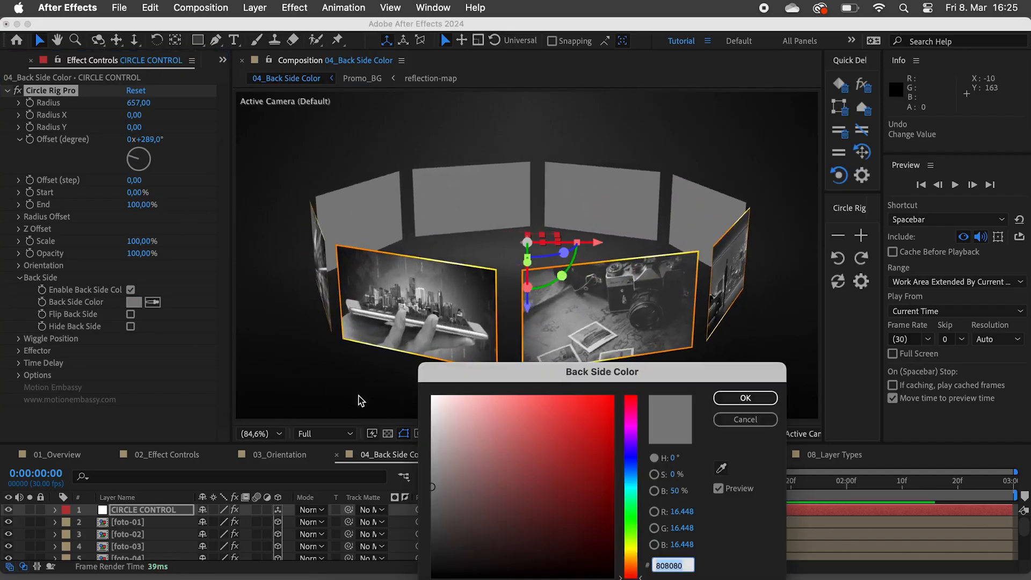
mouse_move(514, 423)
mouse_down()
mouse_move(647, 361)
mouse_move(571, 495)
mouse_up()
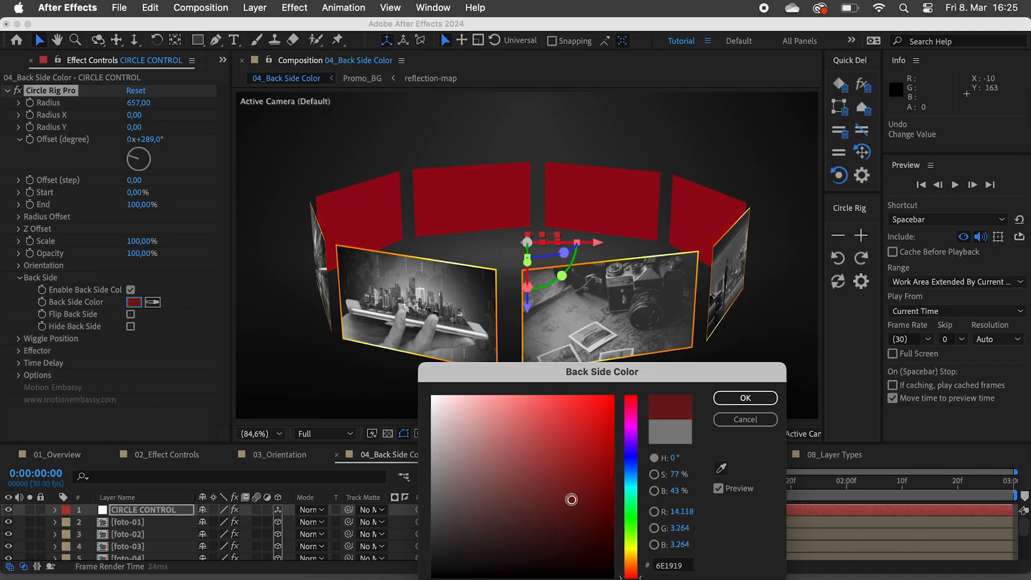
click(744, 398)
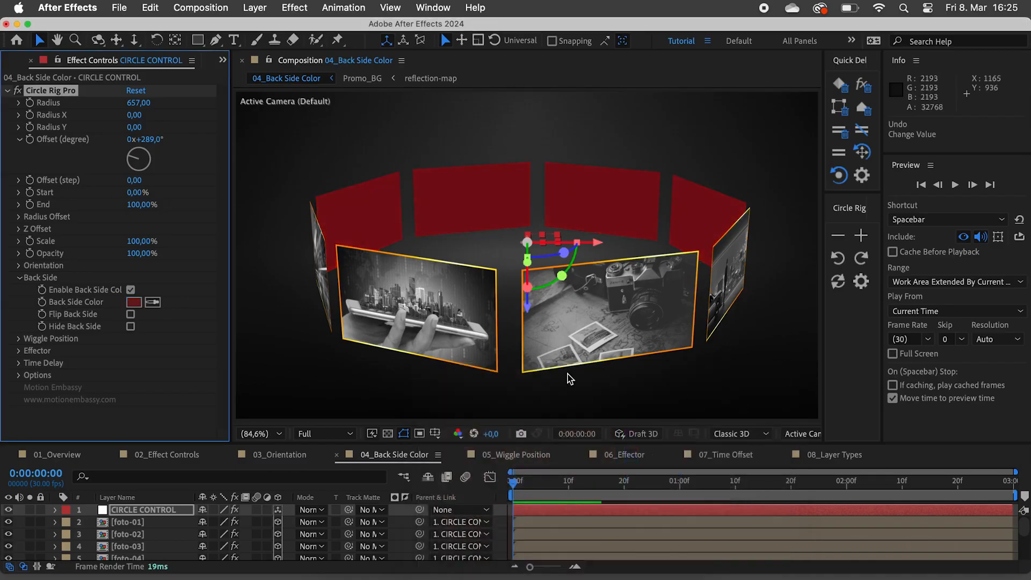
Step: Try Flip Back Side, enable Hide Back Side instead, and rotate the photo ring with Offset (degree)
click(130, 315)
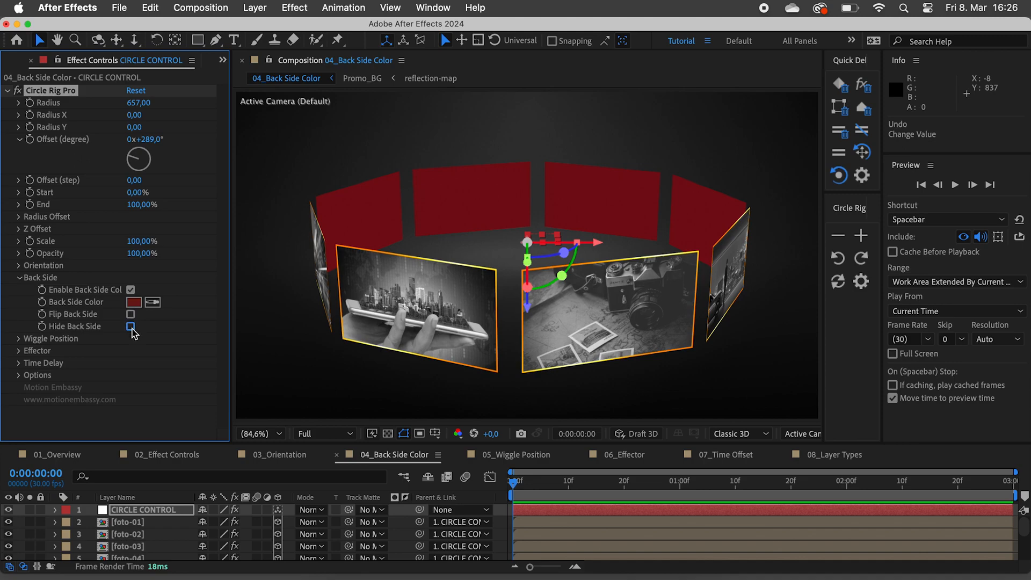
click(130, 327)
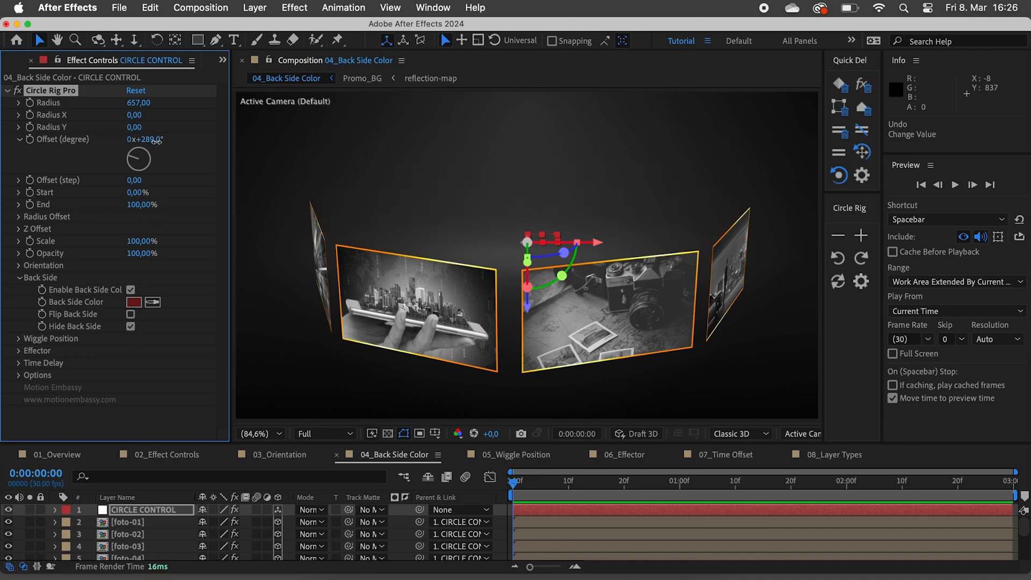
drag(156, 140, 246, 149)
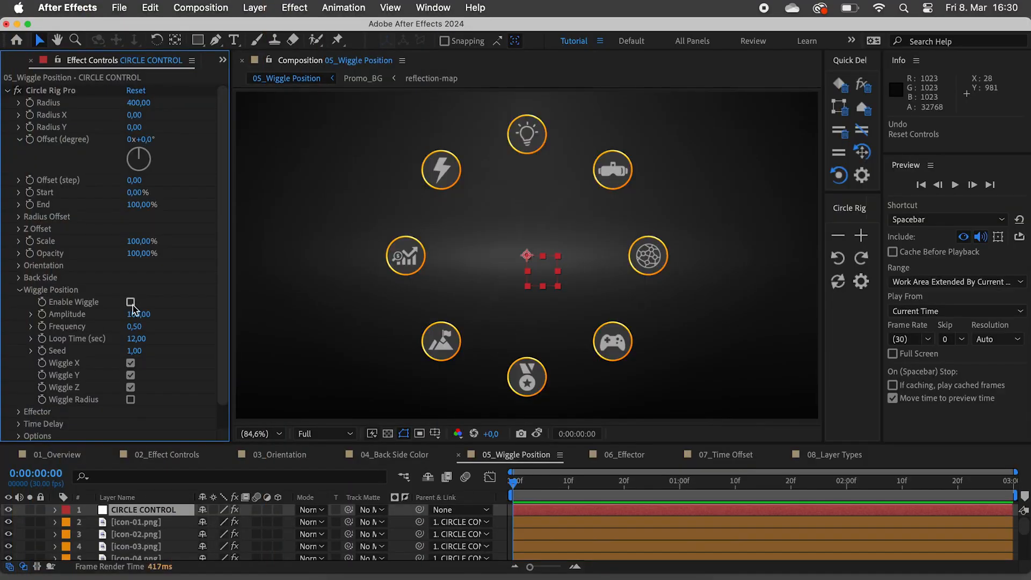
Step: Enable the position wiggle on the icon rig and set its Amplitude to 287
click(131, 303)
mouse_move(514, 481)
mouse_down()
mouse_move(929, 492)
mouse_move(514, 481)
mouse_up()
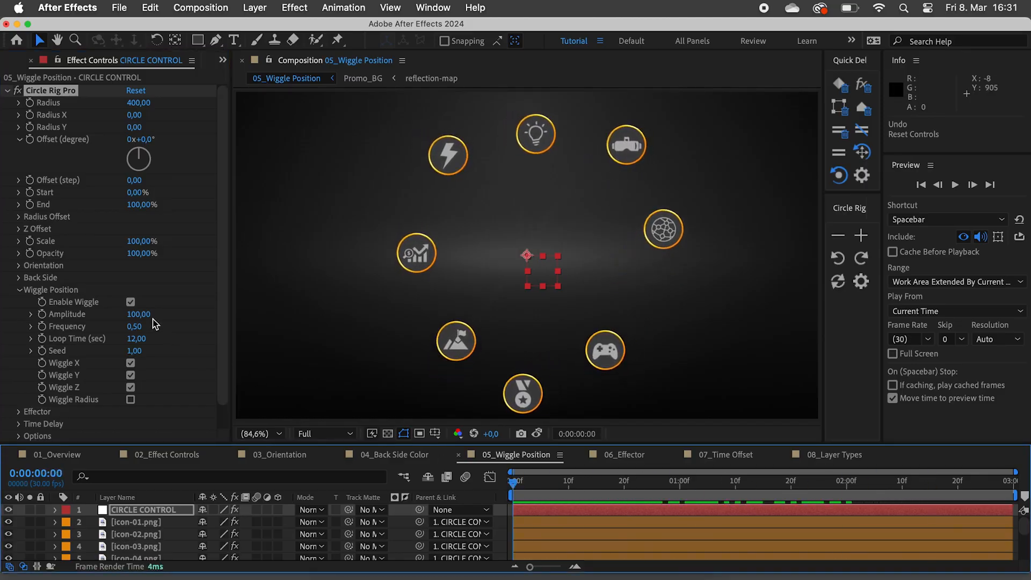
drag(153, 319, 275, 317)
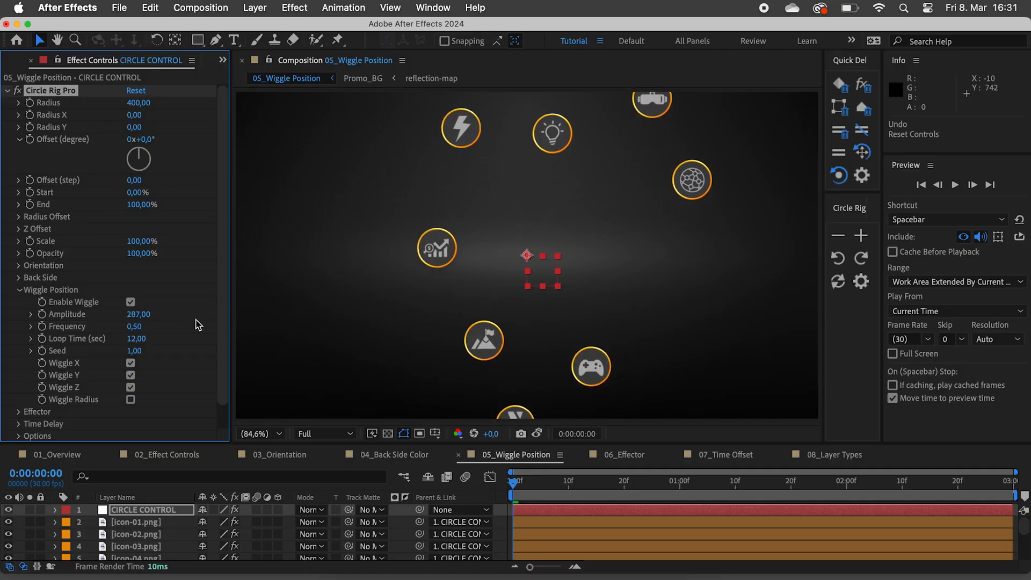
Step: Set the wiggle Frequency to 4 and scrub the animation to 0:00:01:15
text(4)
key(Return)
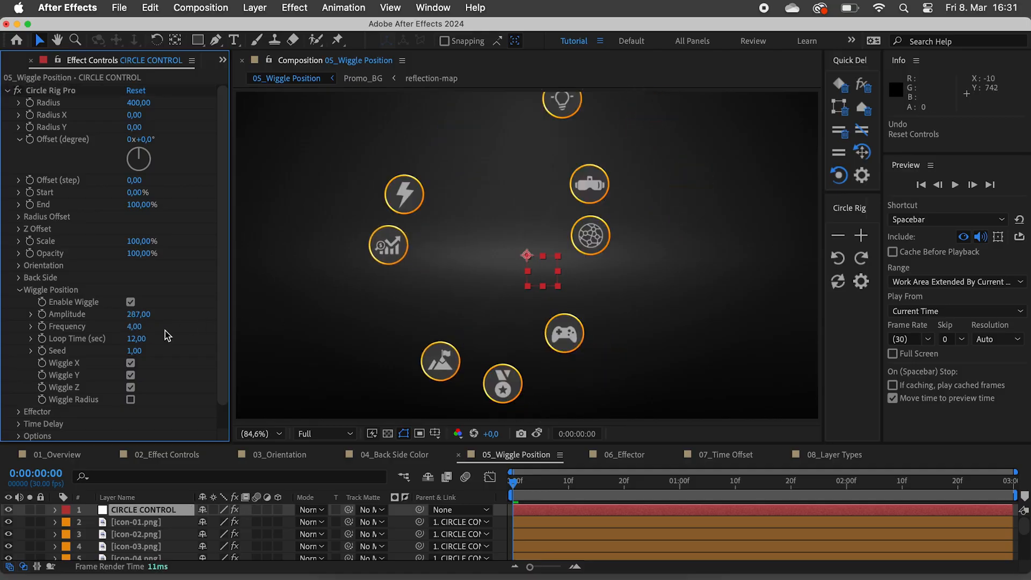
drag(514, 481, 764, 483)
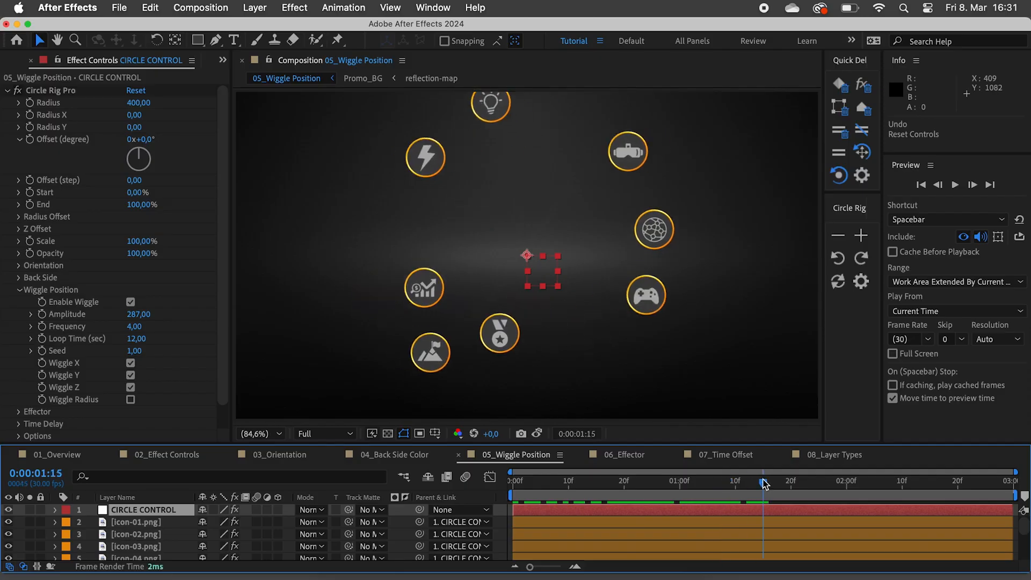
Step: Set the wiggle Loop Time to 3 seconds and play the preview to check the loop
click(134, 339)
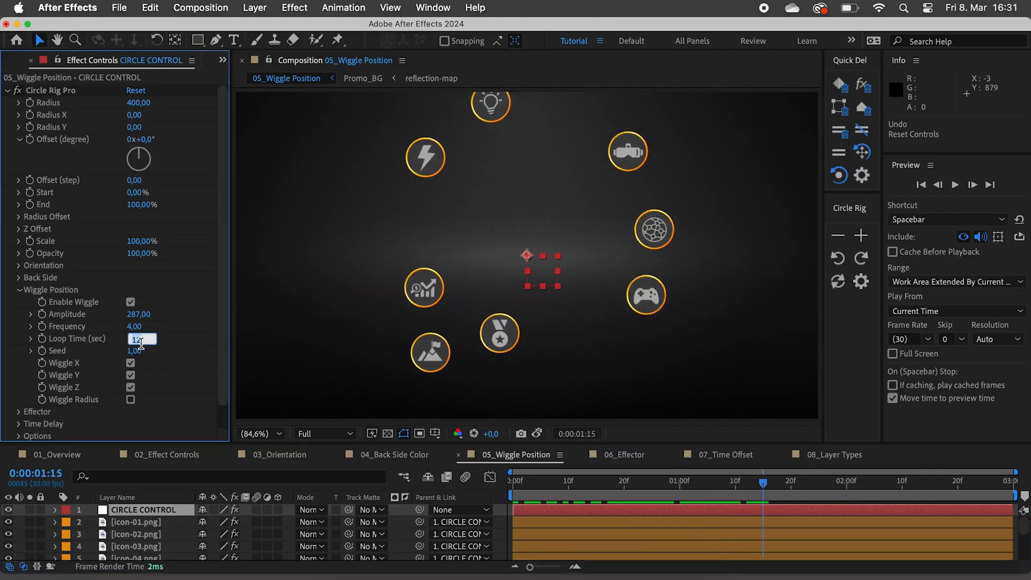
key(Return)
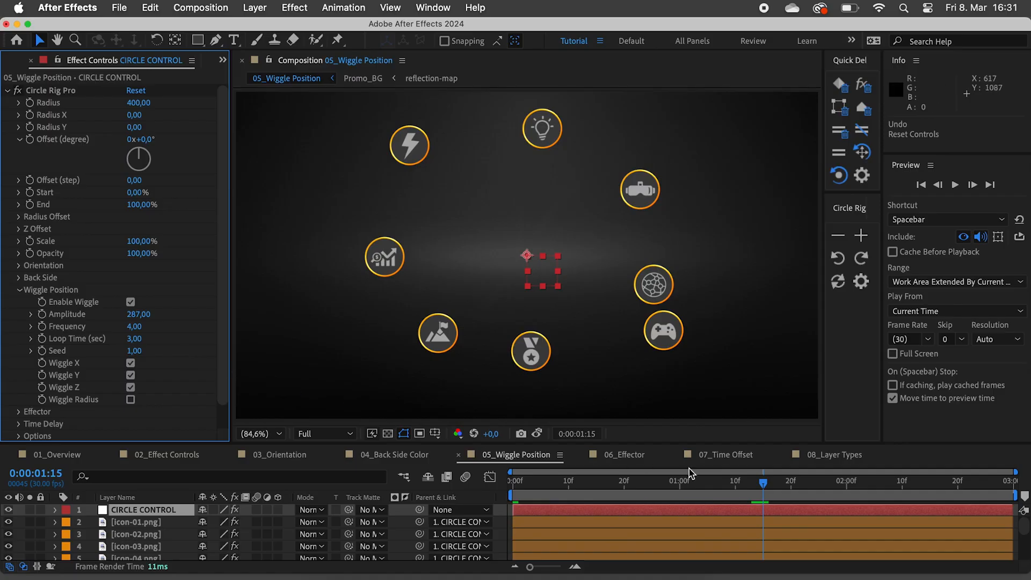
drag(800, 486, 965, 487)
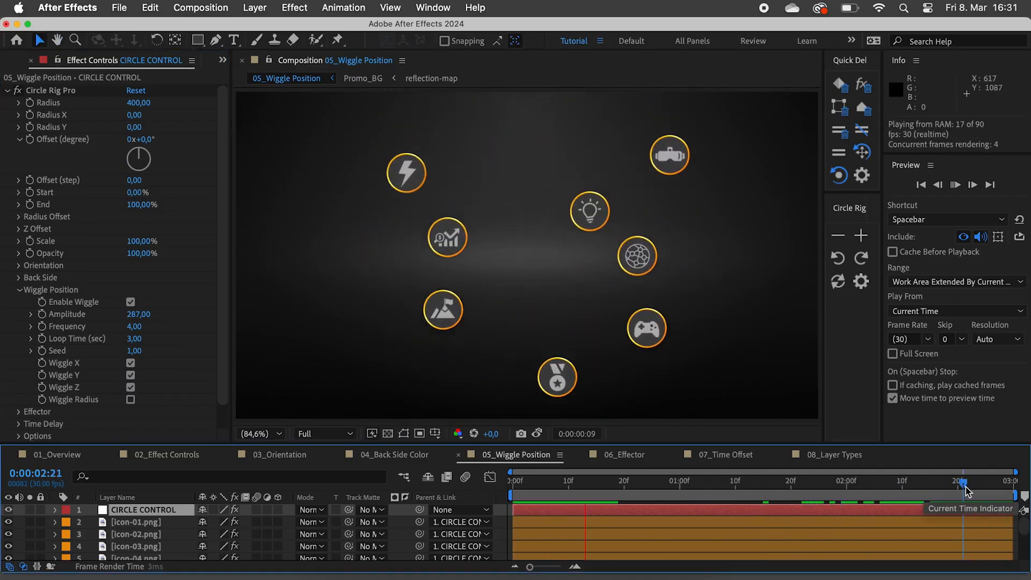
click(962, 487)
key(space)
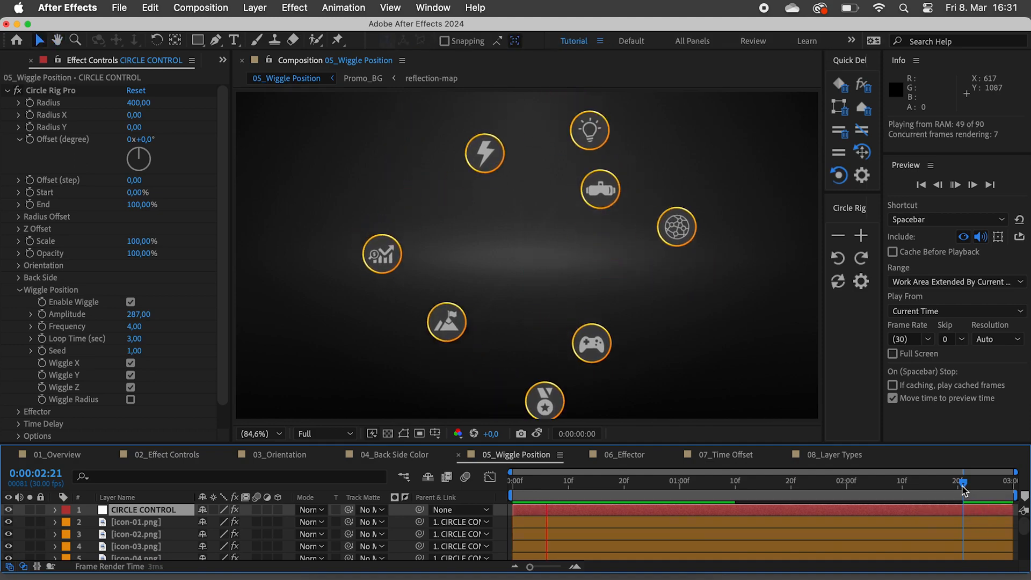
key(space)
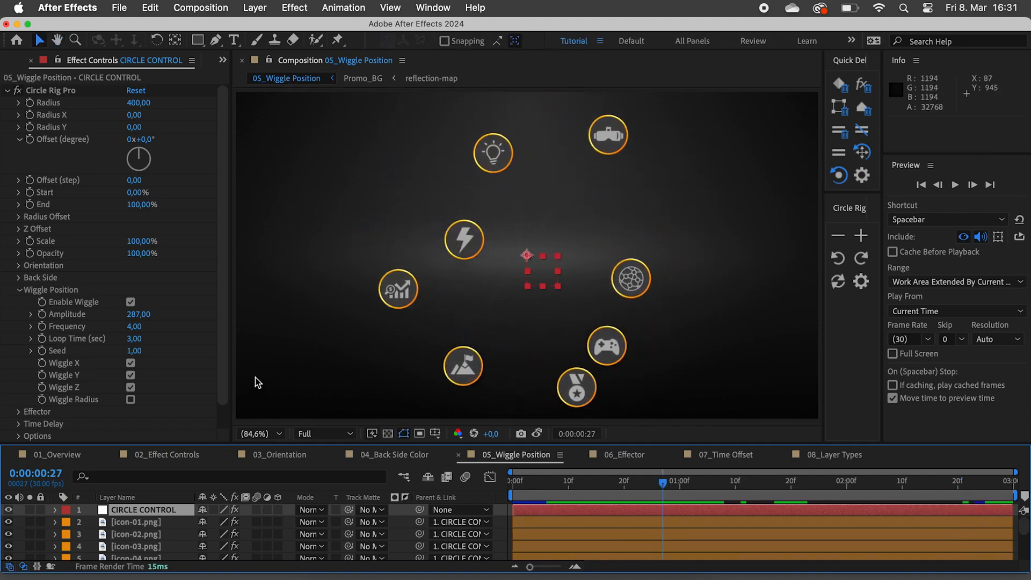
Step: Set the wiggle Seed to 3.70 and disable Wiggle X
drag(135, 352, 154, 350)
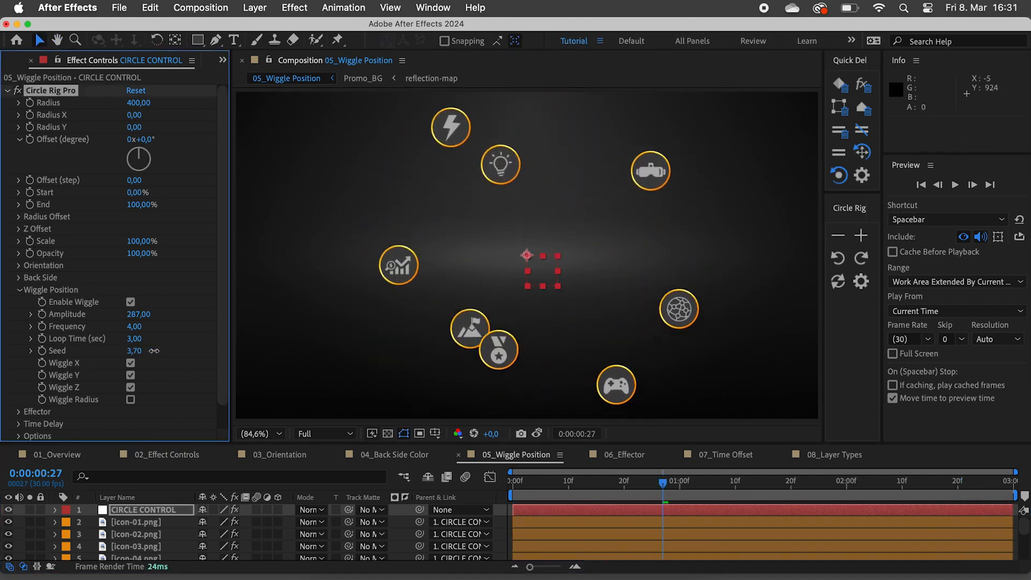
click(130, 363)
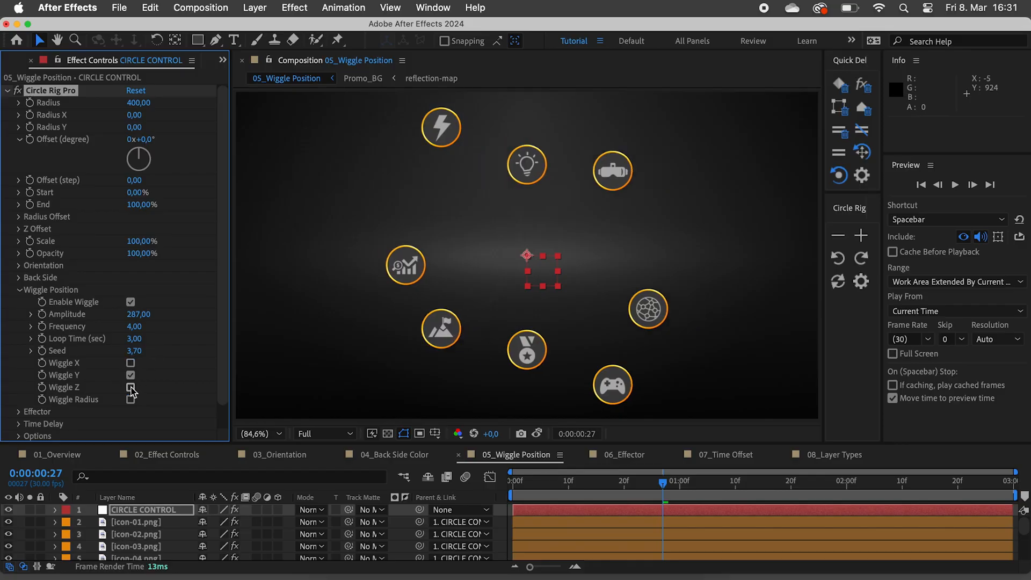
Step: Enable Wiggle X, disable Wiggle Y and enable Wiggle Radius on the icon rig, scrubbing the opening frames to check the motion
mouse_move(544, 486)
mouse_down()
mouse_move(880, 488)
mouse_move(552, 482)
mouse_up()
click(131, 363)
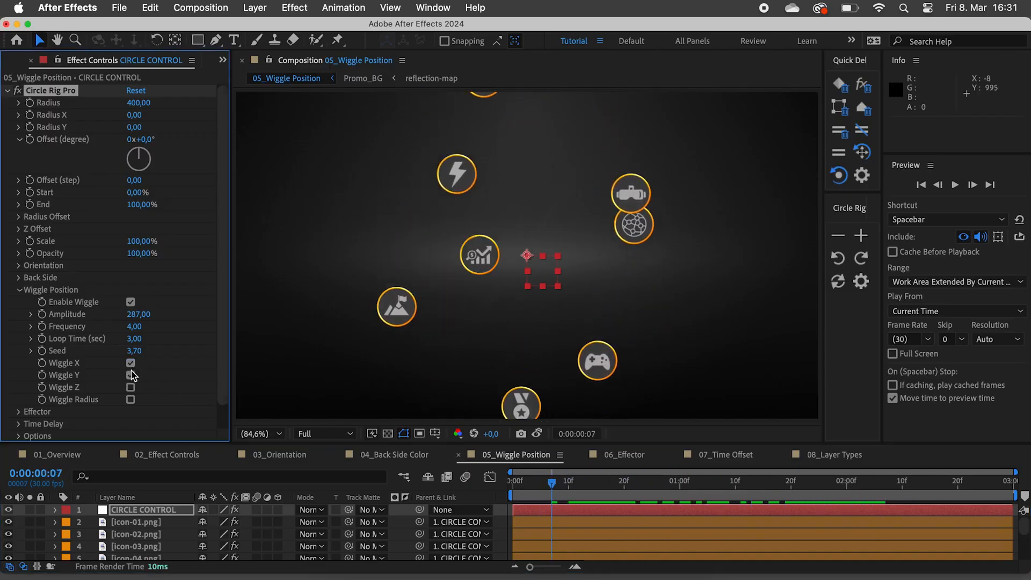
click(130, 375)
mouse_move(538, 486)
mouse_down()
mouse_move(795, 486)
mouse_move(541, 483)
mouse_up()
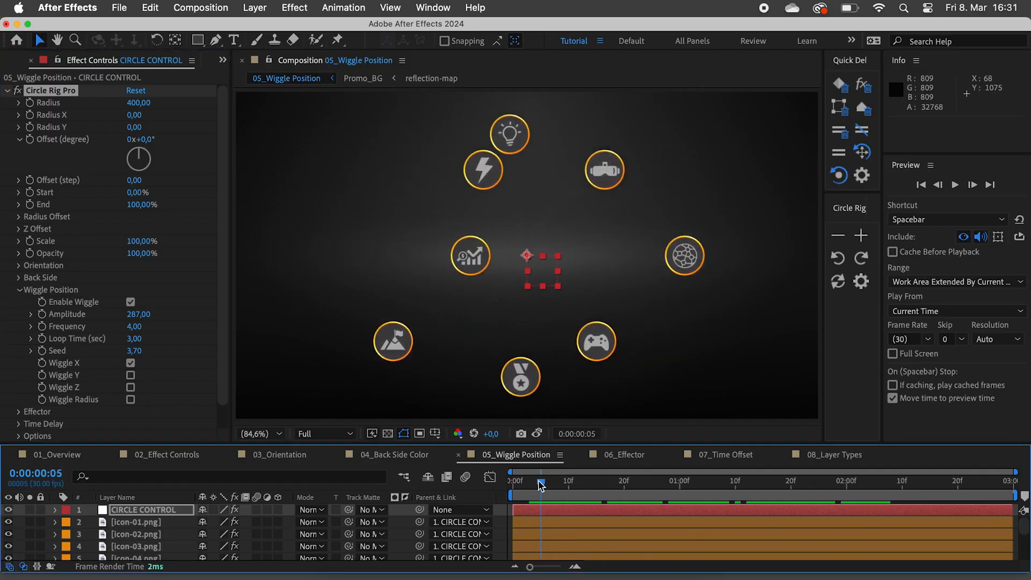
click(130, 400)
drag(540, 483, 513, 483)
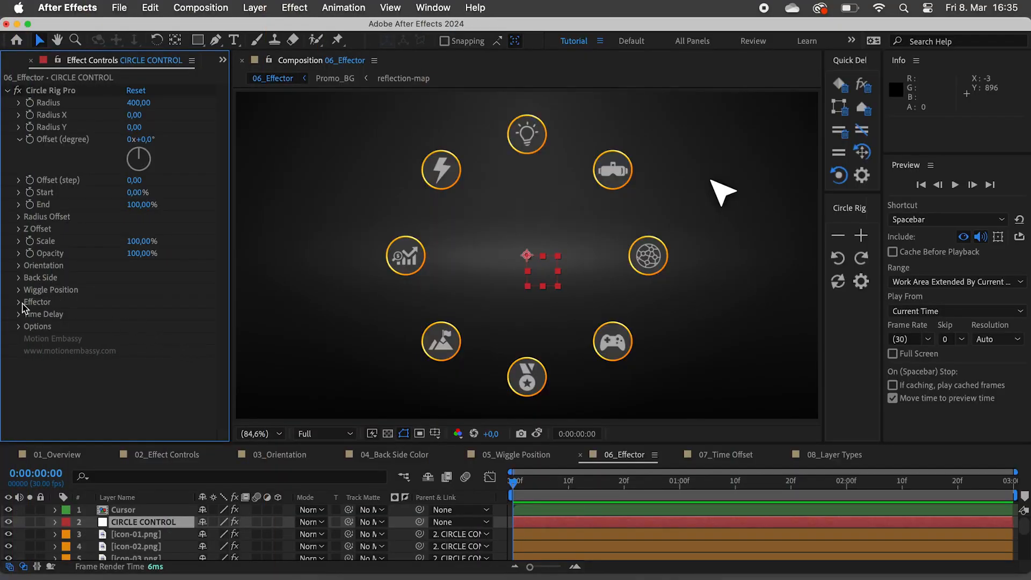
Step: Enable the Effector on the icon rig in 06_Effector and use the Cursor layer as its Effector Position
click(19, 302)
scroll(22, 310, down, 5)
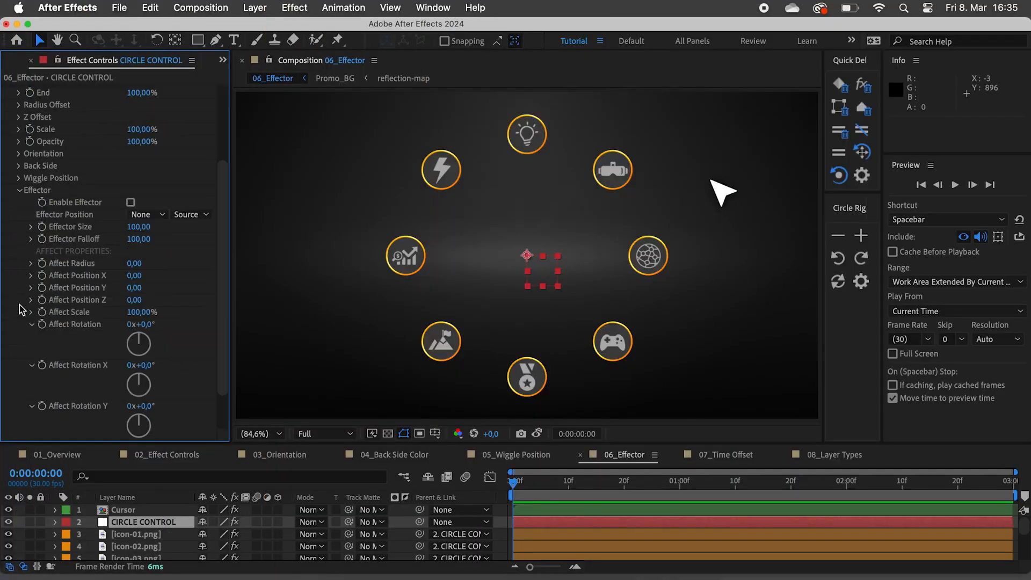
click(131, 203)
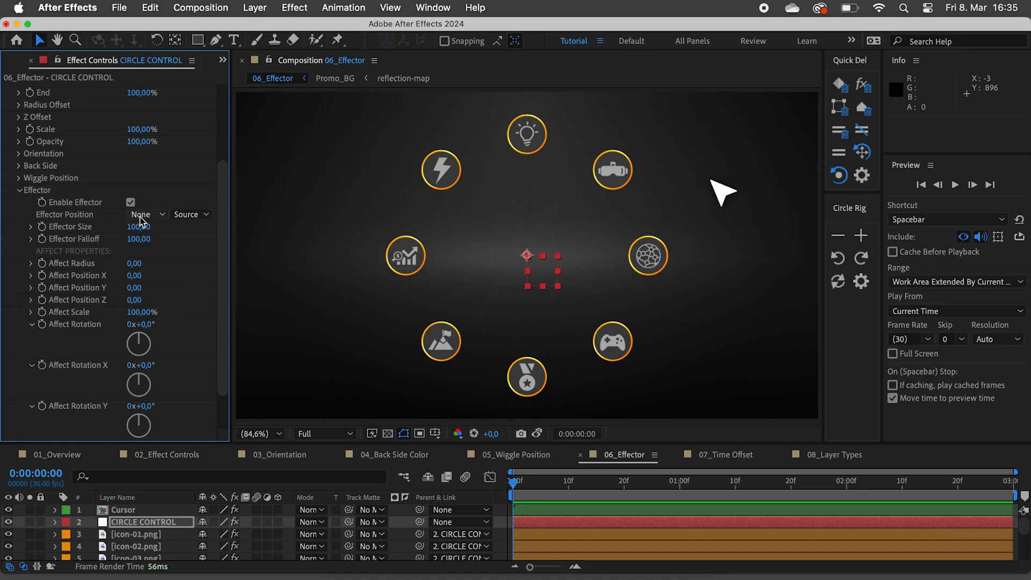
click(141, 215)
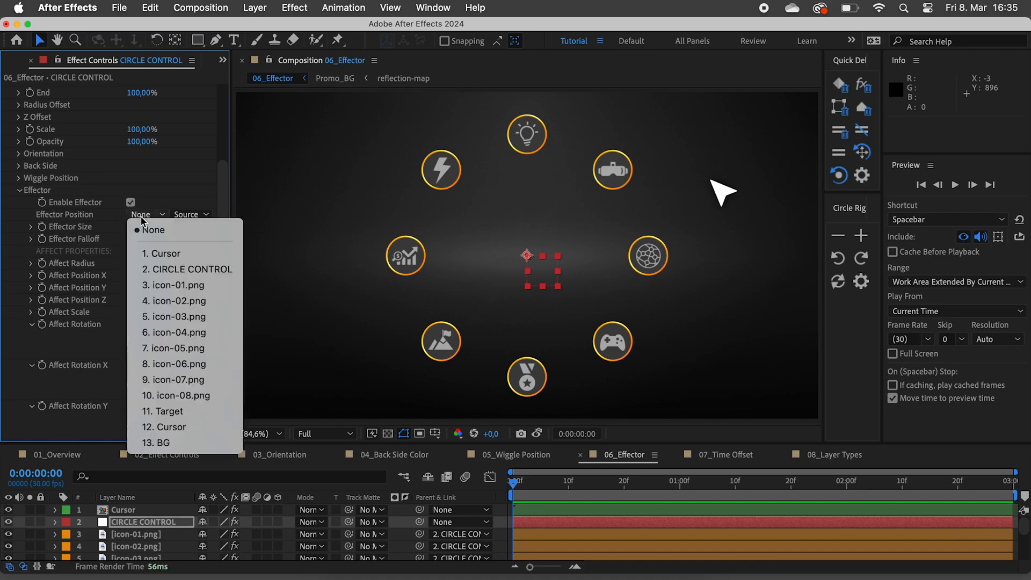
click(164, 258)
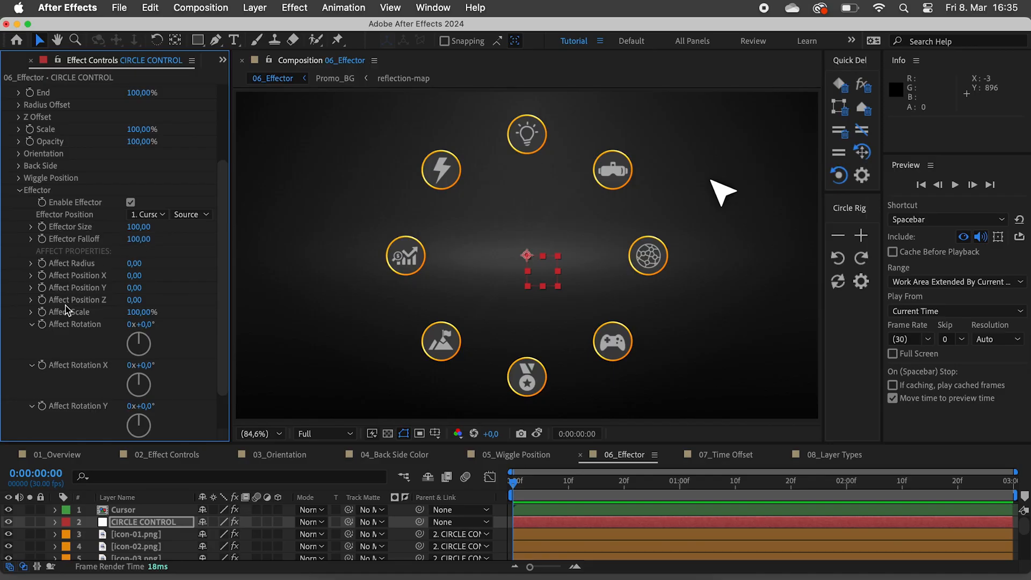
Step: Set the effector's Affect Scale to 200% and move the Cursor layer onto the chart icon
click(137, 313)
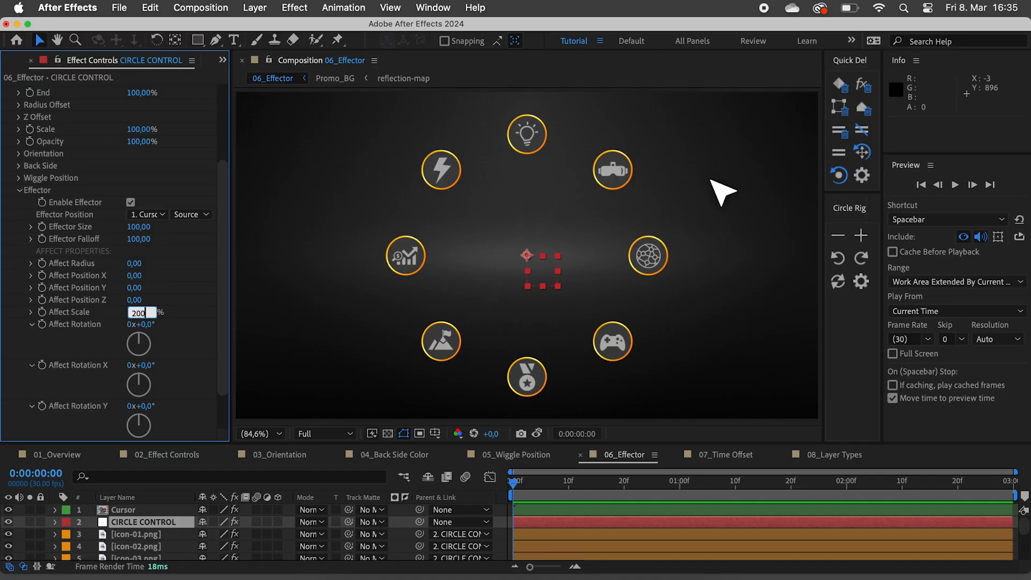
key(Return)
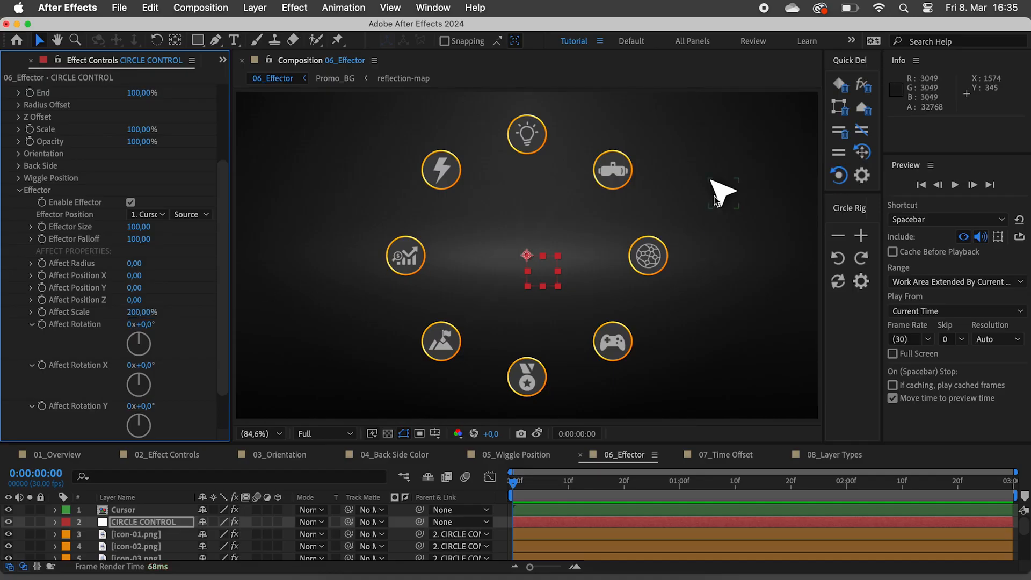
drag(719, 196, 411, 264)
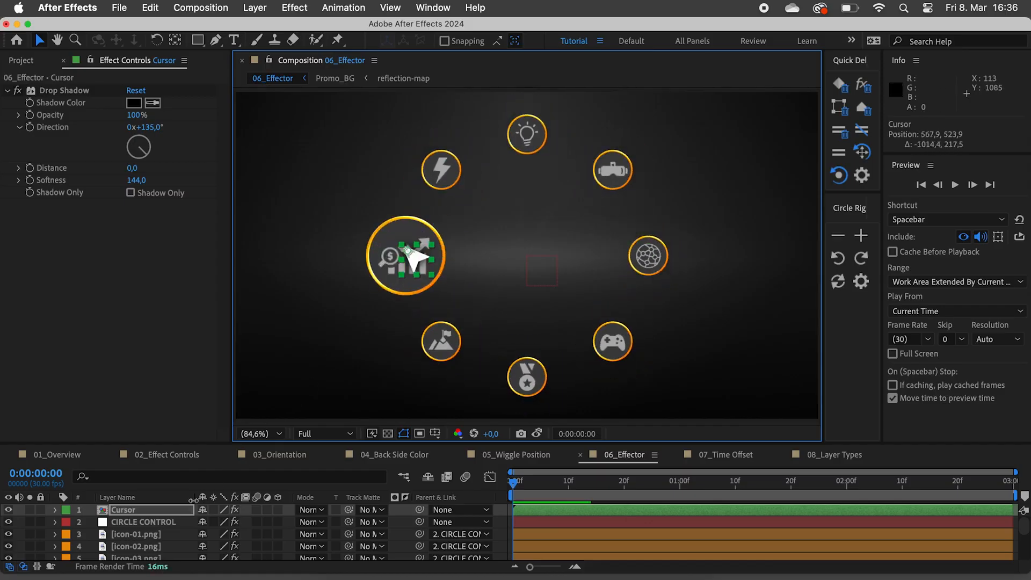
Step: Set the rig's Effector Falloff to 232 and move the Cursor layer onto the mountain icon
click(156, 523)
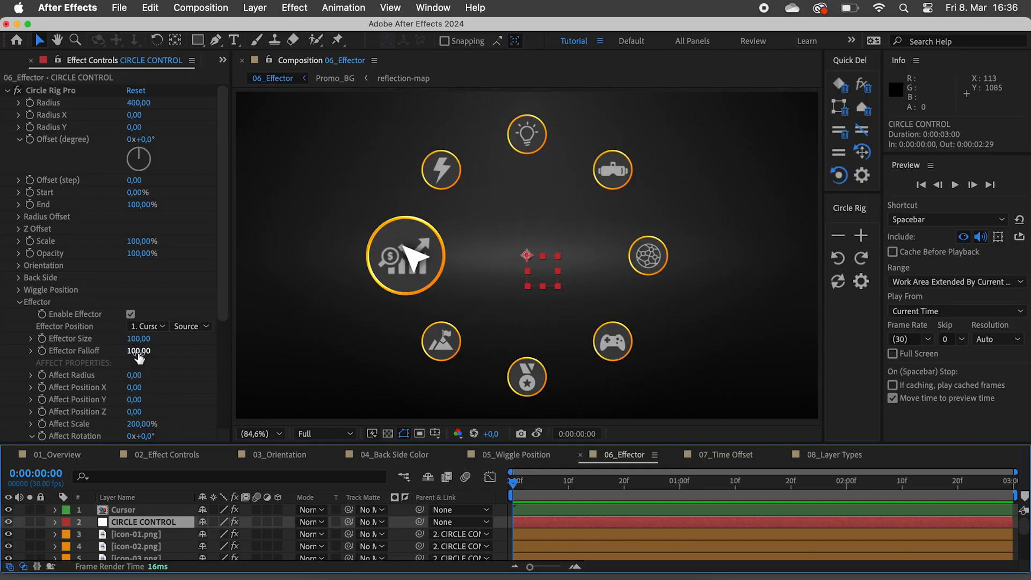
drag(138, 355, 227, 348)
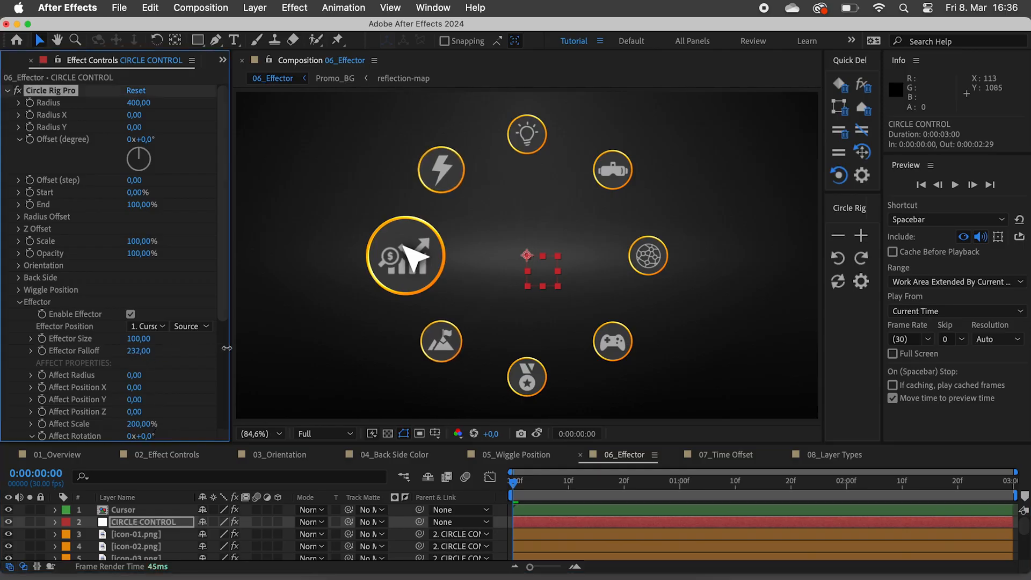
drag(413, 260, 452, 341)
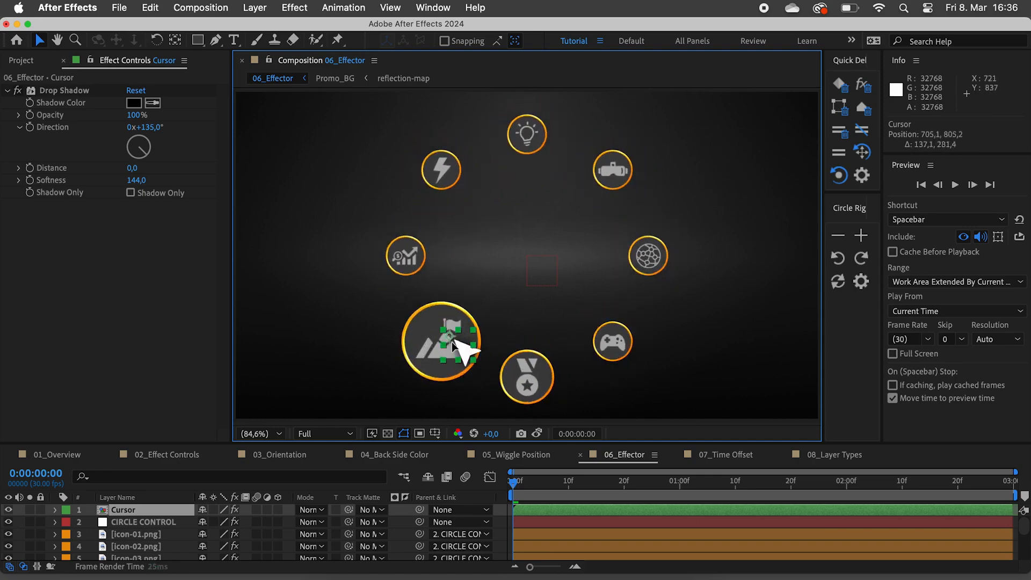
Step: Set Affect Radius to 146 and Affect Rotation to -122°, and move the Cursor layer inside the ring near the chart icon
click(146, 521)
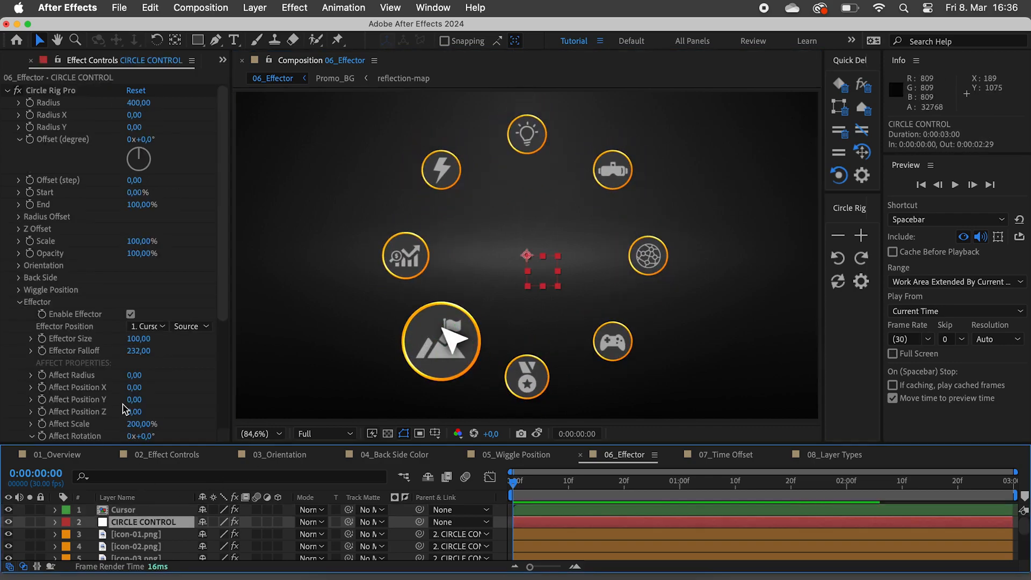
scroll(124, 409, down, 3)
drag(134, 301, 234, 306)
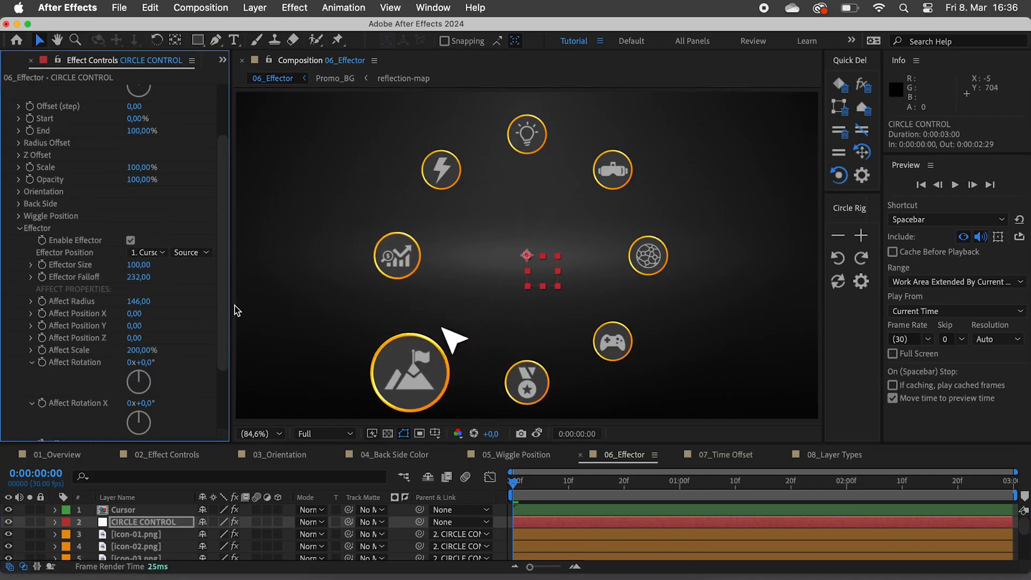
drag(141, 363, 73, 369)
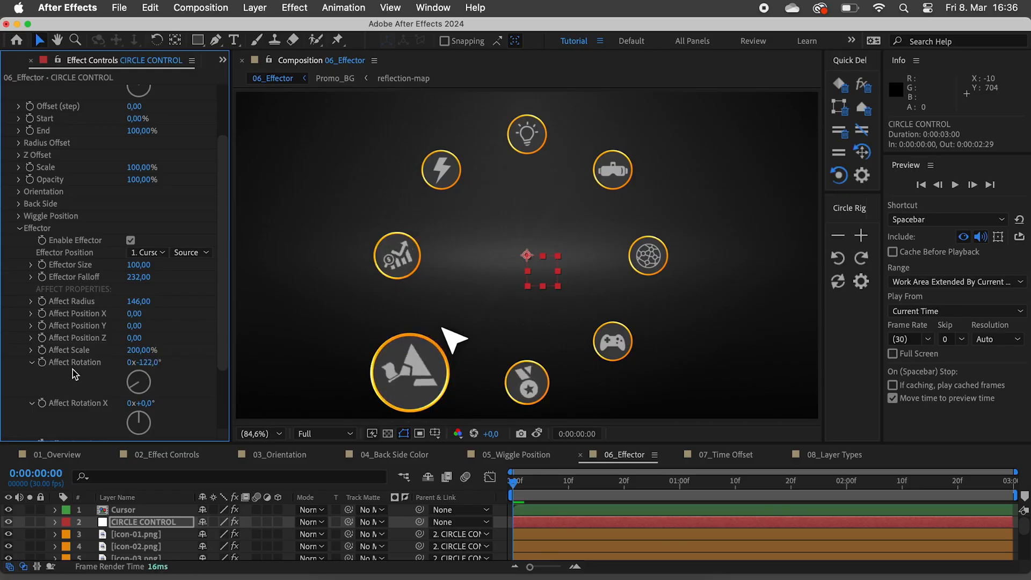
drag(483, 320, 457, 234)
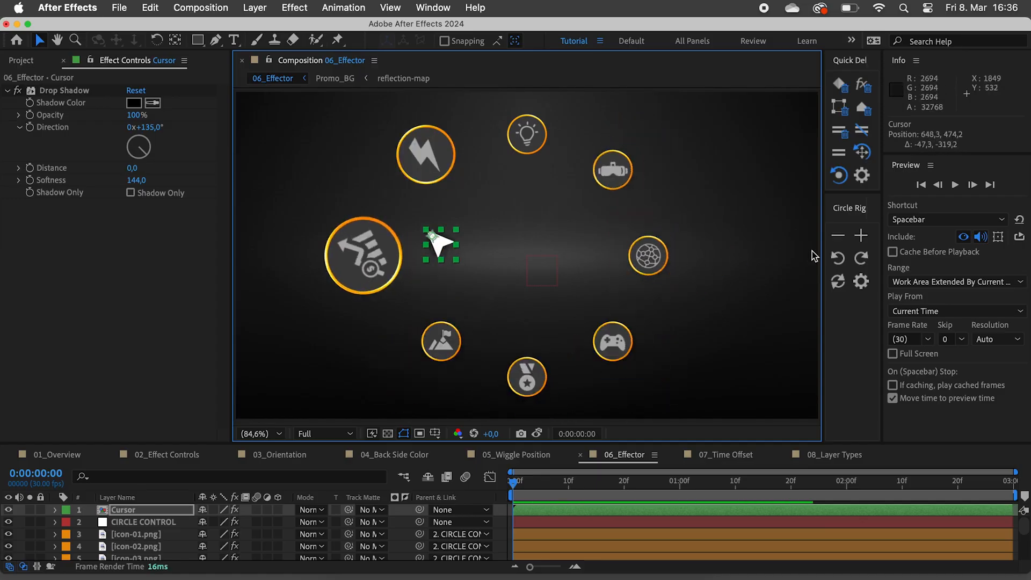
Step: Create a separate circle rig for the Cursor layer and rotate it around the icons with Offset (degree)
click(865, 242)
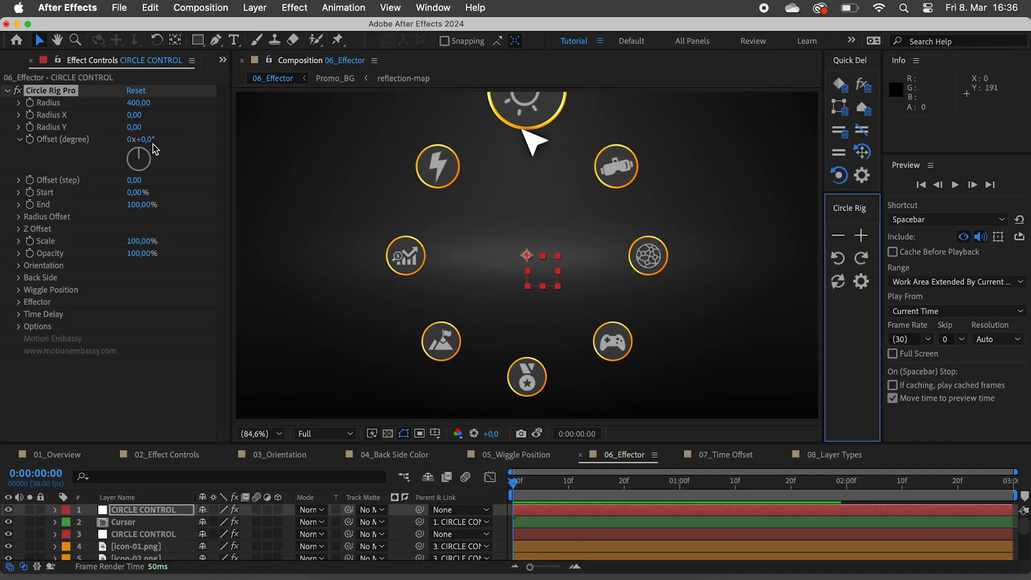
drag(152, 144, 204, 137)
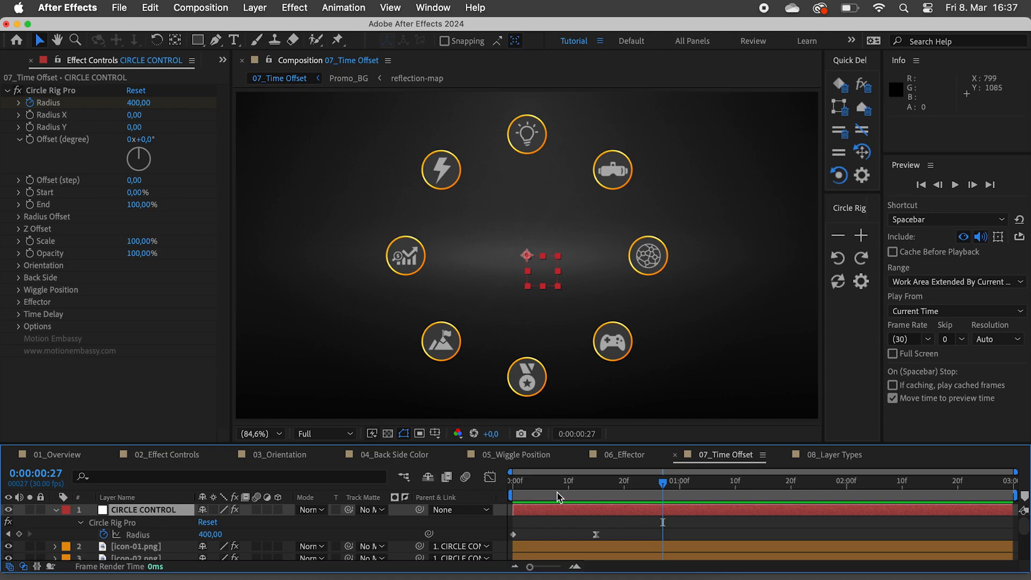
Step: Preview the radius animation in 07_Time Offset, set the Time Delay to 3 frames, and play it again from the start
key(space)
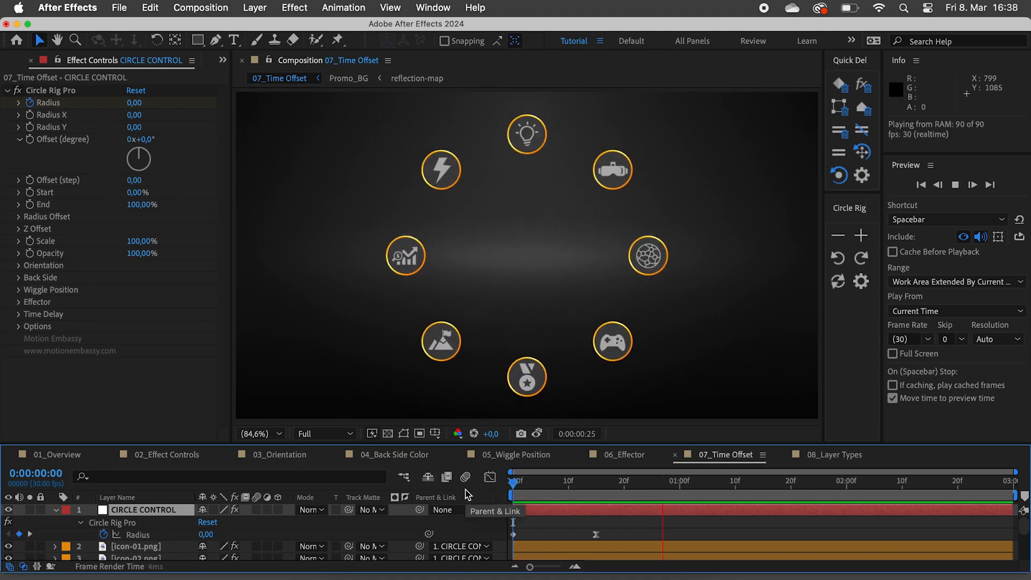
key(space)
click(18, 315)
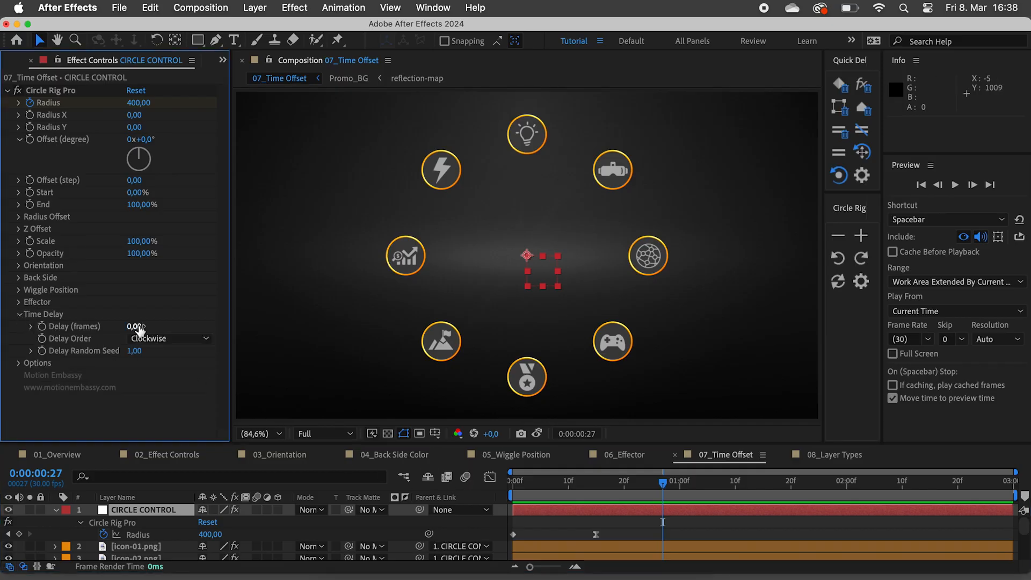
key(Return)
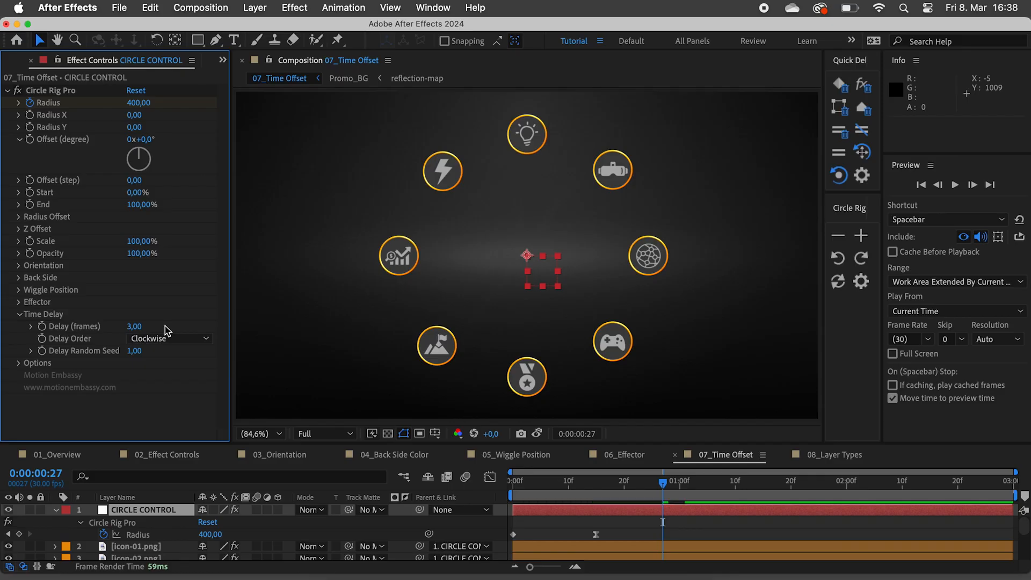
drag(547, 482, 453, 486)
key(space)
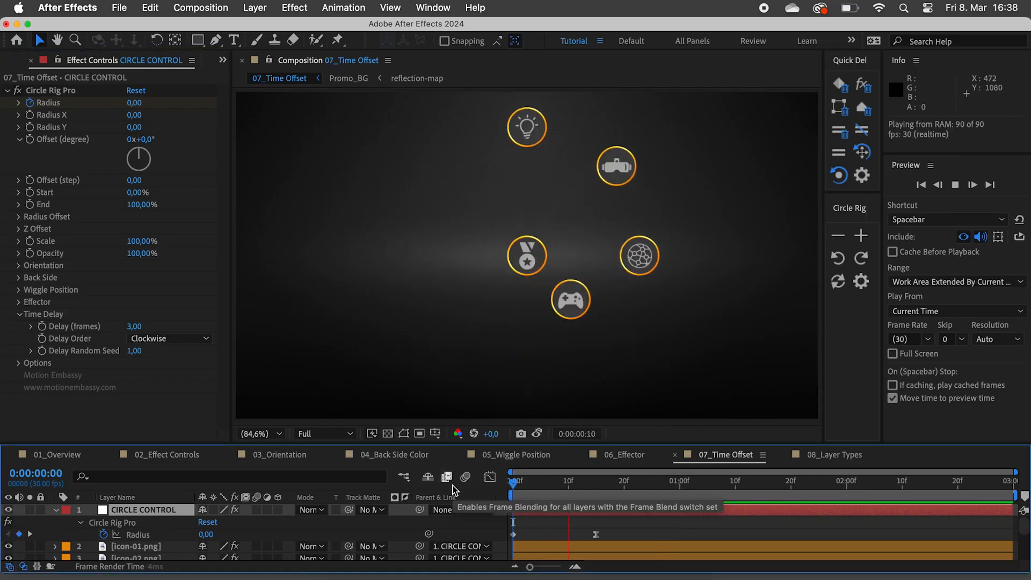
Step: Set the Delay Order to Counterclockwise and play the animation from the first frame
click(169, 338)
click(170, 376)
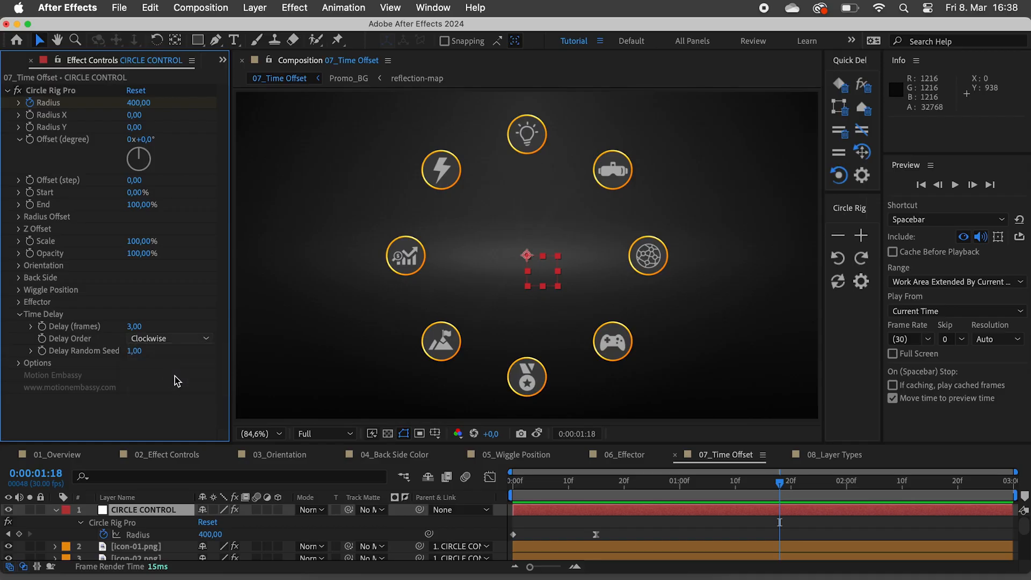
click(514, 482)
key(space)
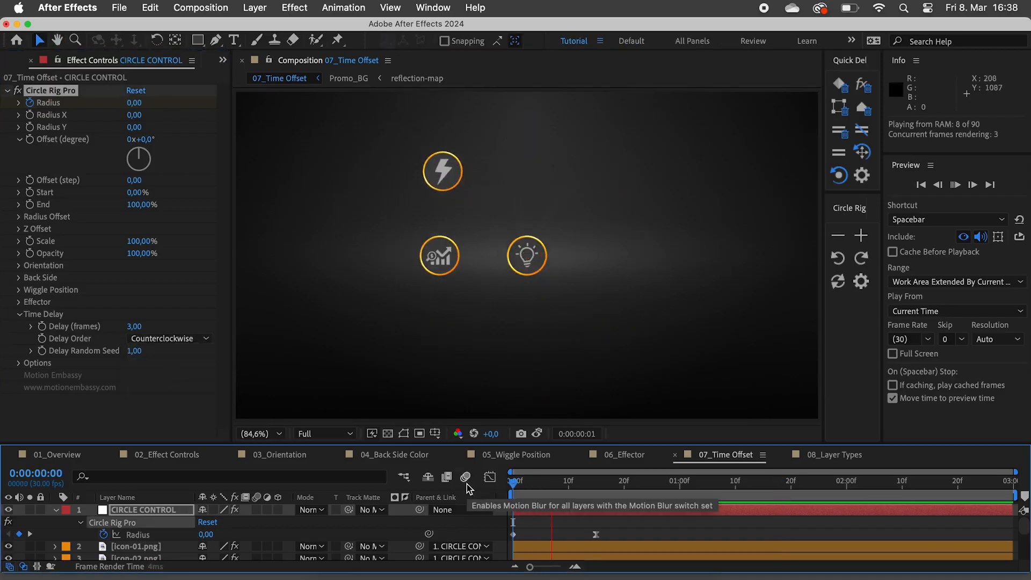
key(space)
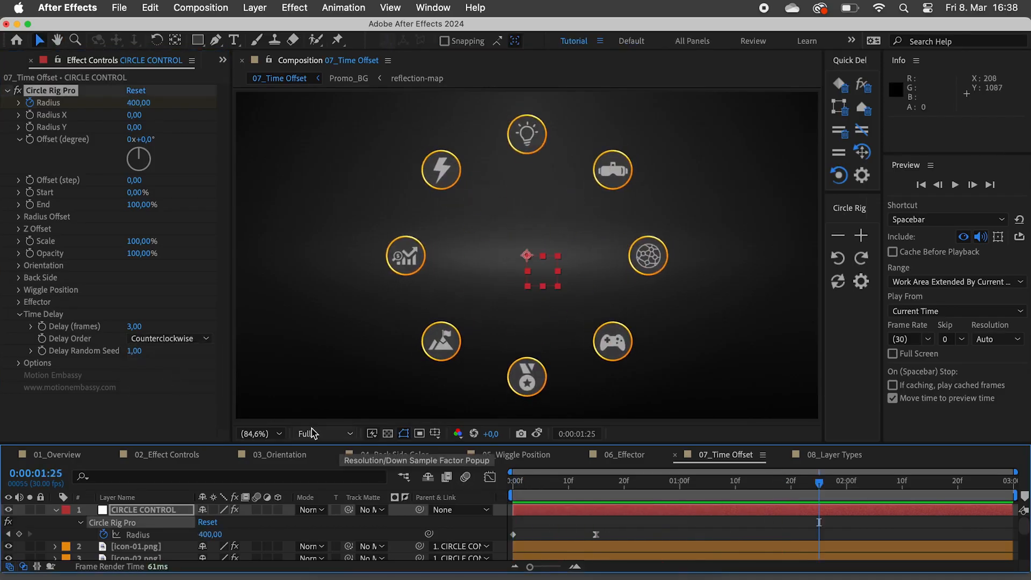
Step: Set the Delay Order to Random, preview the animation from the start, and change the Delay Random Seed
click(169, 341)
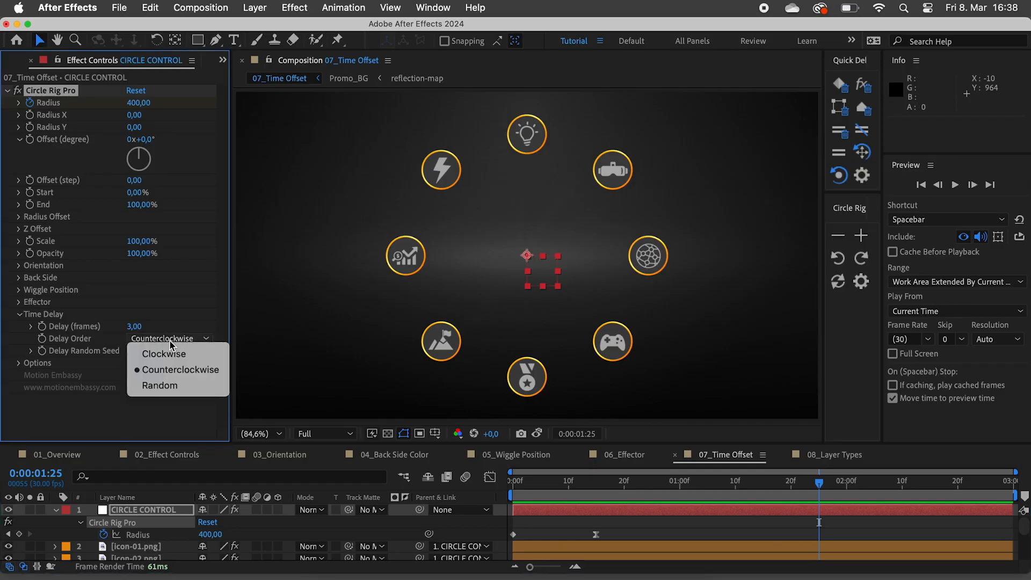
click(161, 385)
drag(568, 483, 514, 483)
key(space)
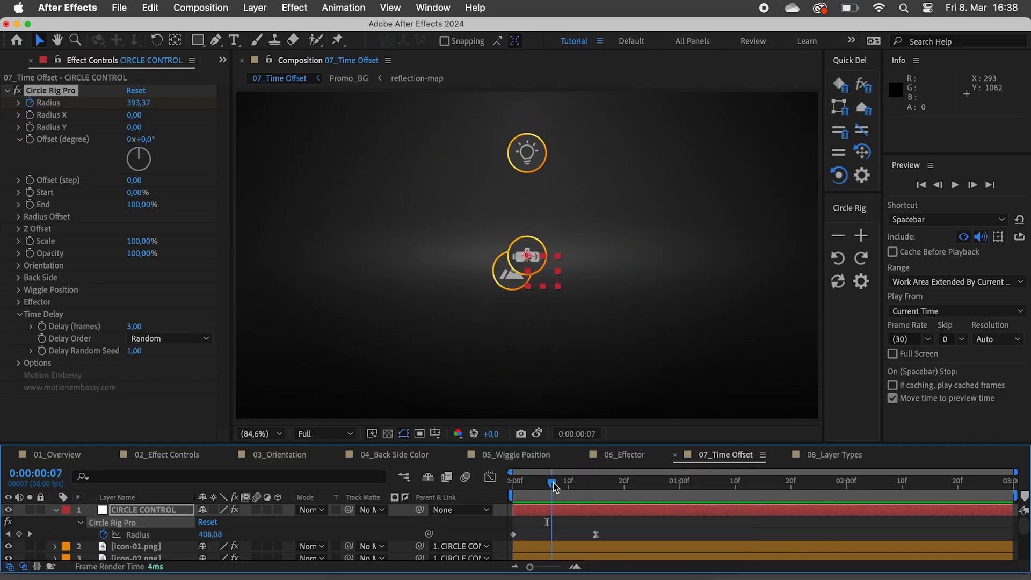
key(space)
drag(134, 351, 156, 352)
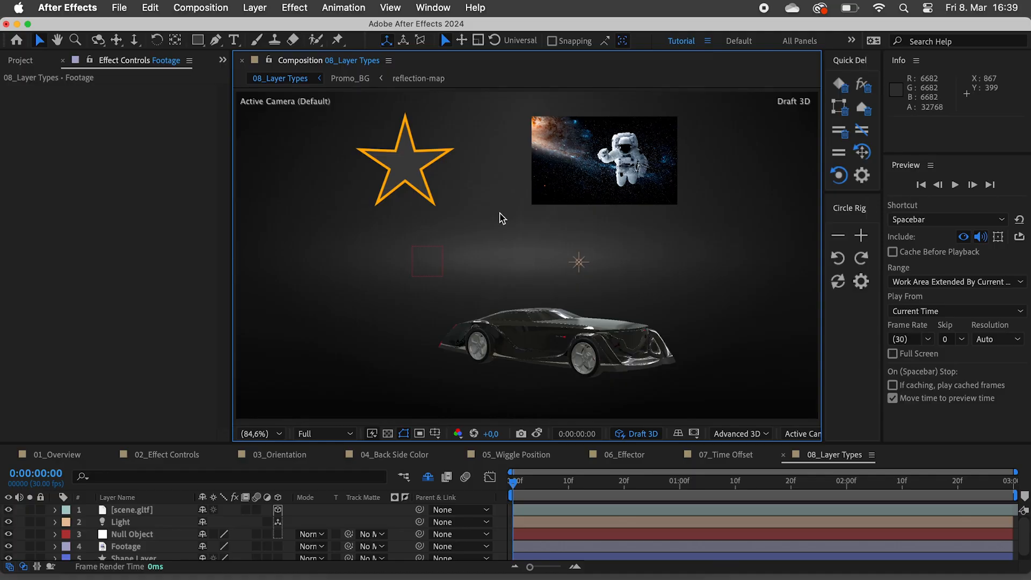
Step: Combine the star shape, astronaut footage, null object, light and 3D car model in 08_Layer Types into one circle rig
click(424, 185)
click(557, 186)
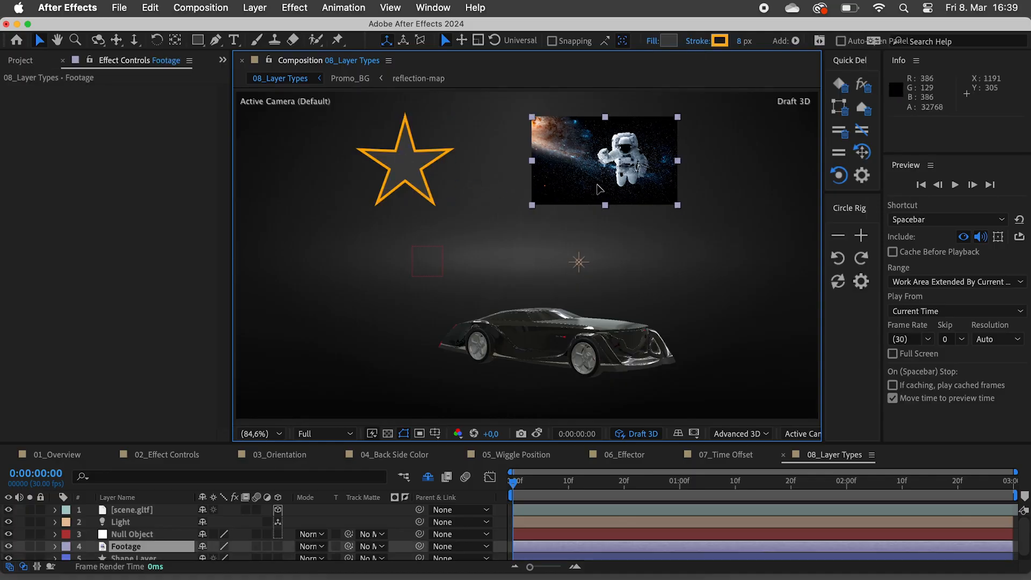
click(441, 269)
click(579, 262)
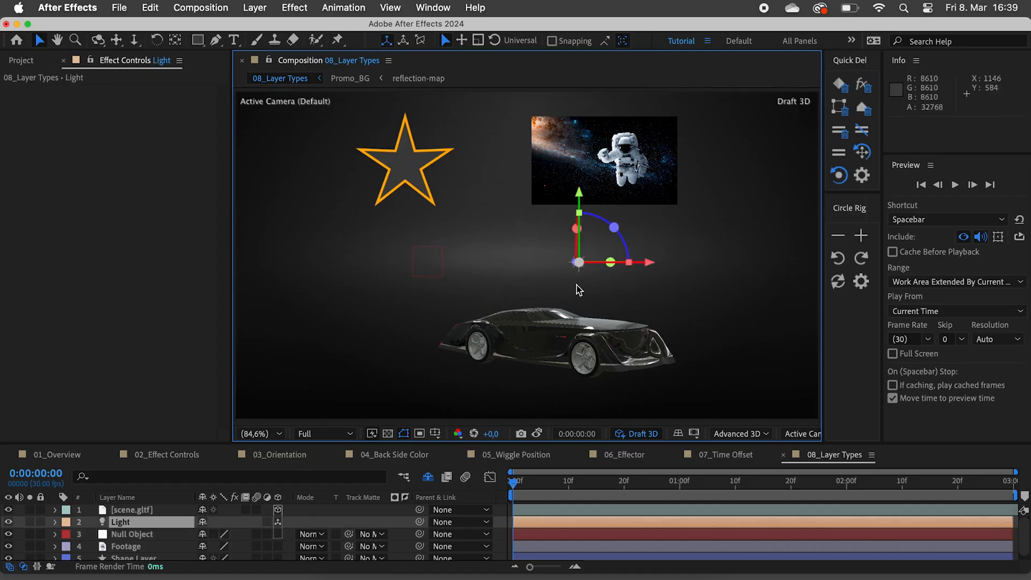
click(553, 344)
drag(561, 335, 744, 365)
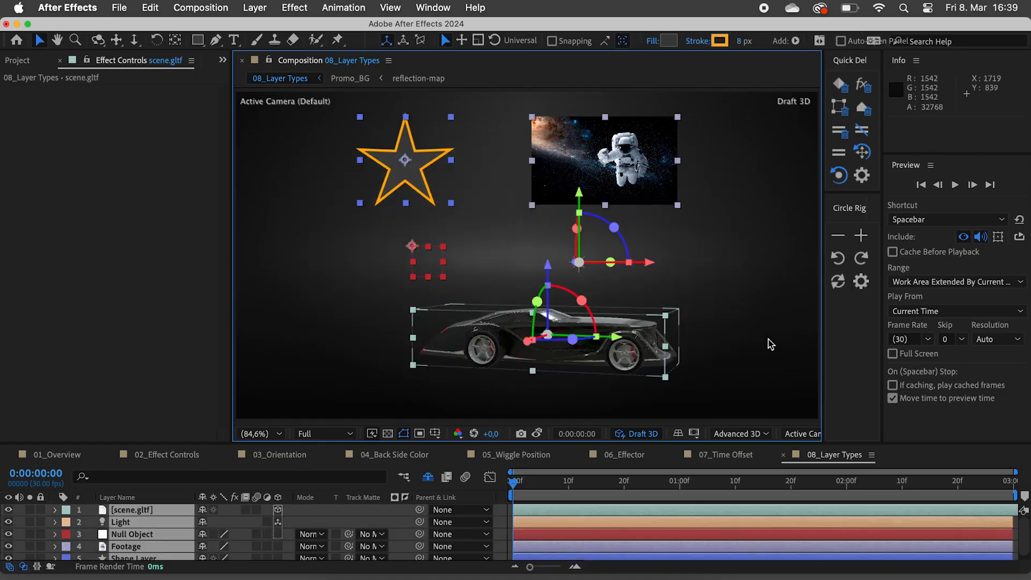
click(864, 243)
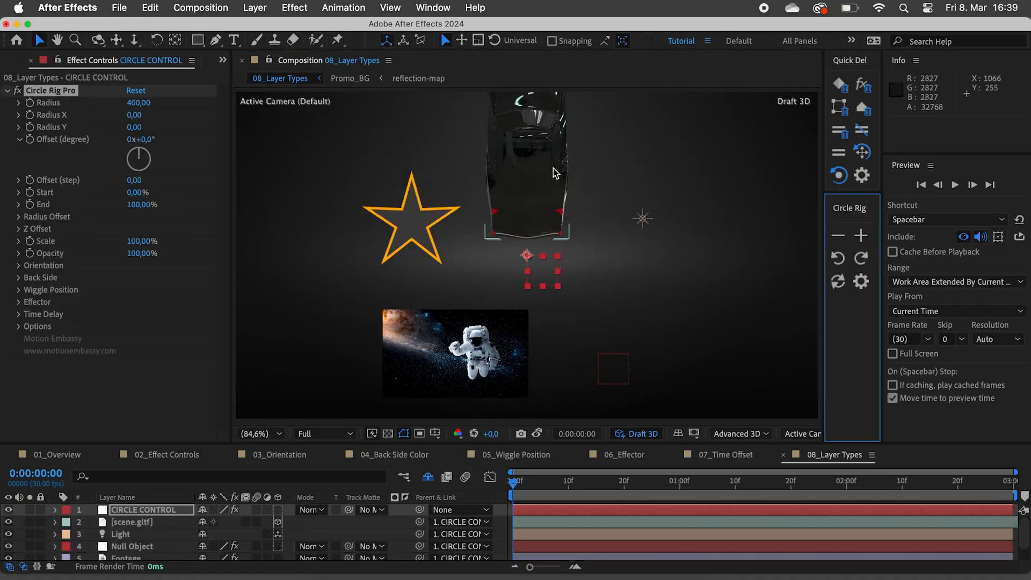
Step: Move the 3D car model four positions clockwise around the circle rig
click(529, 168)
click(857, 260)
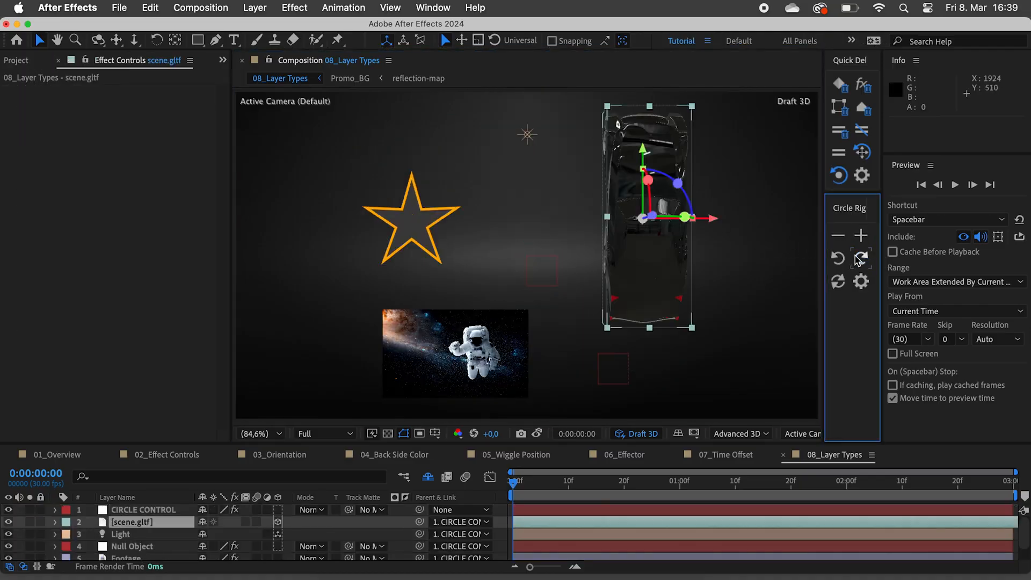
click(857, 260)
click(858, 261)
click(858, 261)
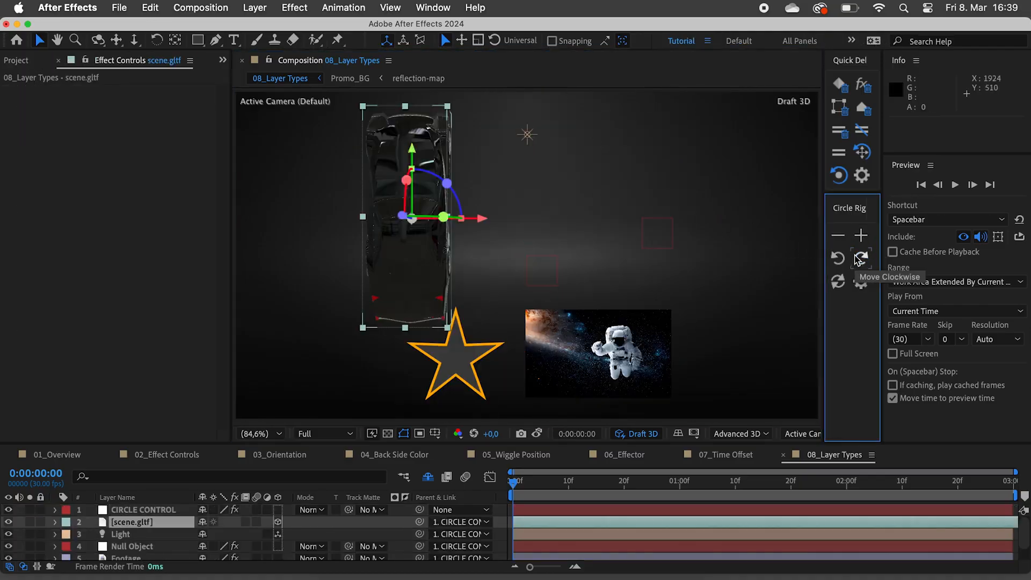
Step: Swap the rig positions of the car model and astronaut footage, and those of the light and star shape
shift+click(617, 346)
click(836, 282)
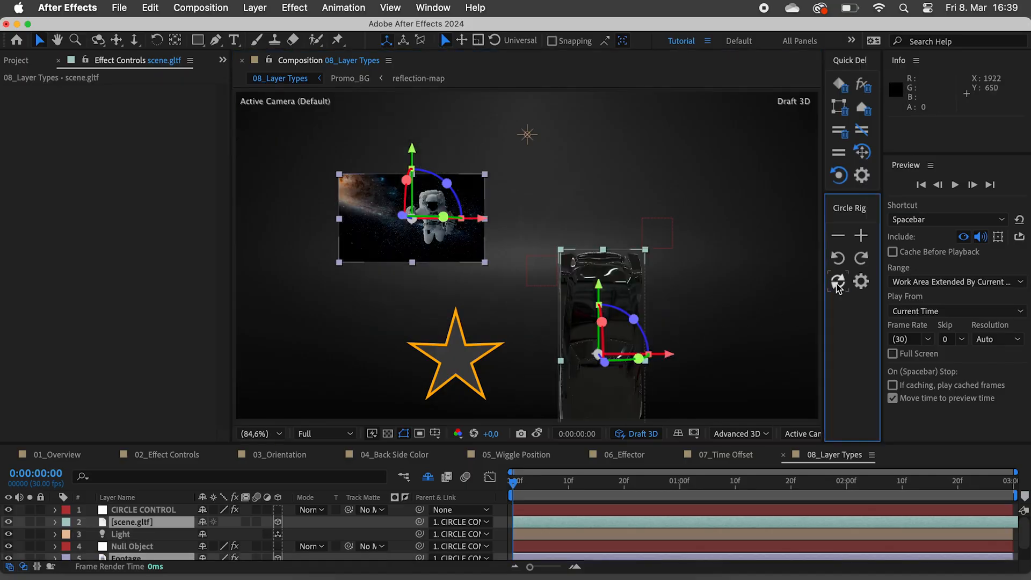
click(527, 135)
shift+click(459, 363)
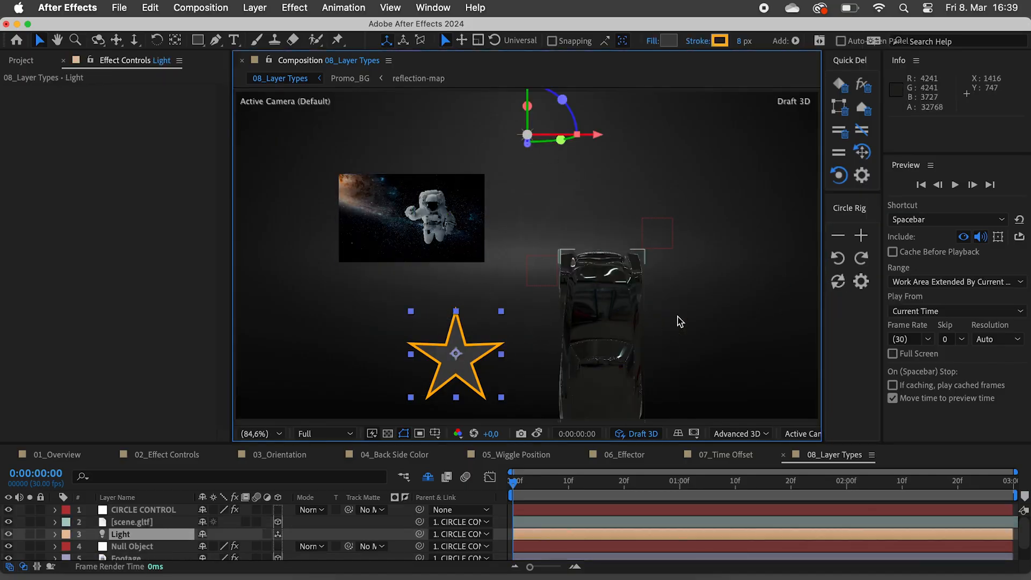
click(837, 283)
click(686, 269)
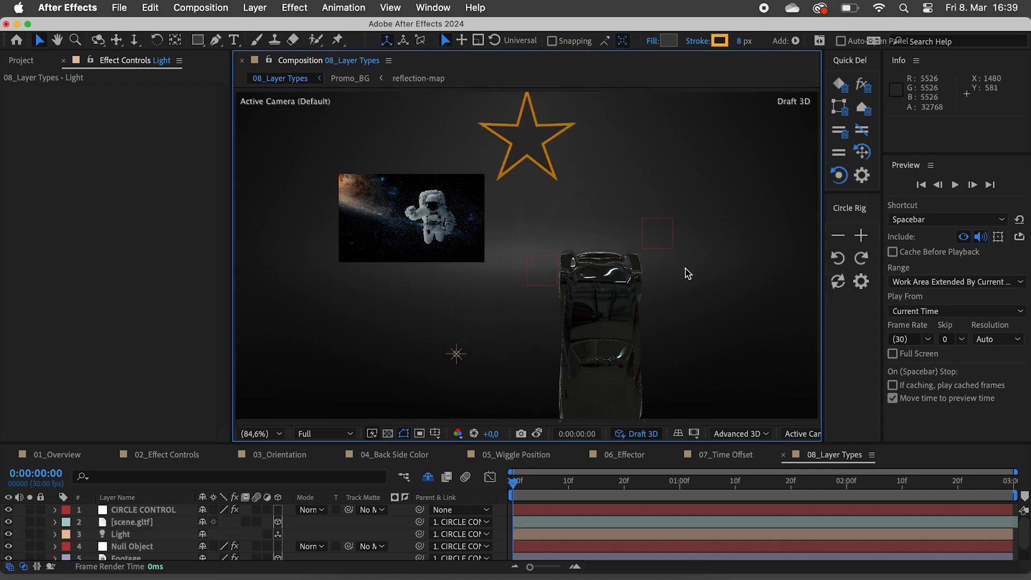